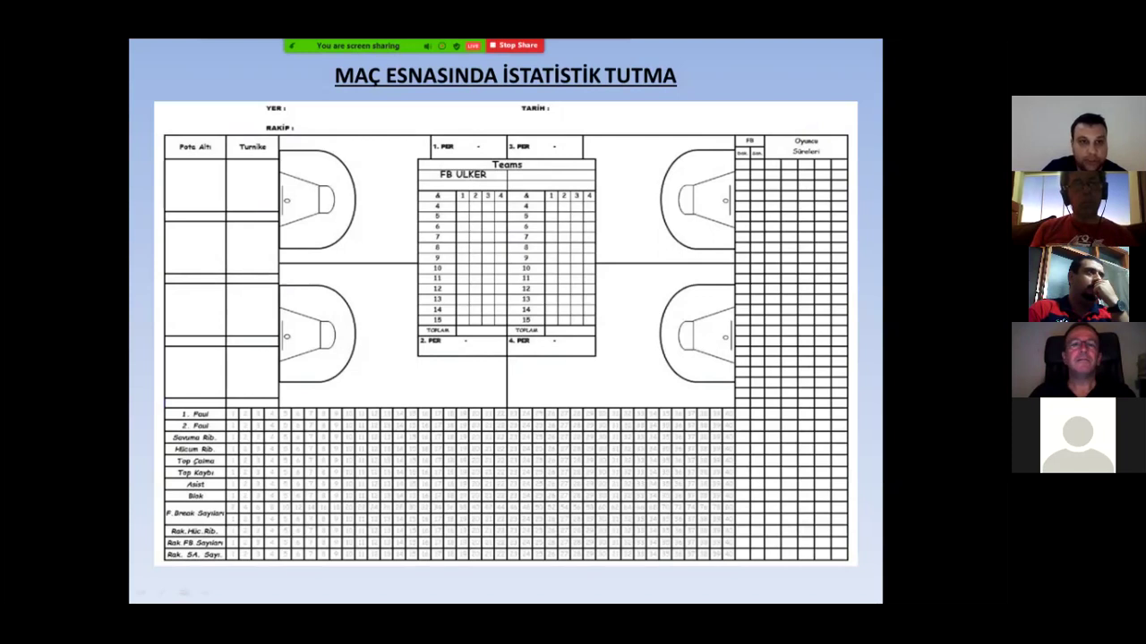
Leave the slide show for the Paint score sheet, circle the Pota Altı and Turnike headings, and draw ovals above them.
{"action": "key", "text": "Escape"}
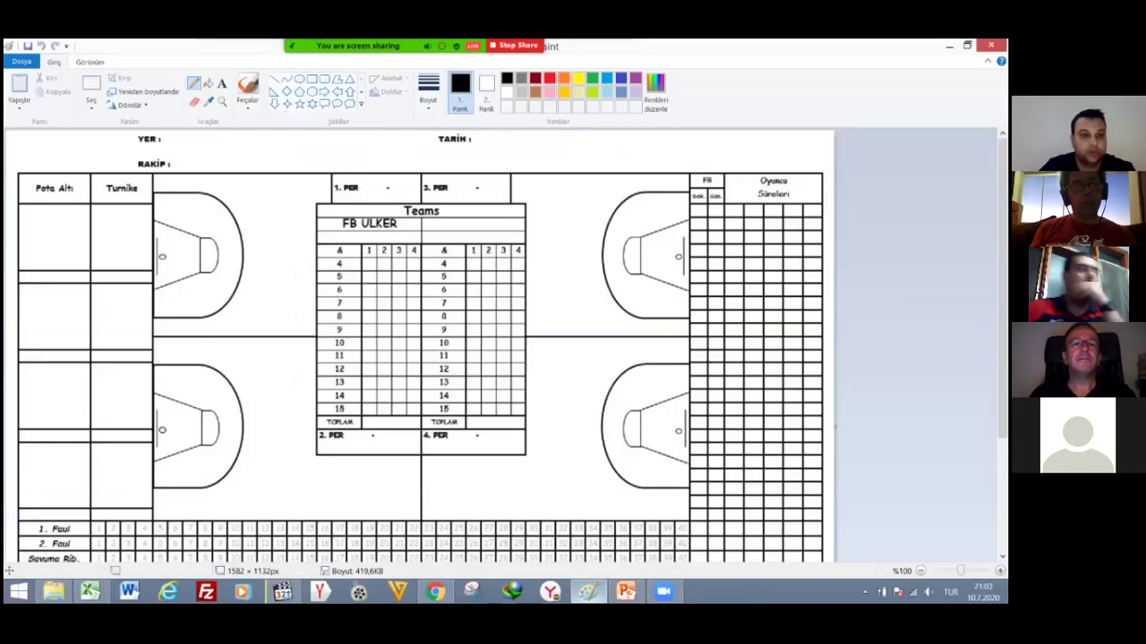
{"action": "left_click_drag", "start_coordinate": [41, 146], "coordinate": [102, 152]}
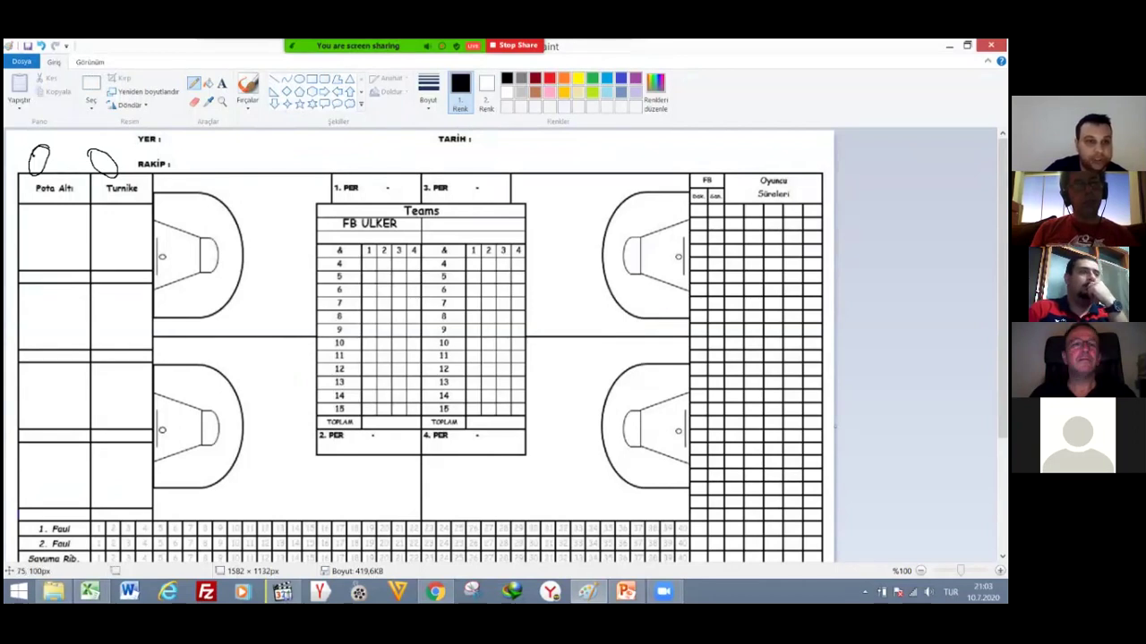
{"action": "mouse_move", "coordinate": [45, 178]}
{"action": "left_mouse_down"}
{"action": "mouse_move", "coordinate": [90, 206]}
{"action": "mouse_move", "coordinate": [59, 180]}
{"action": "mouse_move", "coordinate": [115, 182]}
{"action": "left_mouse_up"}
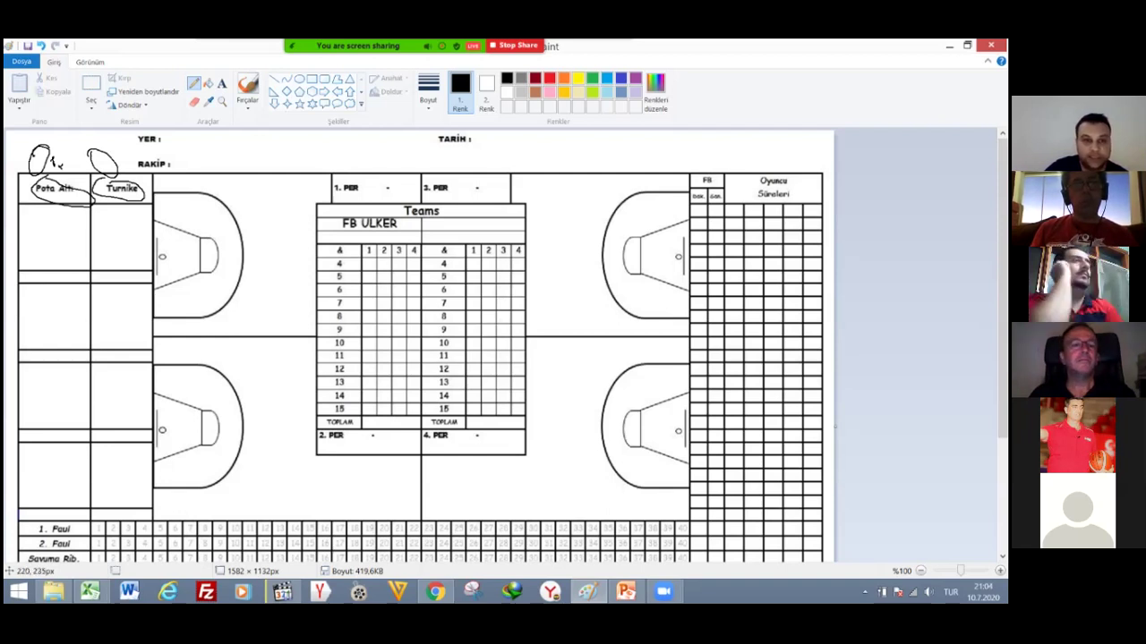
Draw short dashes beside the YER, RAKİP and TARİH fields of the score sheet.
{"action": "scroll", "coordinate": [169, 344], "scroll_direction": "down", "scroll_amount": 3}
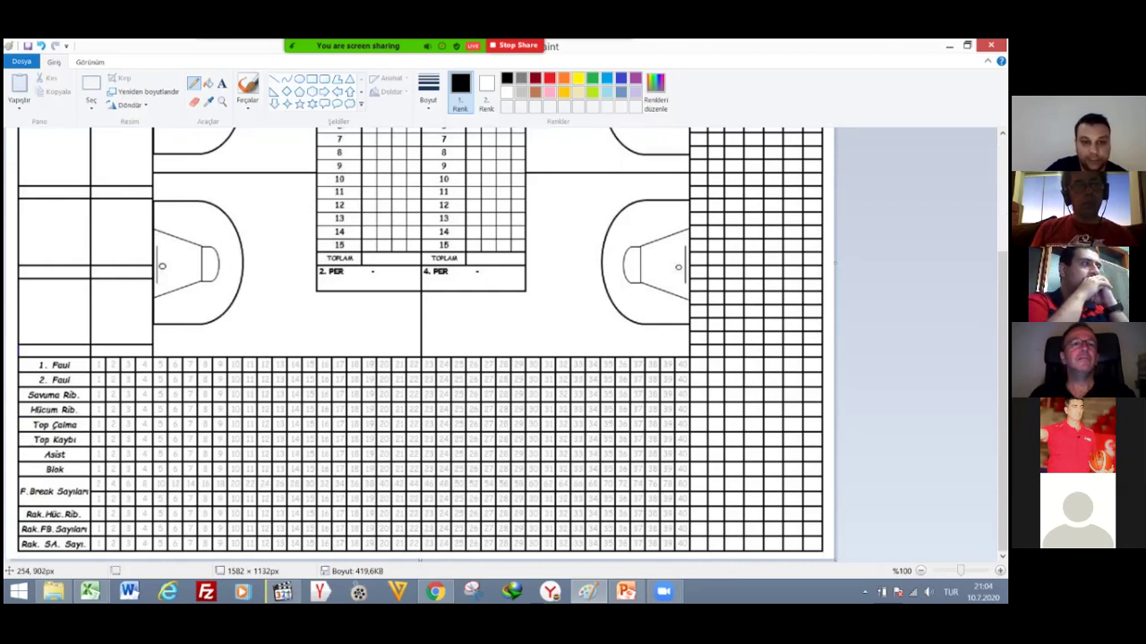
{"action": "scroll", "coordinate": [421, 346], "scroll_direction": "up", "scroll_amount": 3}
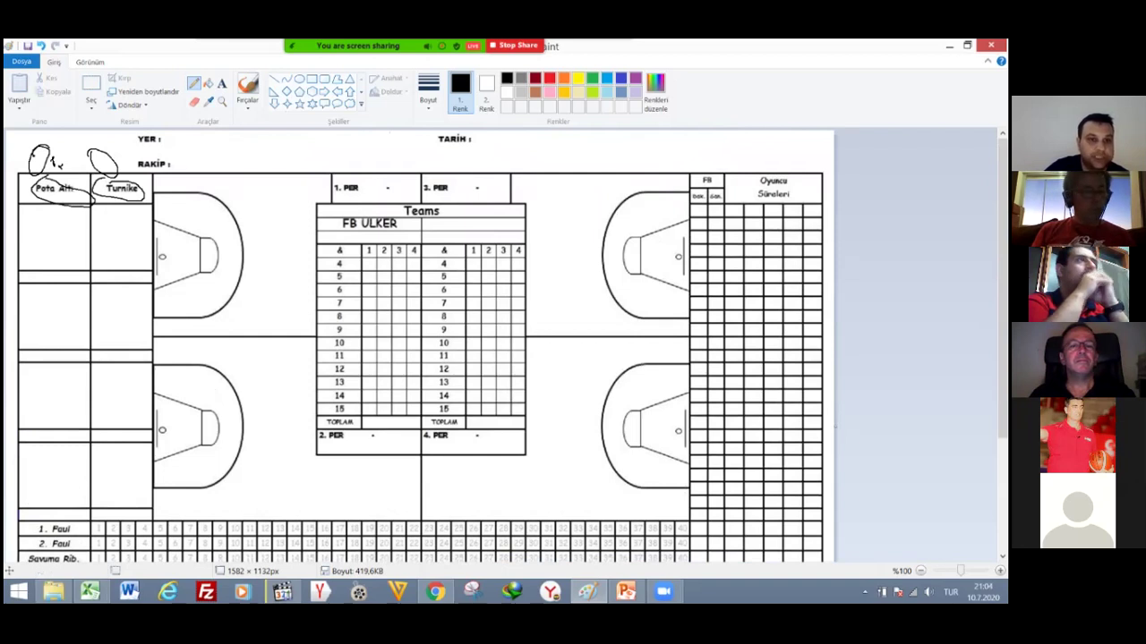
{"action": "mouse_move", "coordinate": [171, 137]}
{"action": "left_mouse_down"}
{"action": "mouse_move", "coordinate": [190, 137]}
{"action": "mouse_move", "coordinate": [205, 157]}
{"action": "left_mouse_up"}
{"action": "left_click_drag", "start_coordinate": [487, 140], "coordinate": [508, 140]}
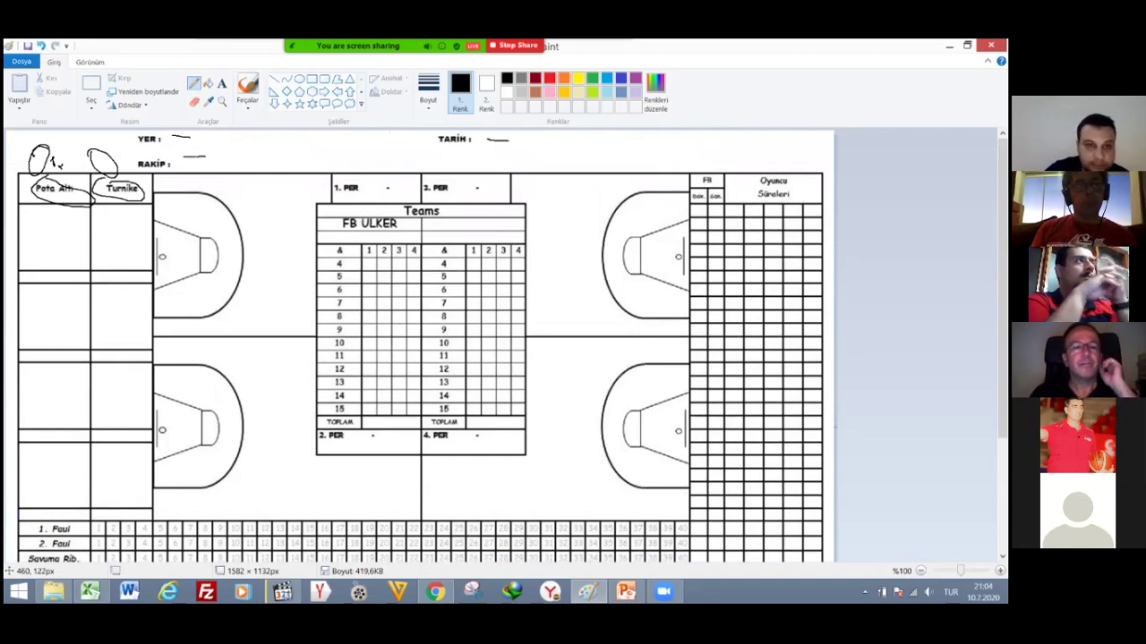
Write a circled 7 outside the upper-left court's three-point arc, mark an X in the key, and trace inside the arc.
{"action": "mouse_move", "coordinate": [239, 201]}
{"action": "left_mouse_down"}
{"action": "mouse_move", "coordinate": [254, 215]}
{"action": "mouse_move", "coordinate": [258, 204]}
{"action": "left_mouse_up"}
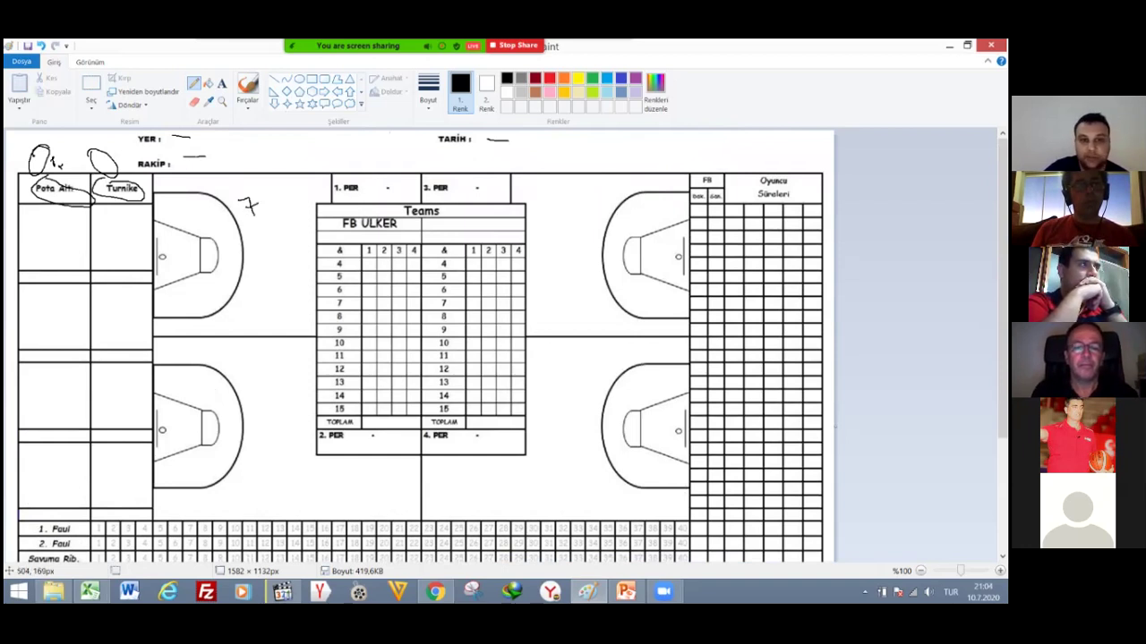
{"action": "mouse_move", "coordinate": [250, 192]}
{"action": "left_mouse_down"}
{"action": "mouse_move", "coordinate": [237, 211]}
{"action": "mouse_move", "coordinate": [266, 220]}
{"action": "mouse_move", "coordinate": [247, 190]}
{"action": "left_mouse_up"}
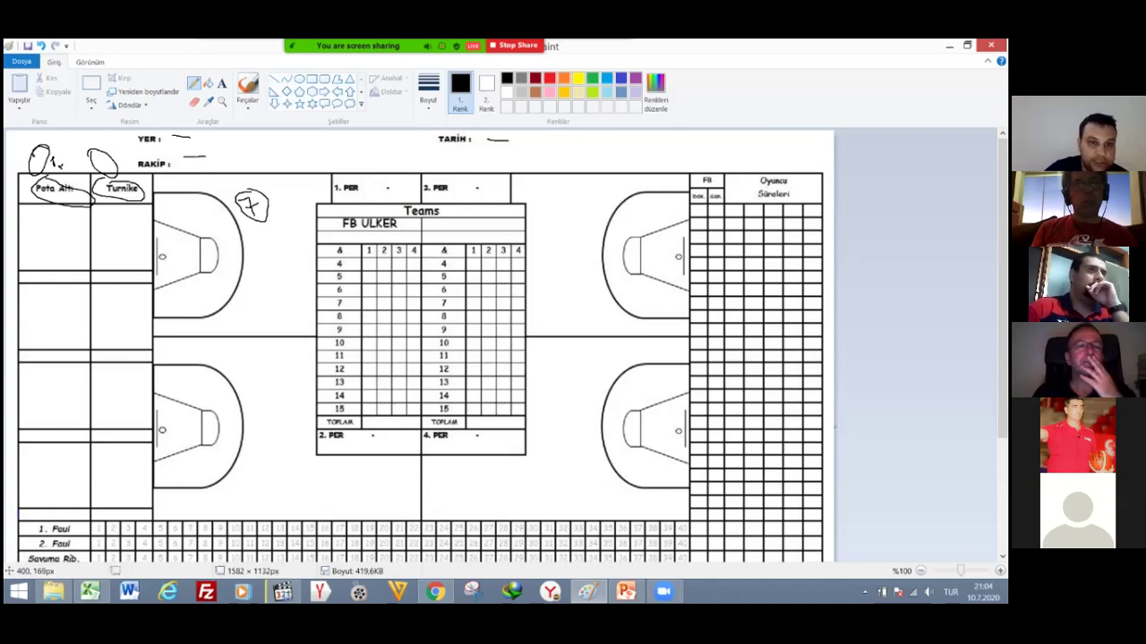
{"action": "left_click_drag", "start_coordinate": [166, 240], "coordinate": [177, 254]}
{"action": "mouse_move", "coordinate": [165, 213]}
{"action": "left_mouse_down"}
{"action": "mouse_move", "coordinate": [220, 225]}
{"action": "mouse_move", "coordinate": [231, 284]}
{"action": "mouse_move", "coordinate": [175, 308]}
{"action": "mouse_move", "coordinate": [235, 249]}
{"action": "mouse_move", "coordinate": [173, 209]}
{"action": "mouse_move", "coordinate": [240, 258]}
{"action": "mouse_move", "coordinate": [210, 298]}
{"action": "mouse_move", "coordinate": [179, 308]}
{"action": "left_mouse_up"}
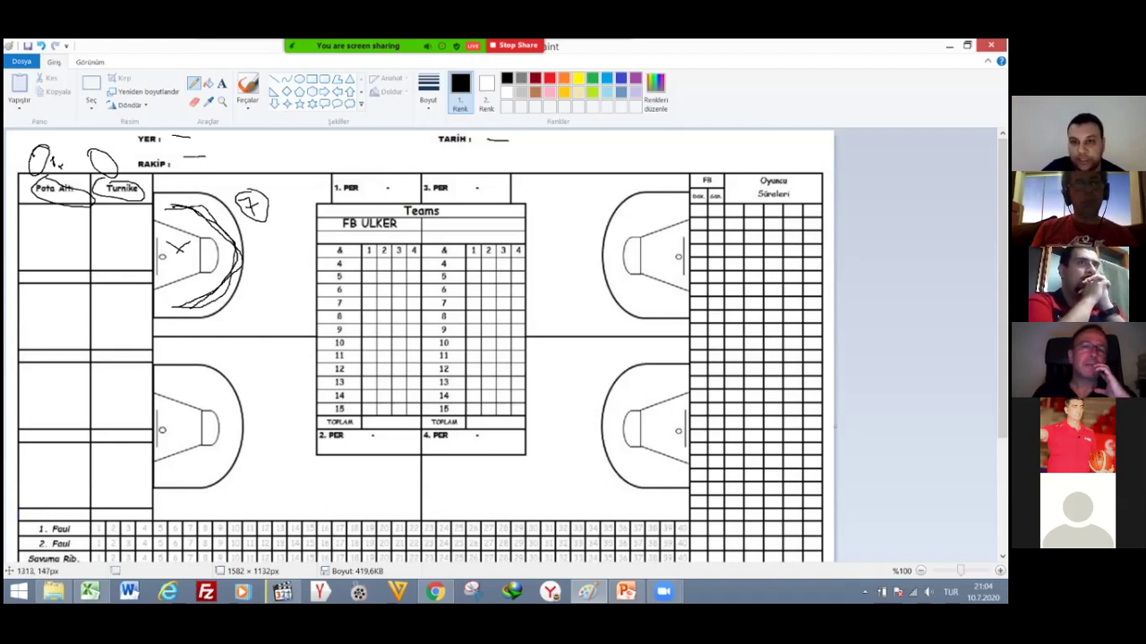
Handwrite example times in the first two FB rows and player numbers, starting 4, 5, 6, under Oyuncu Süreleri.
{"action": "left_click_drag", "start_coordinate": [690, 212], "coordinate": [710, 214]}
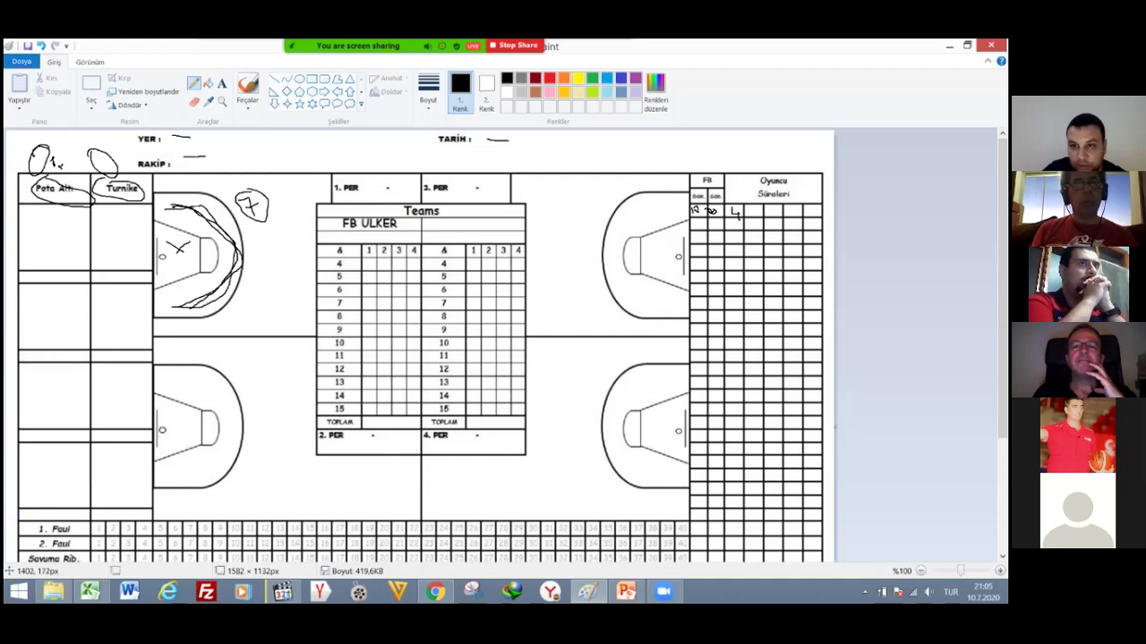
{"action": "mouse_move", "coordinate": [757, 208]}
{"action": "left_mouse_down"}
{"action": "mouse_move", "coordinate": [749, 219]}
{"action": "mouse_move", "coordinate": [812, 206]}
{"action": "left_mouse_up"}
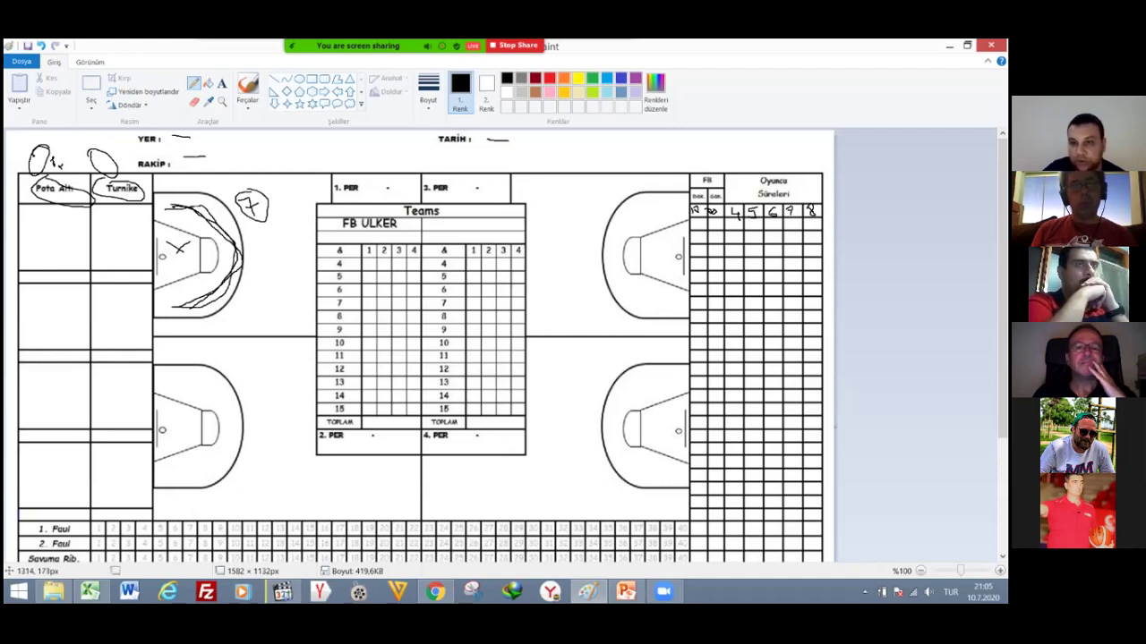
{"action": "left_click_drag", "start_coordinate": [702, 221], "coordinate": [697, 231]}
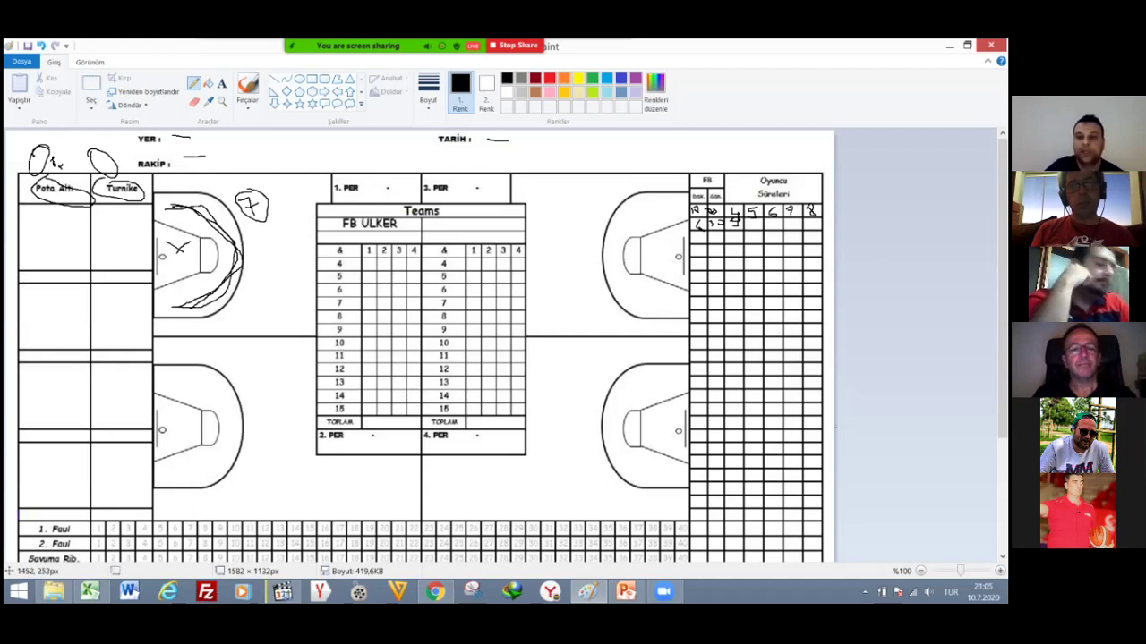
{"action": "scroll", "coordinate": [420, 344], "scroll_direction": "down", "scroll_amount": 3}
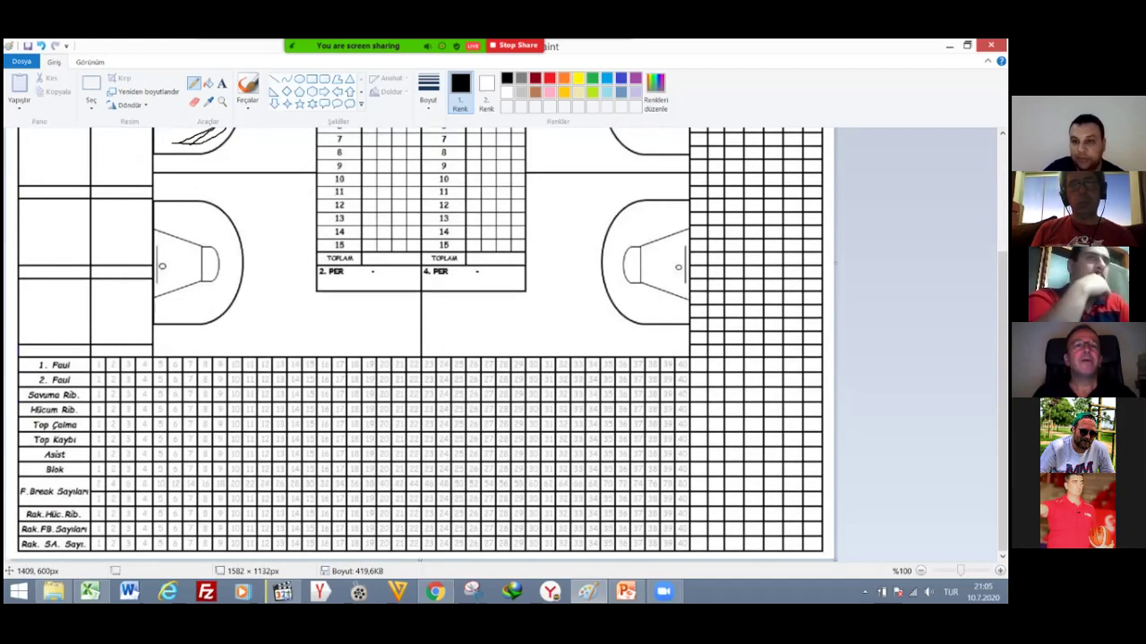
{"action": "scroll", "coordinate": [420, 344], "scroll_direction": "up", "scroll_amount": 3}
{"action": "scroll", "coordinate": [419, 345], "scroll_direction": "down", "scroll_amount": 3}
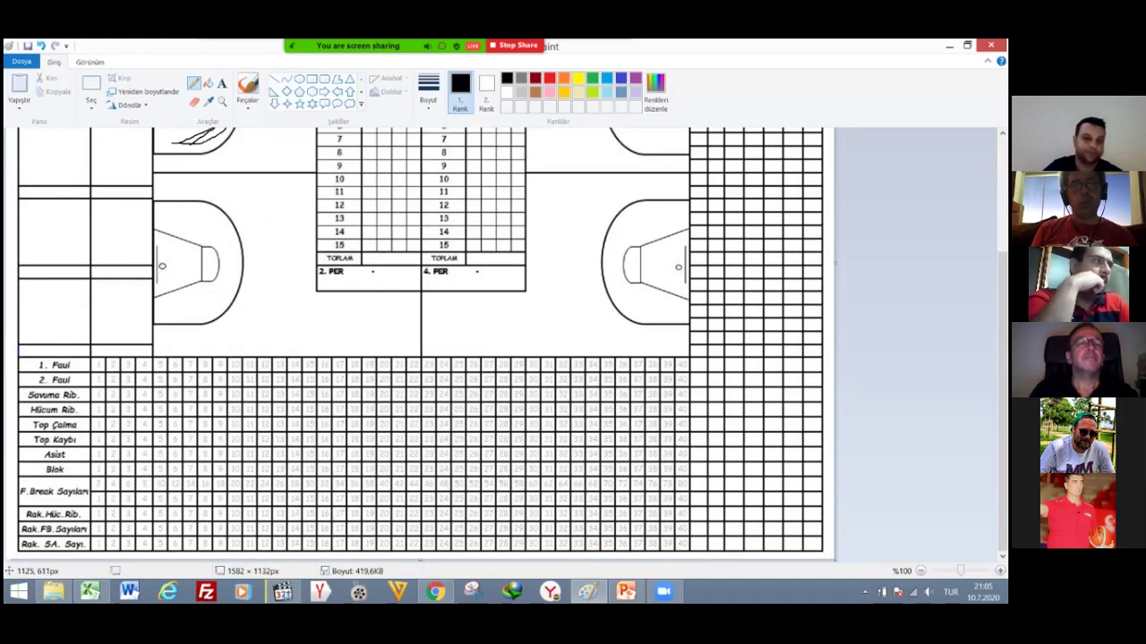
{"action": "scroll", "coordinate": [420, 345], "scroll_direction": "up", "scroll_amount": 2}
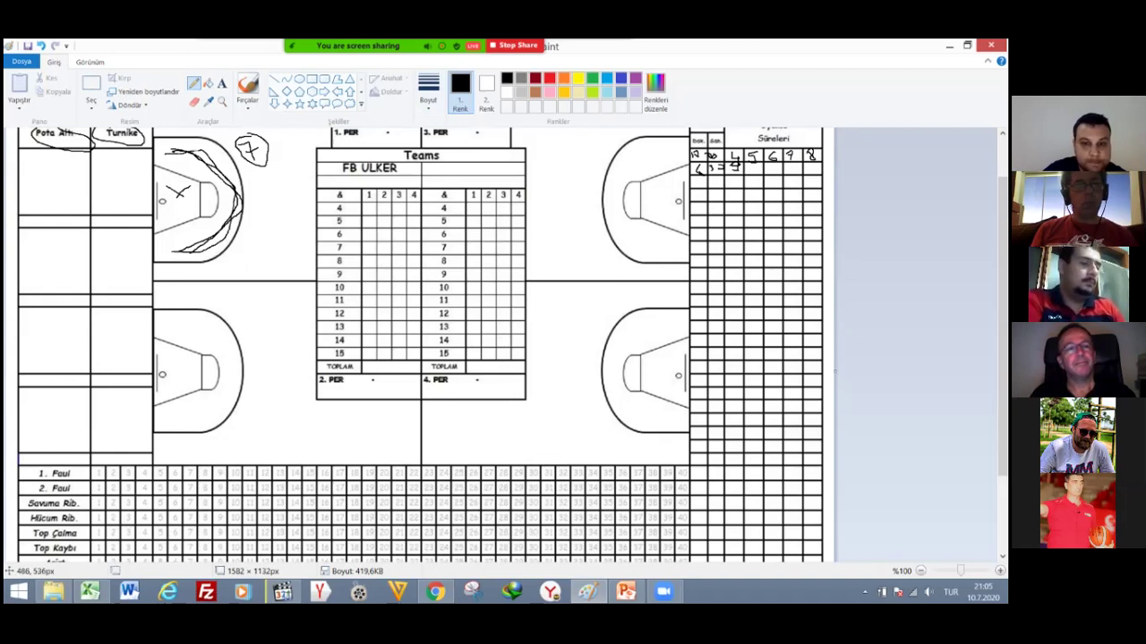
{"action": "left_click", "coordinate": [663, 591]}
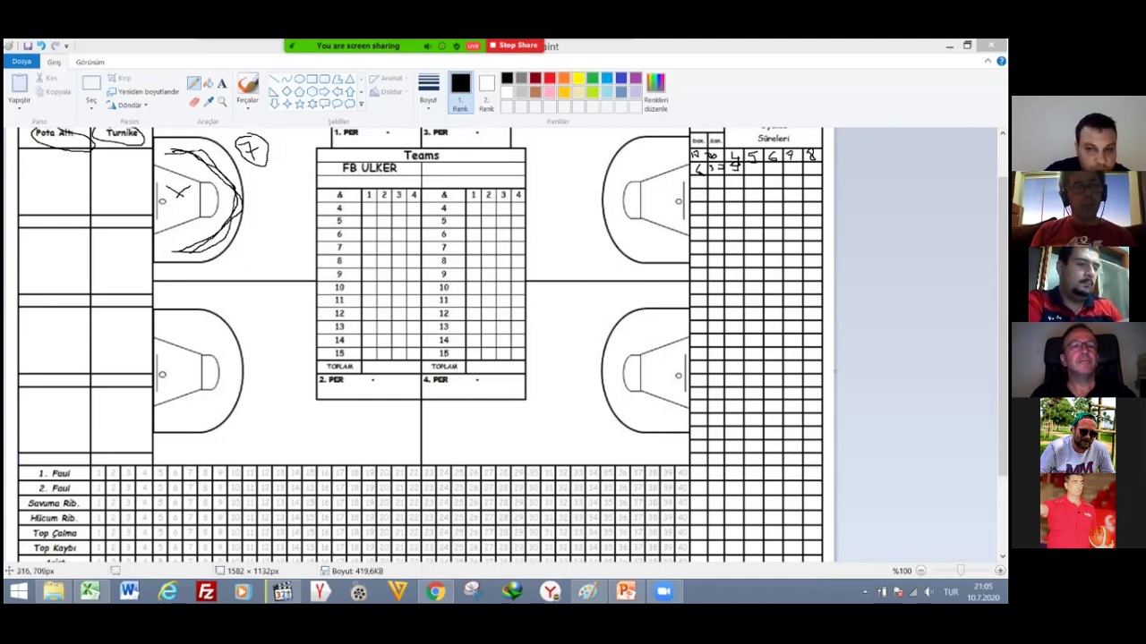
Circle the 1. Faul and 2. Faul labels, the three Rak. row labels, and the end of the upper F. Break Sayıları row.
{"action": "scroll", "coordinate": [185, 445], "scroll_direction": "down", "scroll_amount": 3}
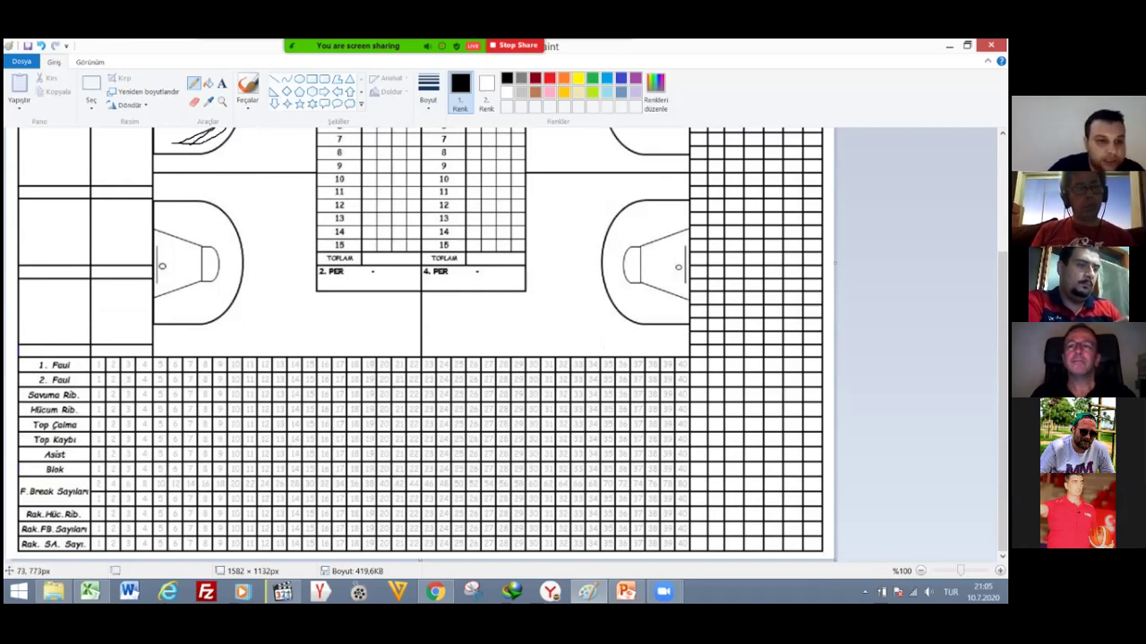
{"action": "mouse_move", "coordinate": [54, 340]}
{"action": "left_mouse_down"}
{"action": "mouse_move", "coordinate": [89, 345]}
{"action": "mouse_move", "coordinate": [63, 376]}
{"action": "left_mouse_up"}
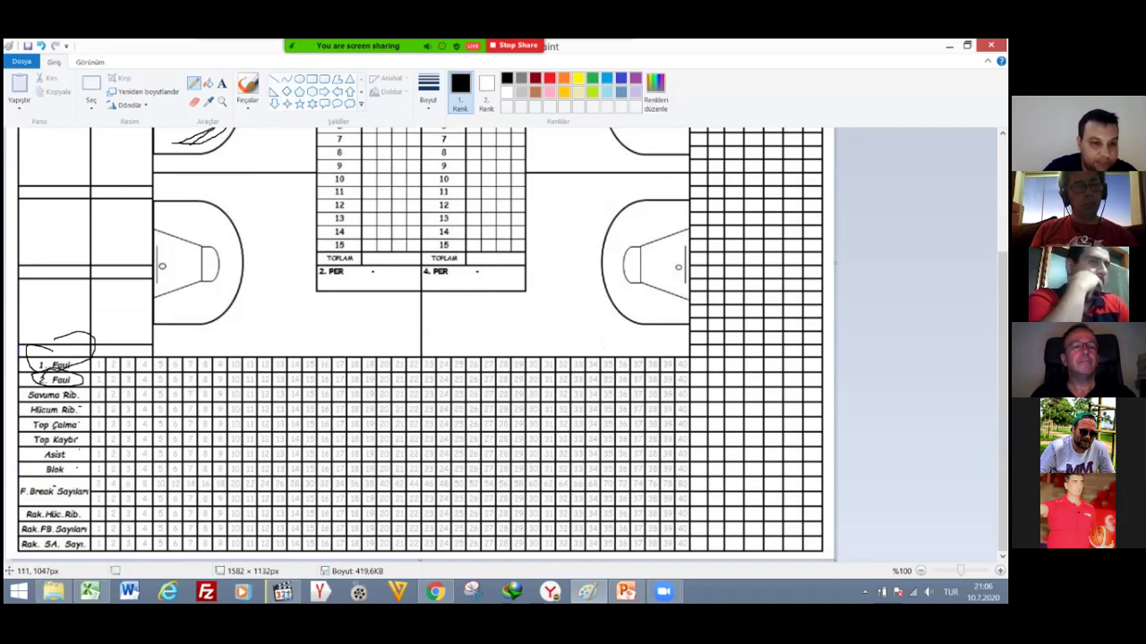
{"action": "mouse_move", "coordinate": [45, 499]}
{"action": "left_mouse_down"}
{"action": "mouse_move", "coordinate": [10, 505]}
{"action": "mouse_move", "coordinate": [64, 501]}
{"action": "left_mouse_up"}
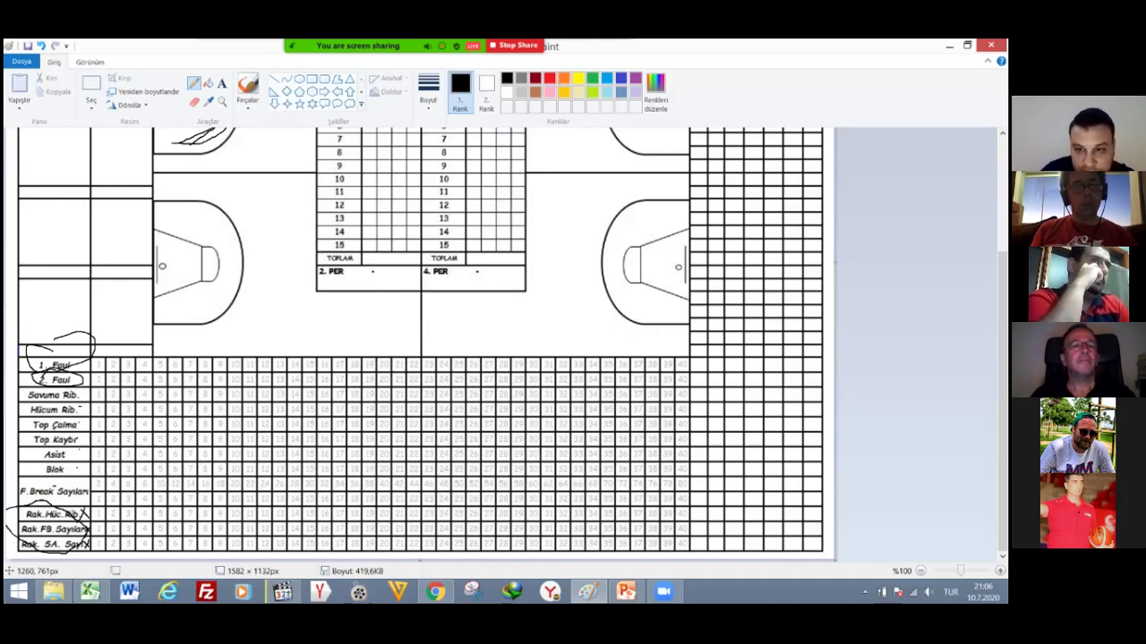
{"action": "mouse_move", "coordinate": [687, 478]}
{"action": "left_mouse_down"}
{"action": "mouse_move", "coordinate": [677, 482]}
{"action": "mouse_move", "coordinate": [687, 480]}
{"action": "left_mouse_up"}
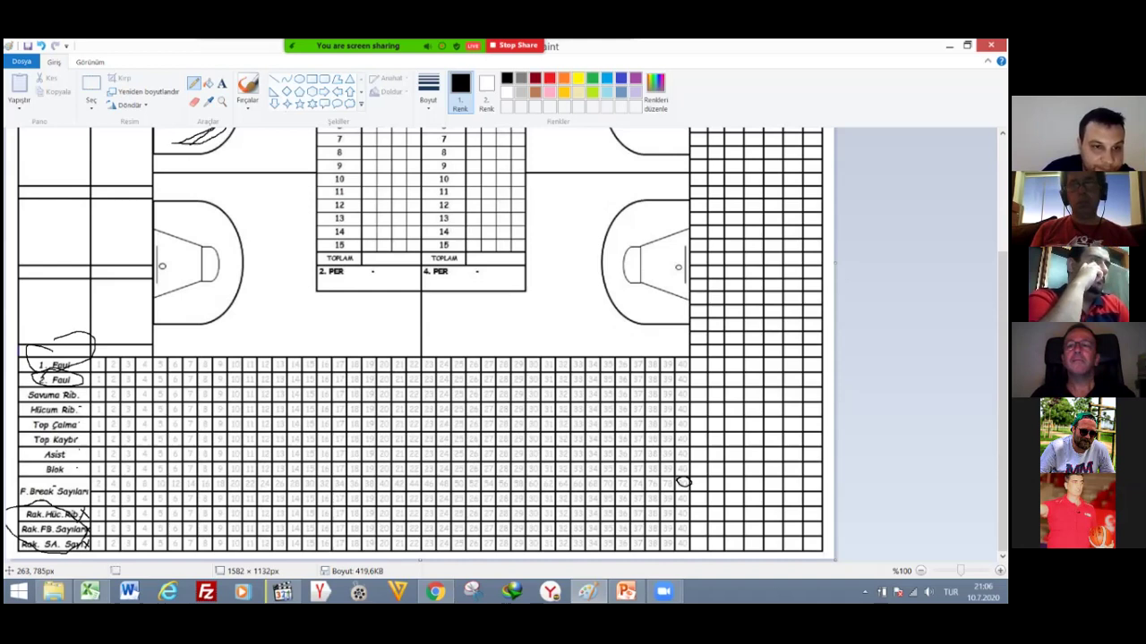
Mark an X in cells 1, 2 and 3 of the Rak. Hüc. Rib. row.
{"action": "scroll", "coordinate": [121, 380], "scroll_direction": "up", "scroll_amount": 3}
{"action": "scroll", "coordinate": [121, 380], "scroll_direction": "down", "scroll_amount": 3}
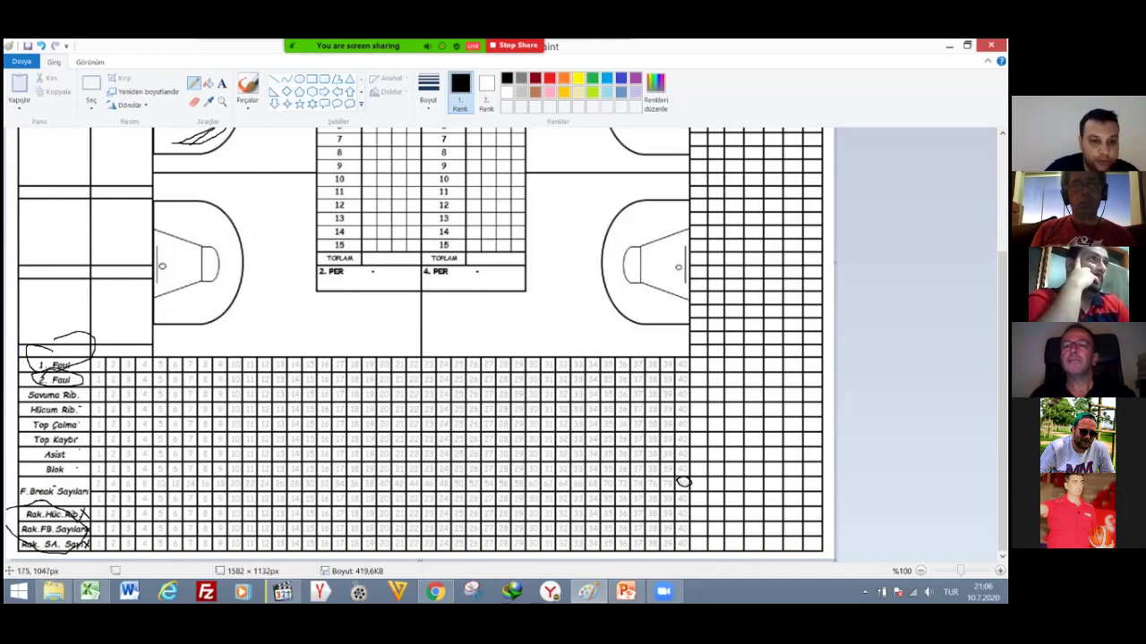
{"action": "left_click_drag", "start_coordinate": [96, 511], "coordinate": [125, 521]}
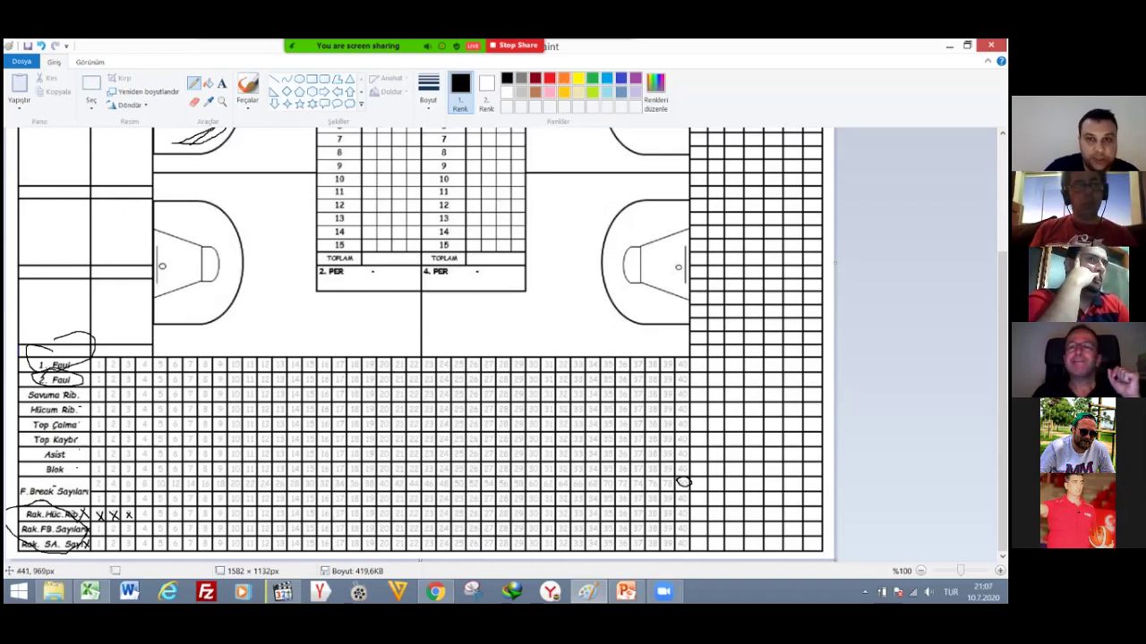
Mark the first three Hücum Rib. cells, write 6 in the fourth, and write 4, 5 and 7 in red in the next three.
{"action": "mouse_move", "coordinate": [515, 45]}
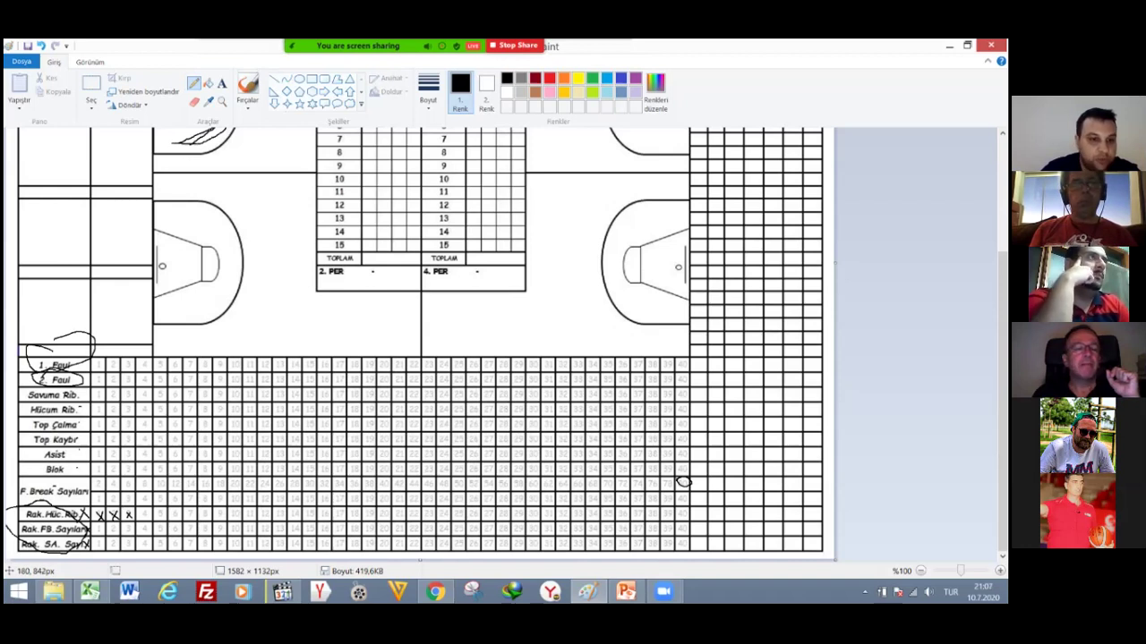
{"action": "mouse_move", "coordinate": [99, 404]}
{"action": "left_mouse_down"}
{"action": "mouse_move", "coordinate": [93, 416]}
{"action": "mouse_move", "coordinate": [119, 416]}
{"action": "mouse_move", "coordinate": [116, 405]}
{"action": "left_mouse_up"}
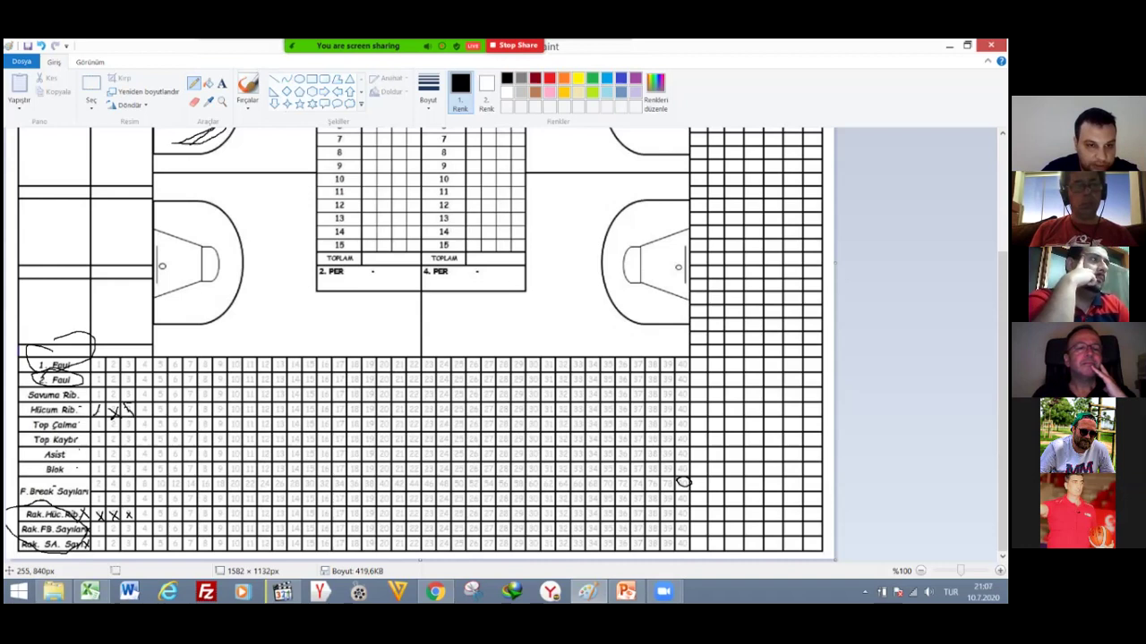
{"action": "left_click_drag", "start_coordinate": [141, 409], "coordinate": [143, 417]}
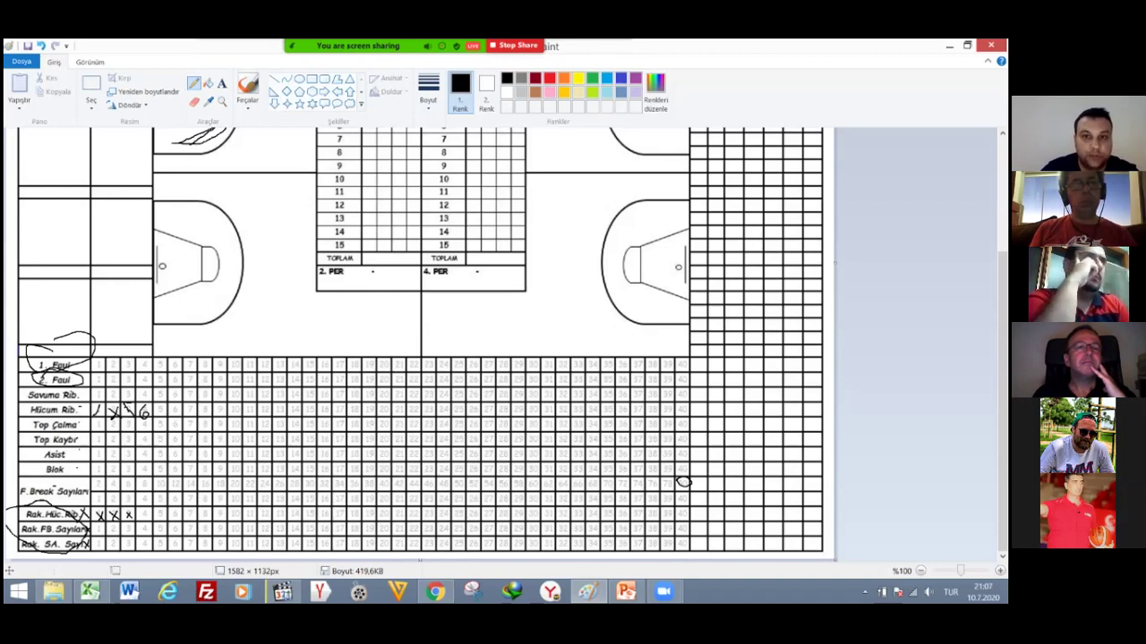
{"action": "left_click", "coordinate": [549, 77]}
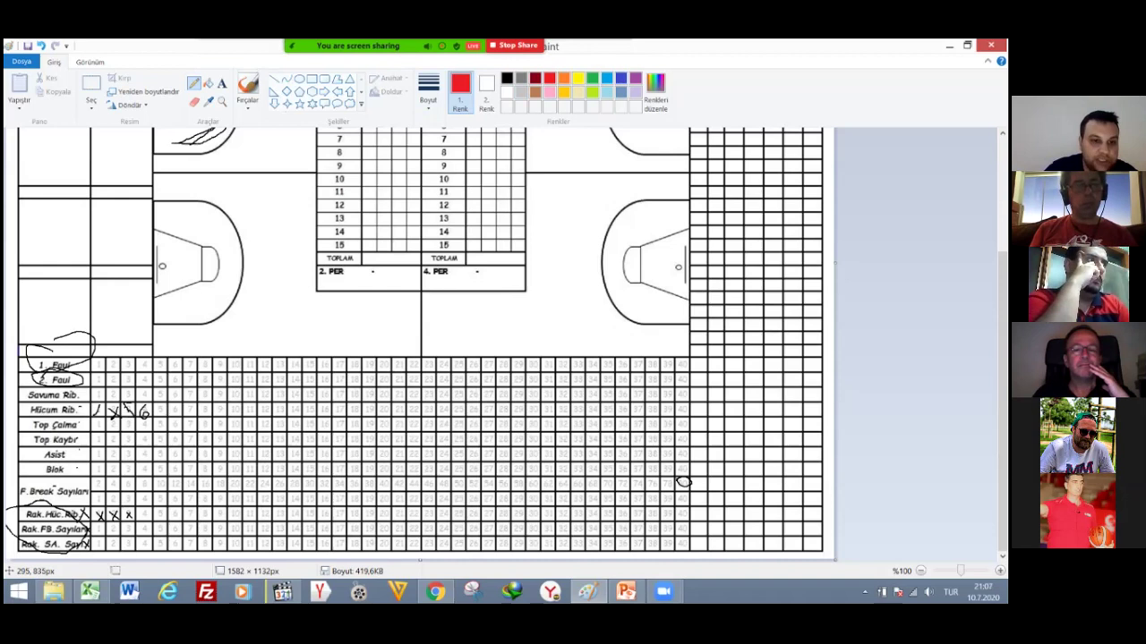
{"action": "left_click_drag", "start_coordinate": [158, 407], "coordinate": [165, 414]}
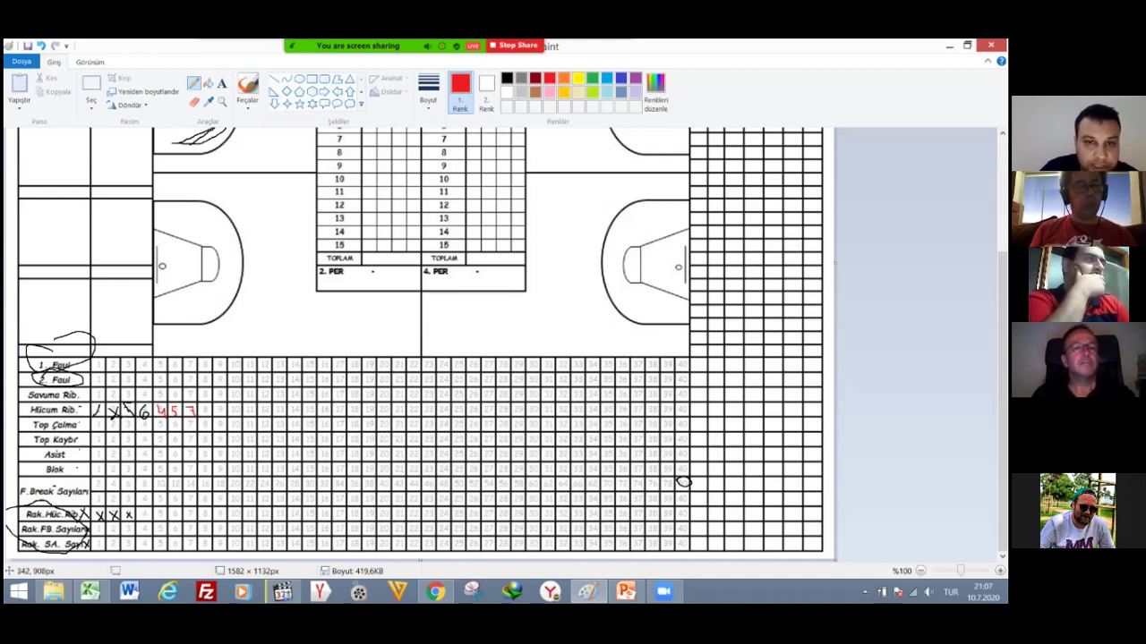
Write the period numbers in red beside the courts: an underlined 2 at lower left, 3 at upper right and 4 at lower right.
{"action": "scroll", "coordinate": [421, 345], "scroll_direction": "up", "scroll_amount": 3}
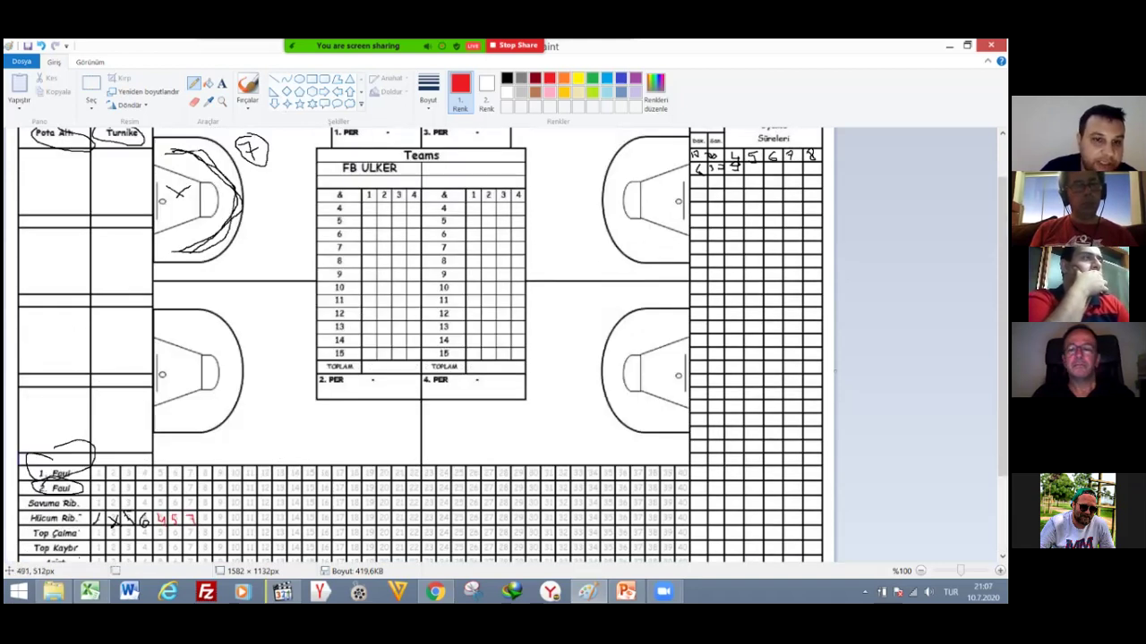
{"action": "mouse_move", "coordinate": [263, 285]}
{"action": "left_mouse_down"}
{"action": "mouse_move", "coordinate": [268, 301]}
{"action": "mouse_move", "coordinate": [316, 313]}
{"action": "left_mouse_up"}
{"action": "left_click_drag", "start_coordinate": [563, 131], "coordinate": [567, 141]}
{"action": "left_click_drag", "start_coordinate": [578, 287], "coordinate": [586, 297]}
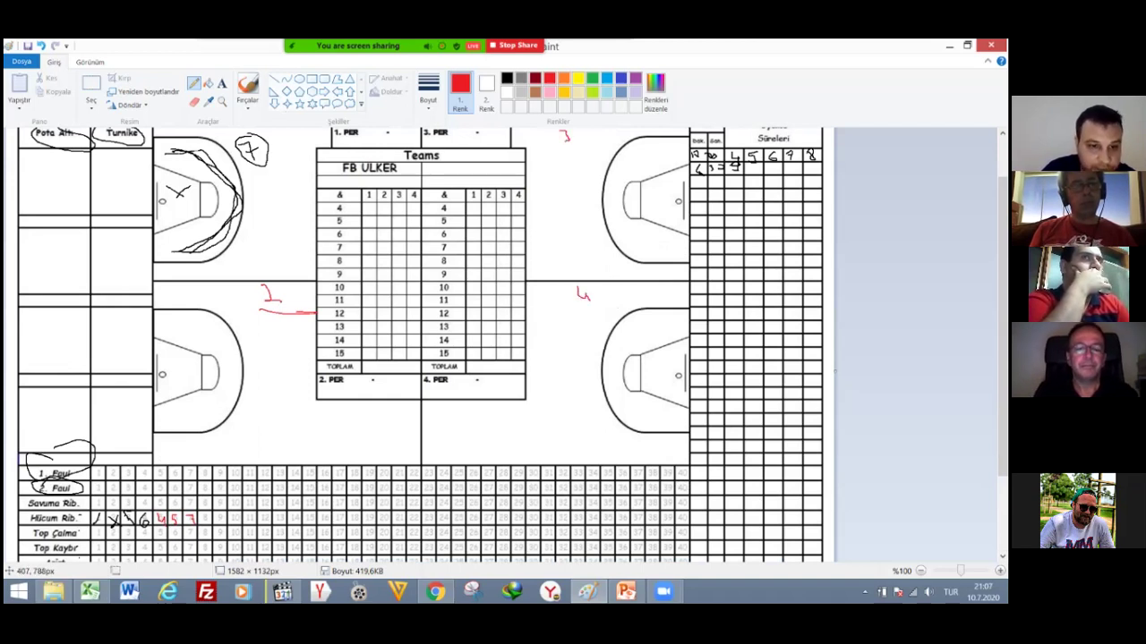
Minimize Paint and switch to the FB Ülker team statistics template in Excel.
{"action": "scroll", "coordinate": [420, 346], "scroll_direction": "down", "scroll_amount": 3}
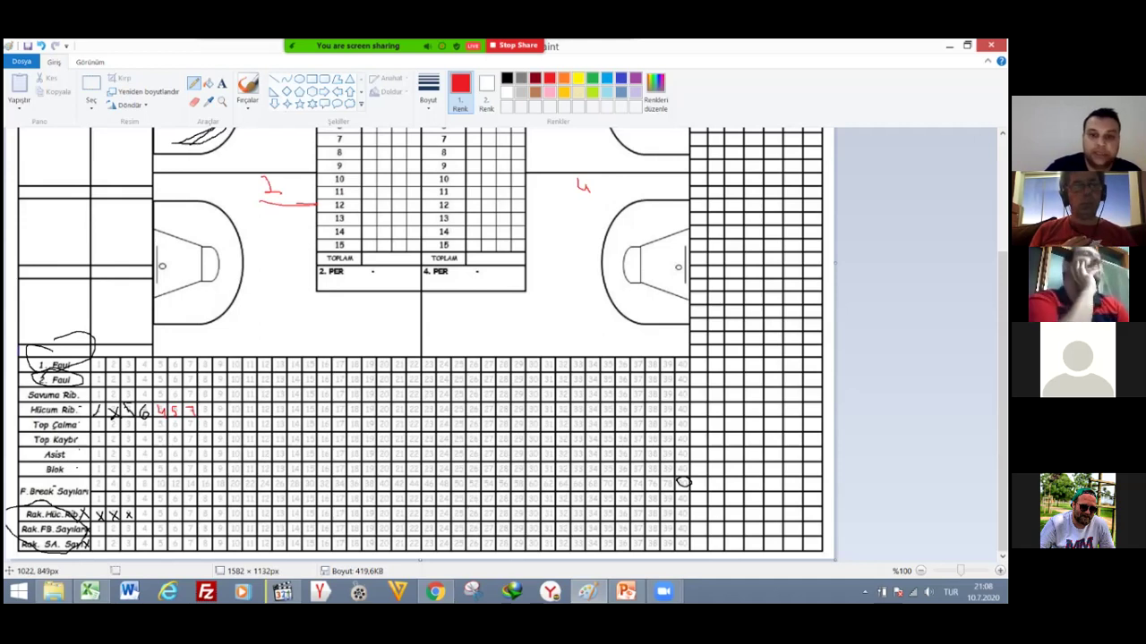
{"action": "scroll", "coordinate": [541, 412], "scroll_direction": "up", "scroll_amount": 3}
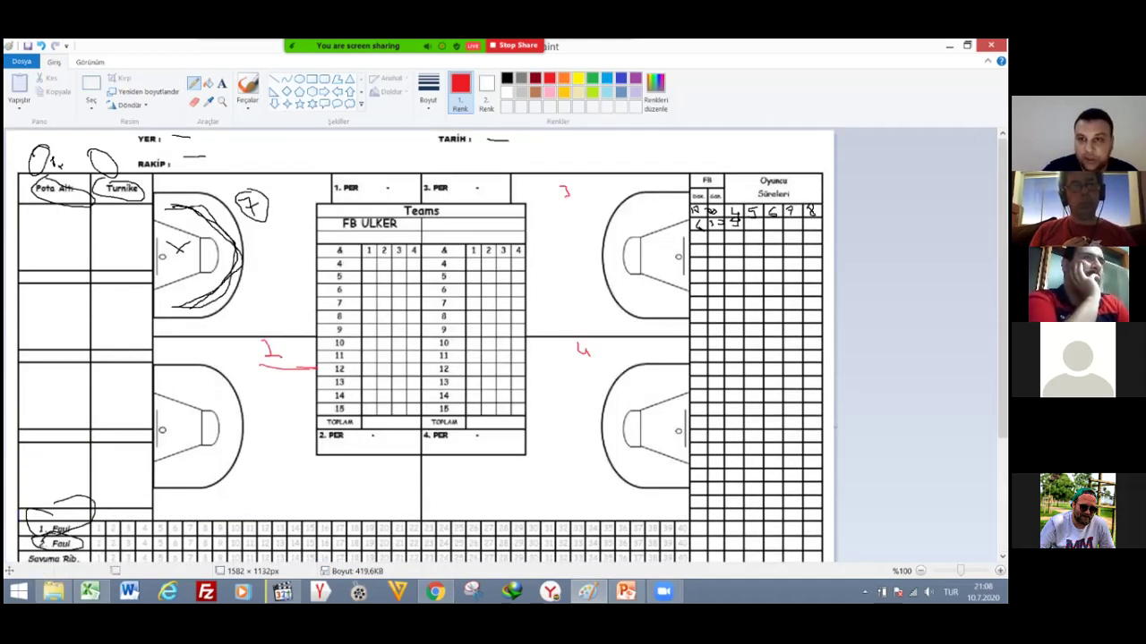
{"action": "left_click", "coordinate": [949, 45]}
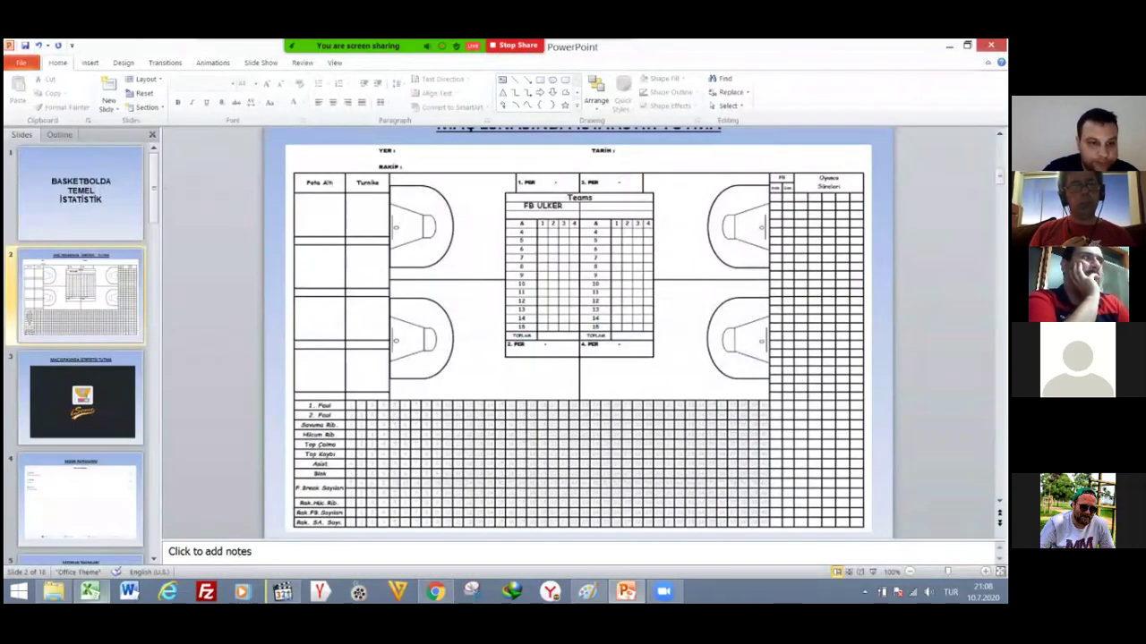
{"action": "mouse_move", "coordinate": [89, 592]}
{"action": "left_click", "coordinate": [82, 528]}
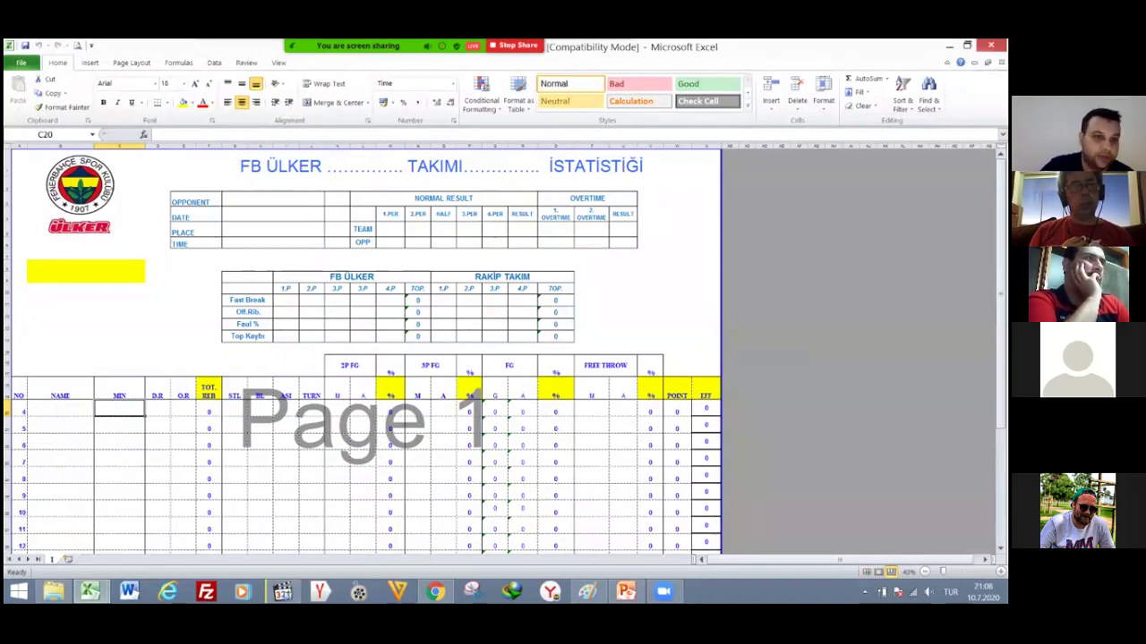
Point out the club logo, the match details cells, and the period and overtime score cells by selecting them.
{"action": "left_click", "coordinate": [82, 193]}
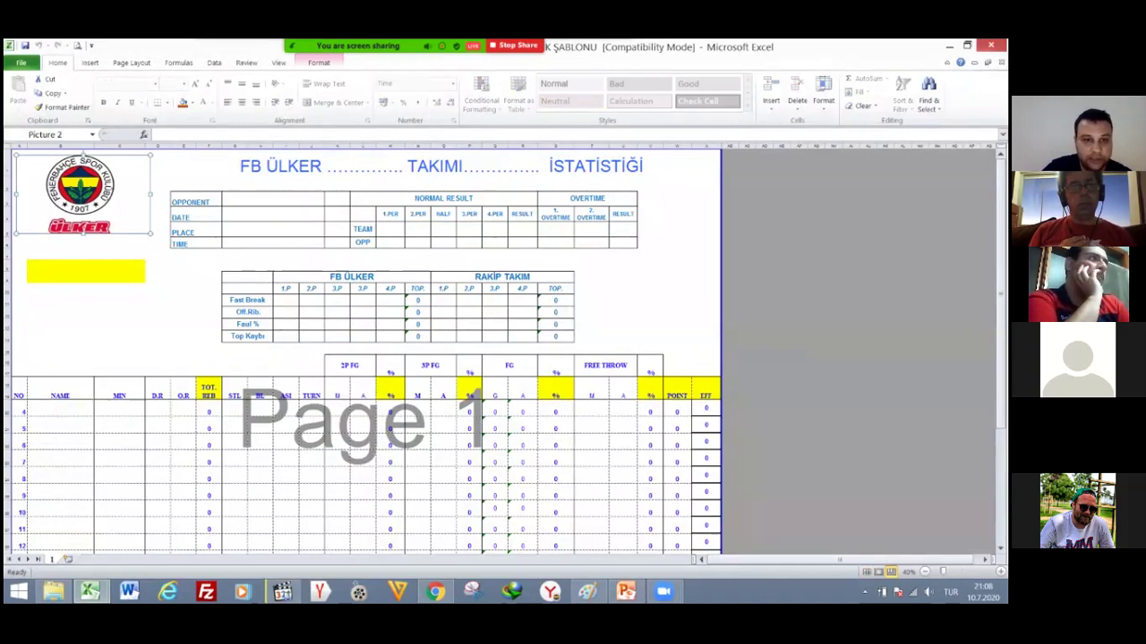
{"action": "left_click_drag", "start_coordinate": [273, 200], "coordinate": [273, 242]}
{"action": "left_click_drag", "start_coordinate": [390, 229], "coordinate": [623, 242]}
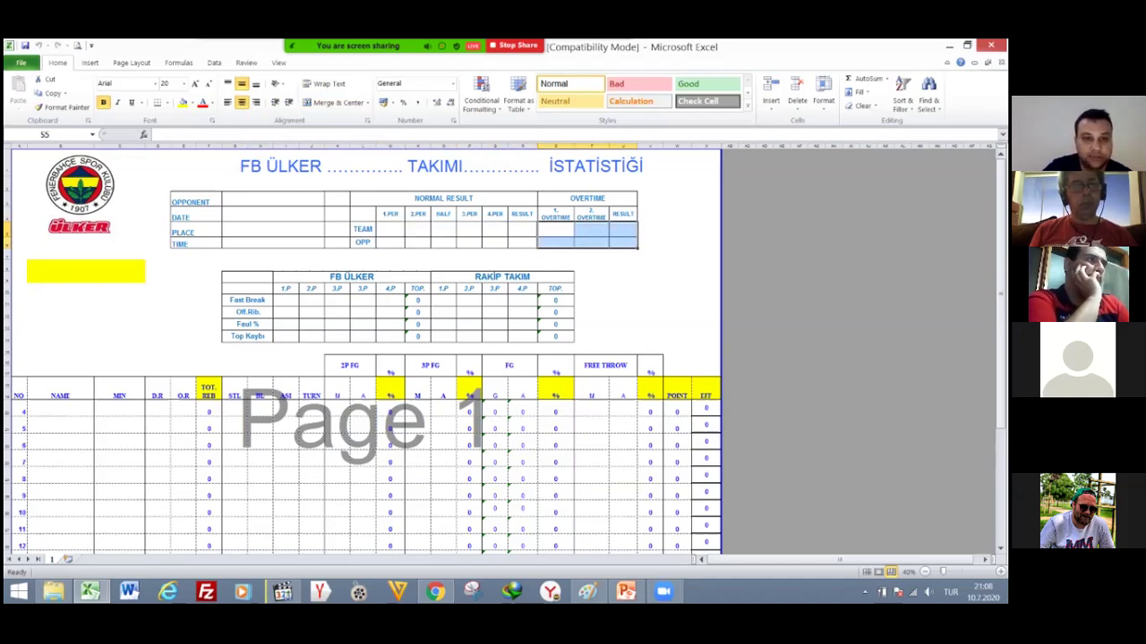
Point out the Fast Break to Top Kaybı labels and the period cells for FB Ülker and Rakip Takım by selecting them.
{"action": "left_click_drag", "start_coordinate": [247, 300], "coordinate": [247, 336]}
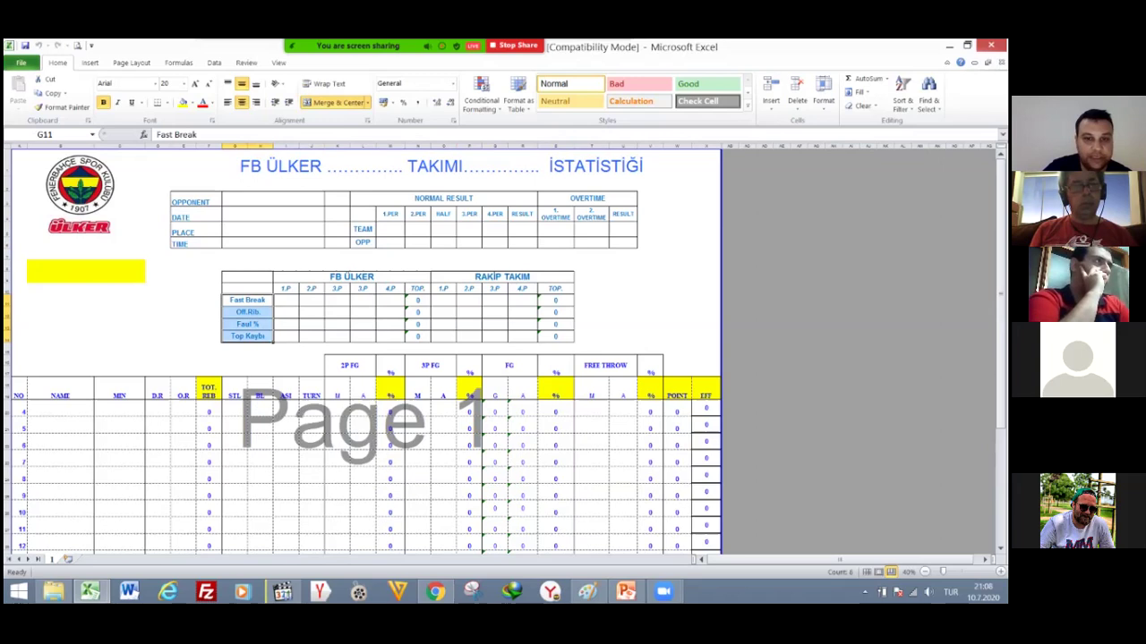
{"action": "left_click_drag", "start_coordinate": [286, 300], "coordinate": [390, 336]}
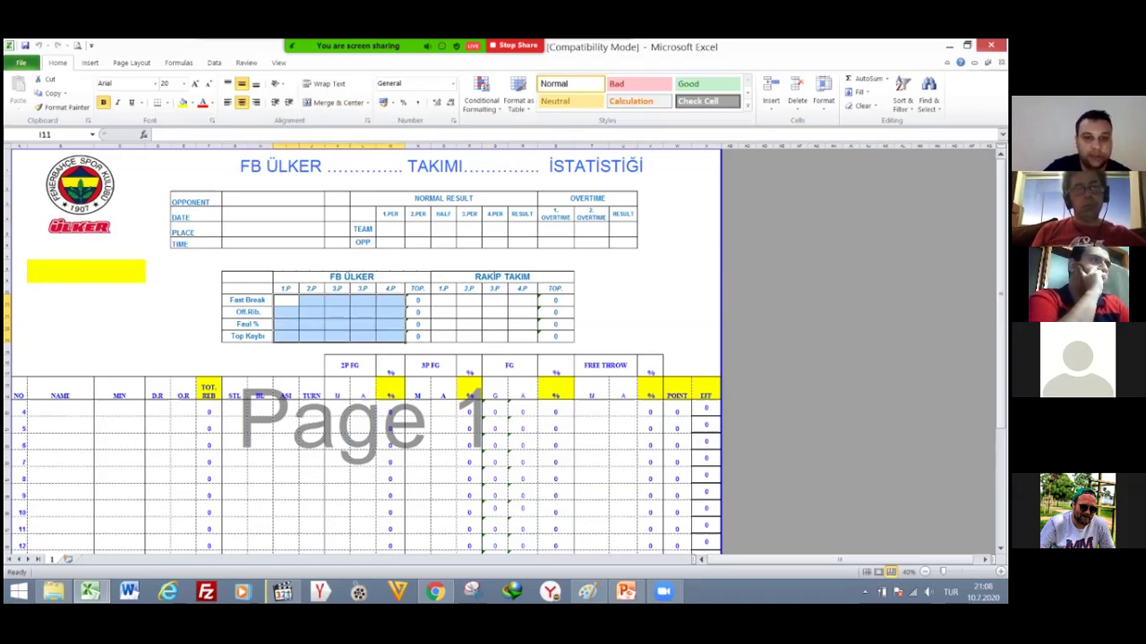
{"action": "left_click_drag", "start_coordinate": [247, 299], "coordinate": [247, 336]}
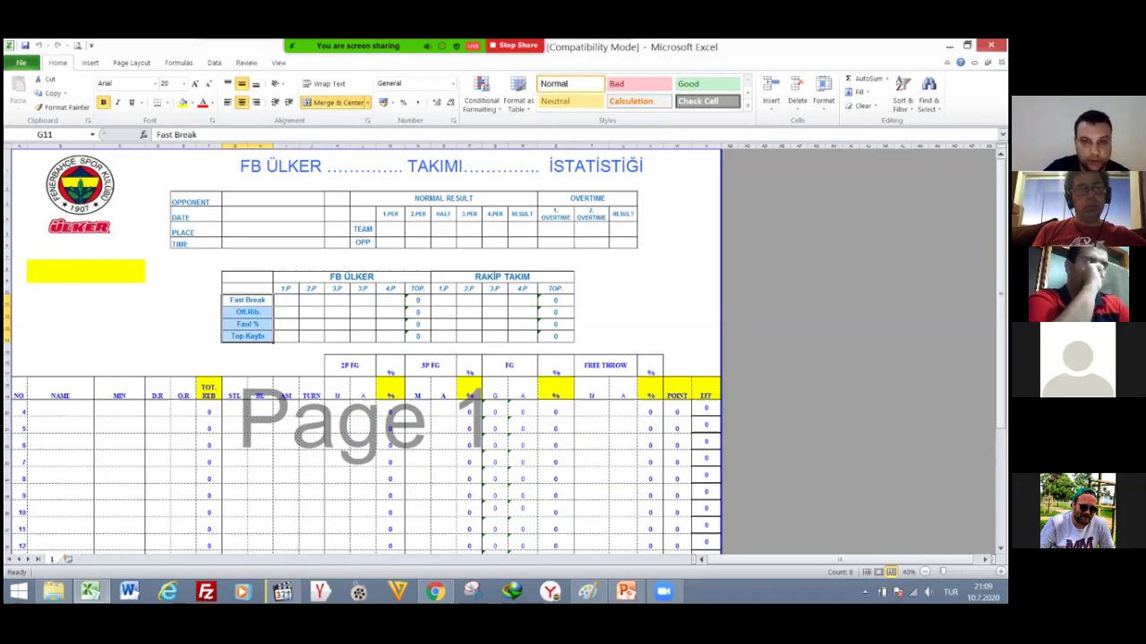
{"action": "left_click_drag", "start_coordinate": [443, 300], "coordinate": [523, 336]}
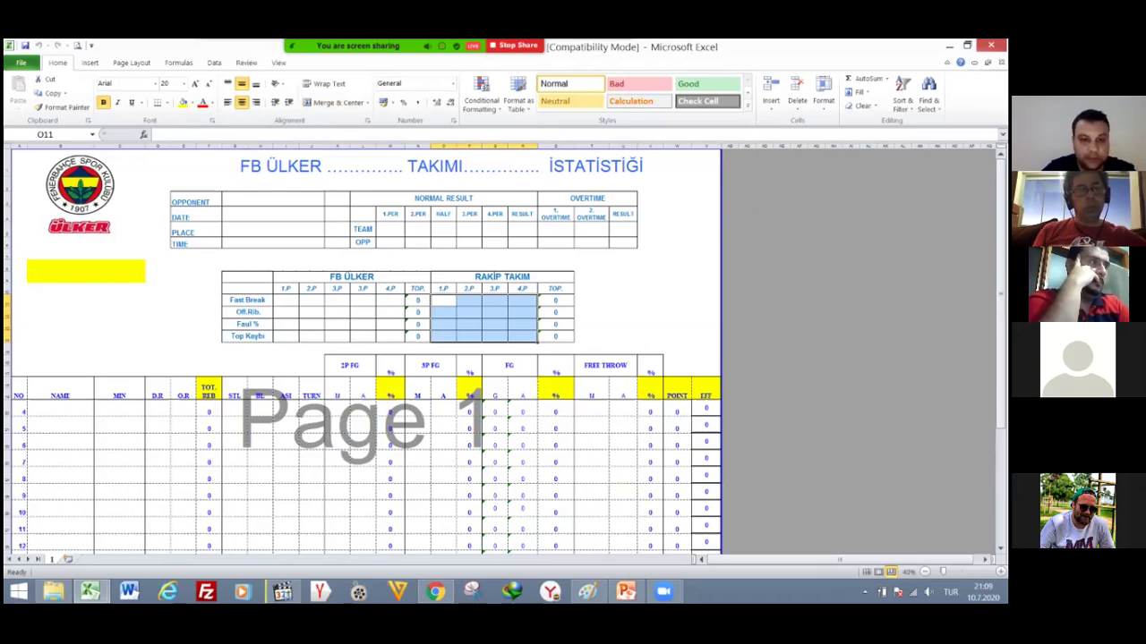
Enter the player's name in the NAME cell of player number 4, and return to the Excel template from Paint.
{"action": "left_click", "coordinate": [60, 408]}
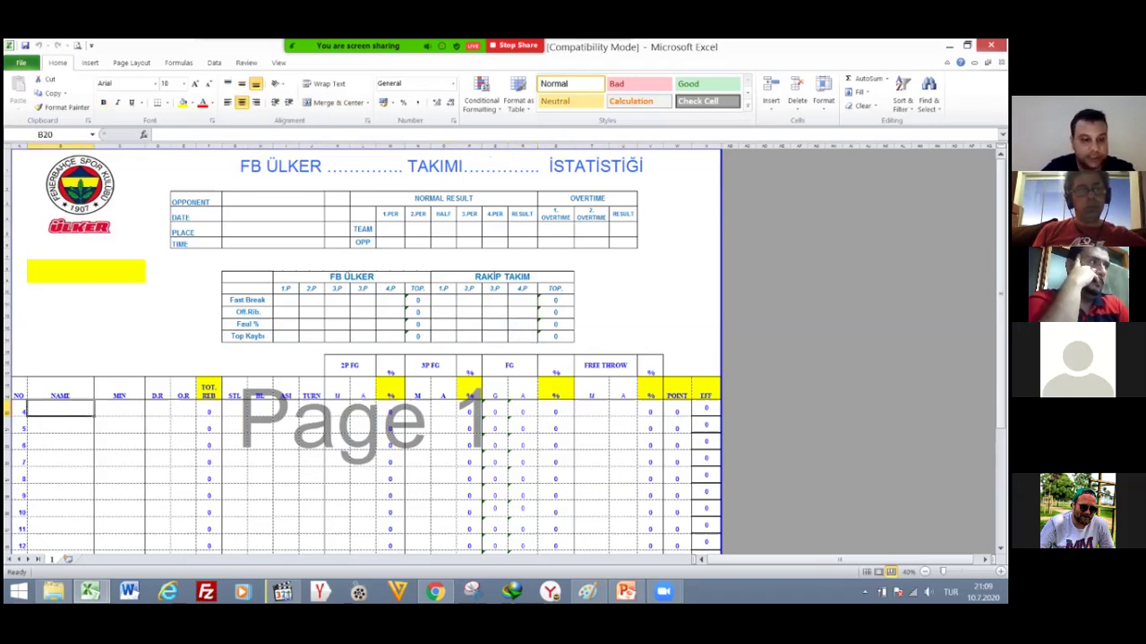
{"action": "type", "text": "BERKAY"}
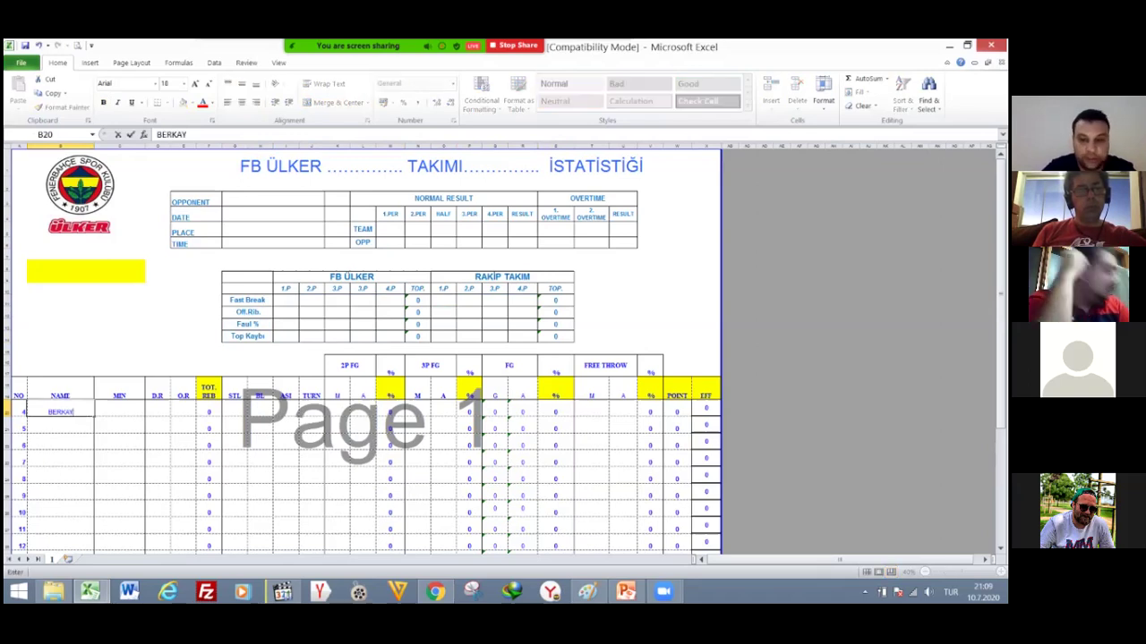
{"action": "key", "text": "Tab"}
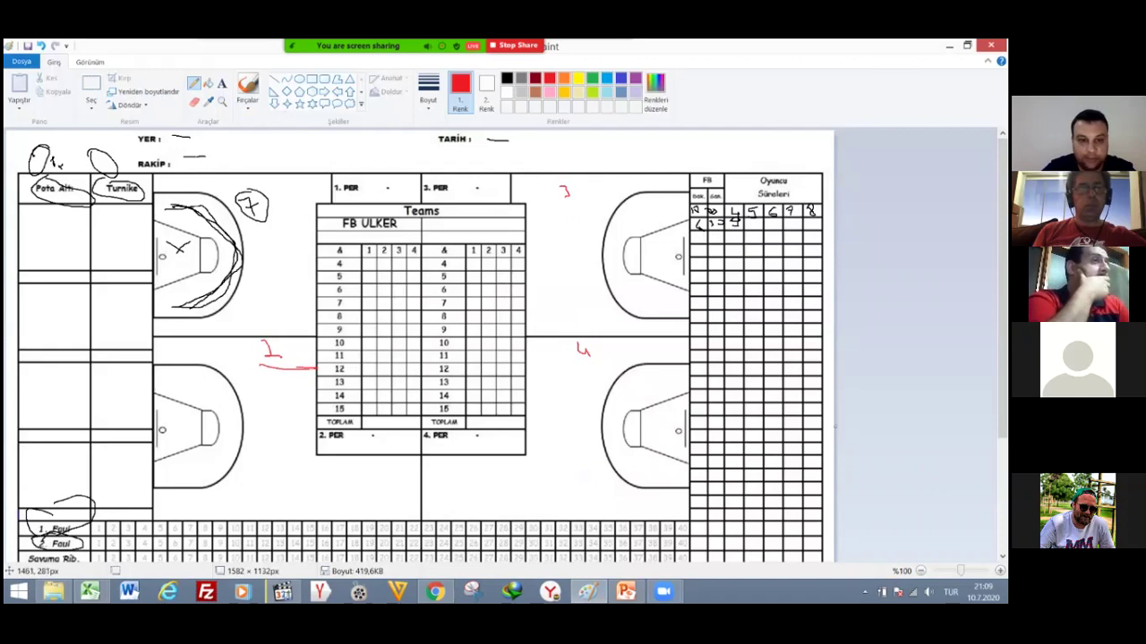
{"action": "left_click", "coordinate": [90, 592]}
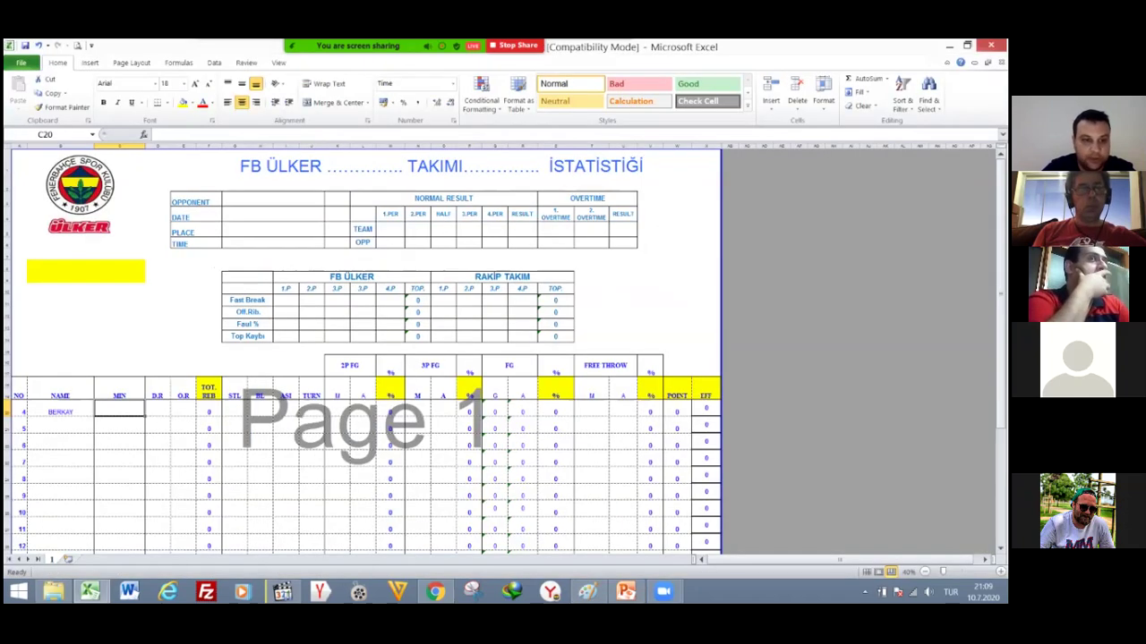
Set player number 4's MIN to 10:00 and both D.R and O.R to 1, then check the total rebounds cell.
{"action": "type", "text": "10:00"}
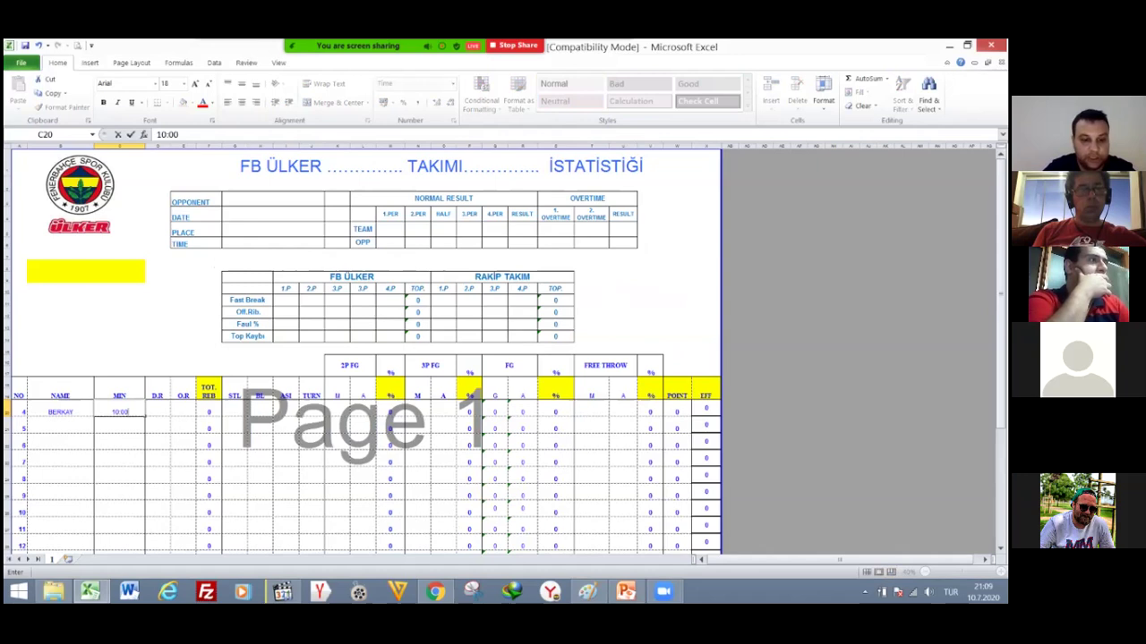
{"action": "key", "text": "Tab"}
{"action": "type", "text": "1"}
{"action": "key", "text": "Tab"}
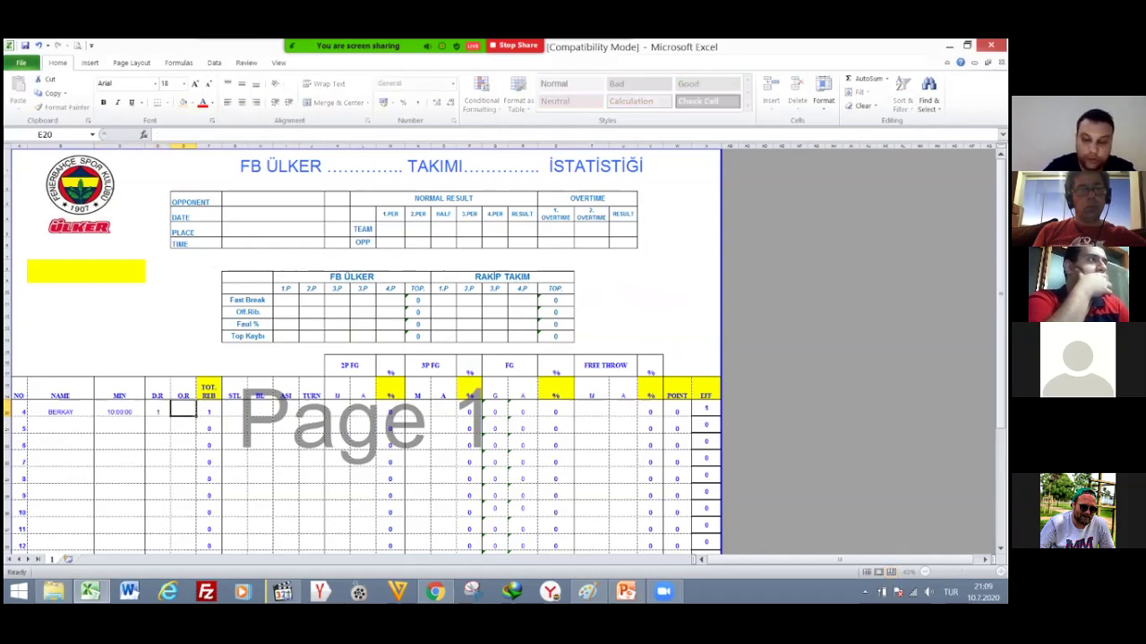
{"action": "type", "text": "1"}
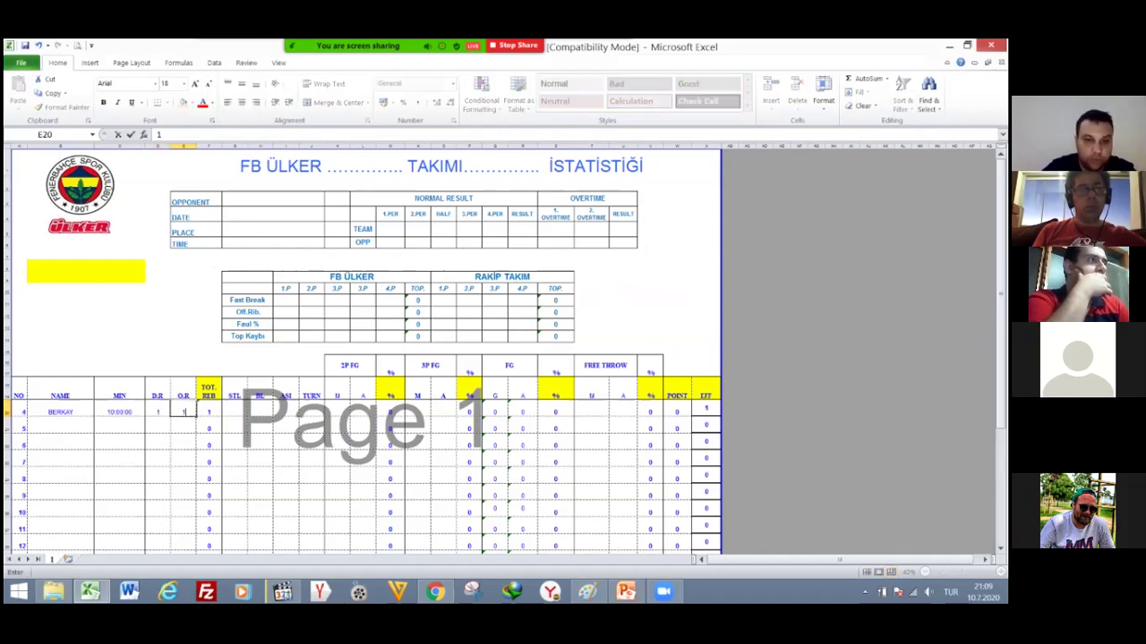
{"action": "key", "text": "Tab"}
{"action": "left_click_drag", "start_coordinate": [390, 411], "coordinate": [390, 495]}
{"action": "left_click", "coordinate": [207, 411]}
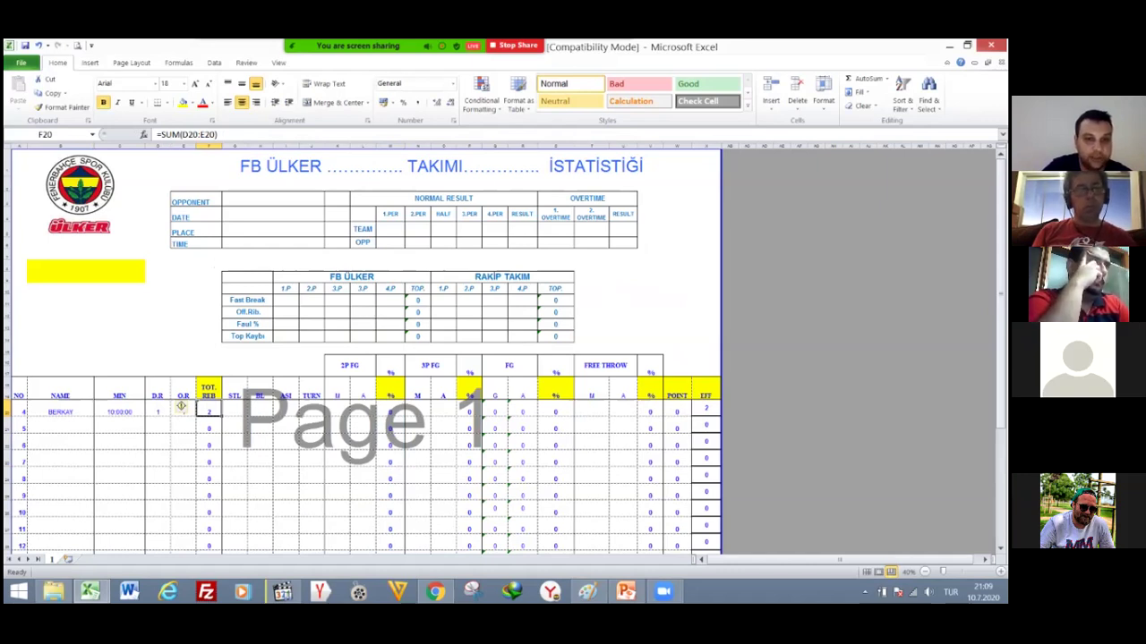
In player number 4's row, enter 1 for STL, BL, ASI and TURN, and 1 made from 2 attempts under 2P FG.
{"action": "key", "text": "Right"}
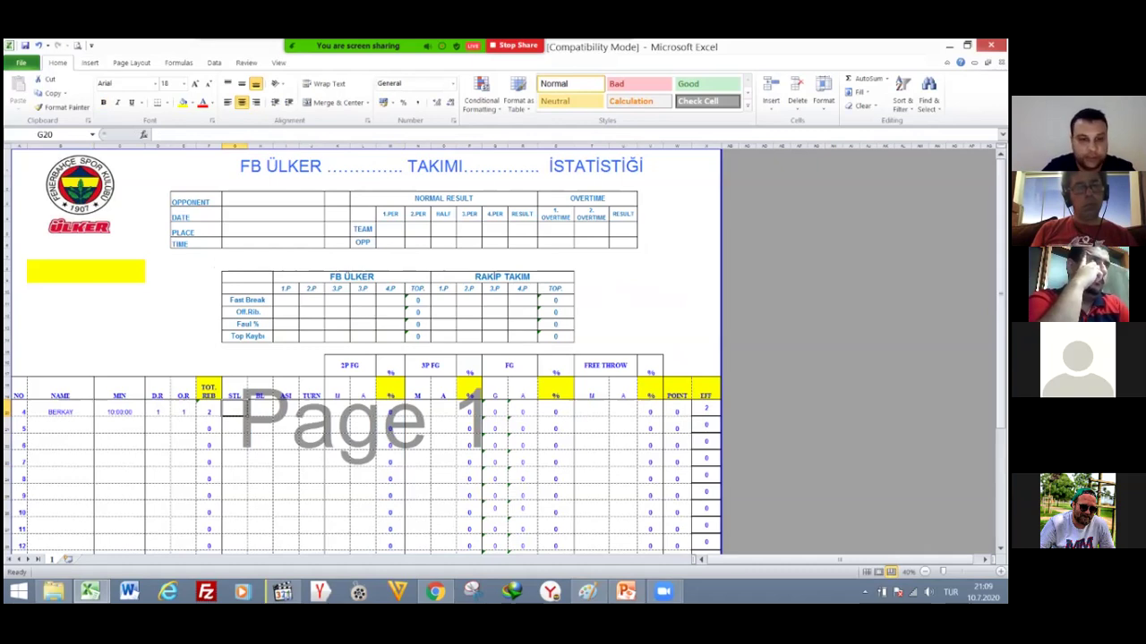
{"action": "type", "text": "1"}
{"action": "key", "text": "Right"}
{"action": "type", "text": "1"}
{"action": "key", "text": "Right"}
{"action": "key", "text": "Right"}
{"action": "type", "text": "1"}
{"action": "key", "text": "Right"}
{"action": "type", "text": "1"}
{"action": "key", "text": "Right"}
{"action": "type", "text": "2"}
{"action": "key", "text": "Right"}
{"action": "key", "text": "Right"}
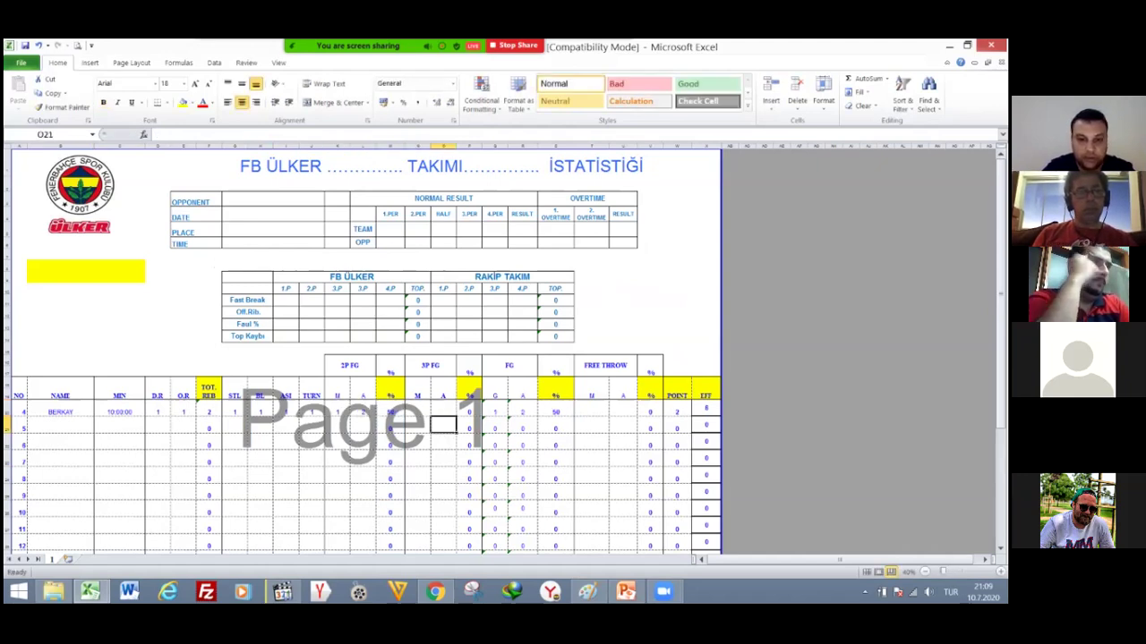
Enter 1 made and 2 attempted three-point shots in player number 4's row.
{"action": "type", "text": "1"}
{"action": "key", "text": "Right"}
{"action": "type", "text": "2"}
{"action": "key", "text": "Right"}
{"action": "key", "text": "Right"}
{"action": "key", "text": "Right"}
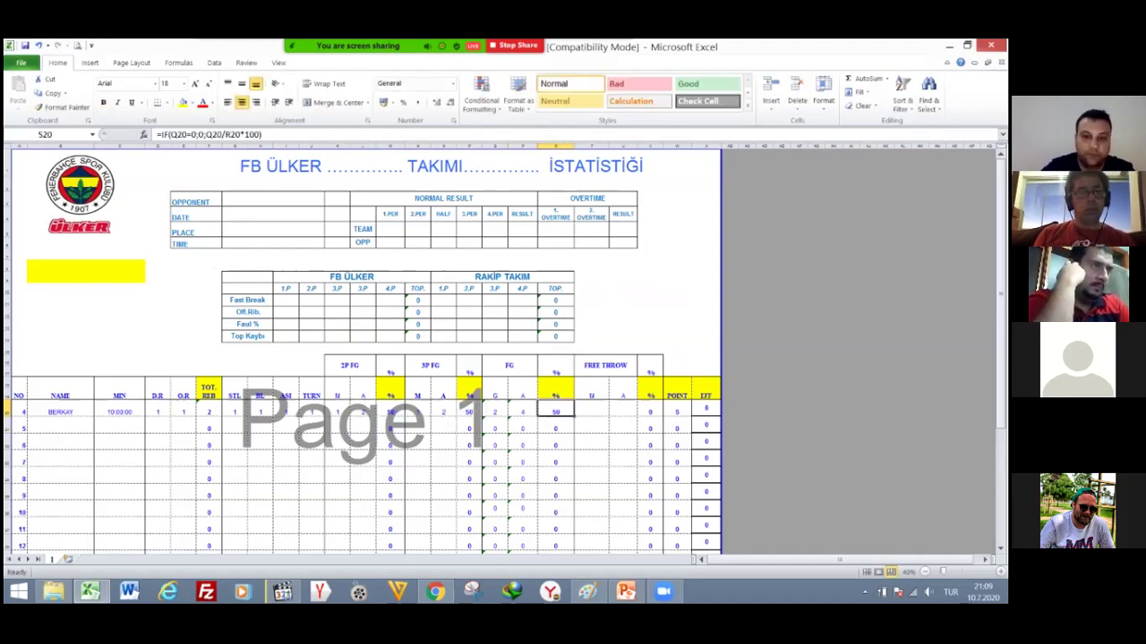
Point out the combined FG heading and cells, and inspect the formula for player number 4's made field goals.
{"action": "left_click", "coordinate": [508, 366]}
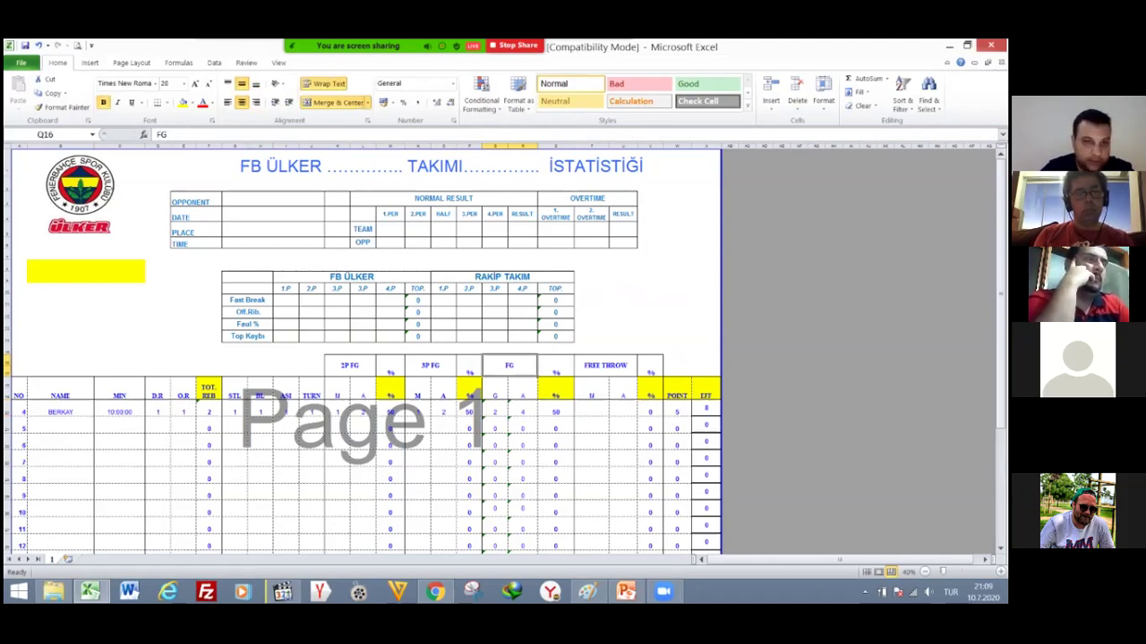
{"action": "left_click_drag", "start_coordinate": [495, 412], "coordinate": [523, 412]}
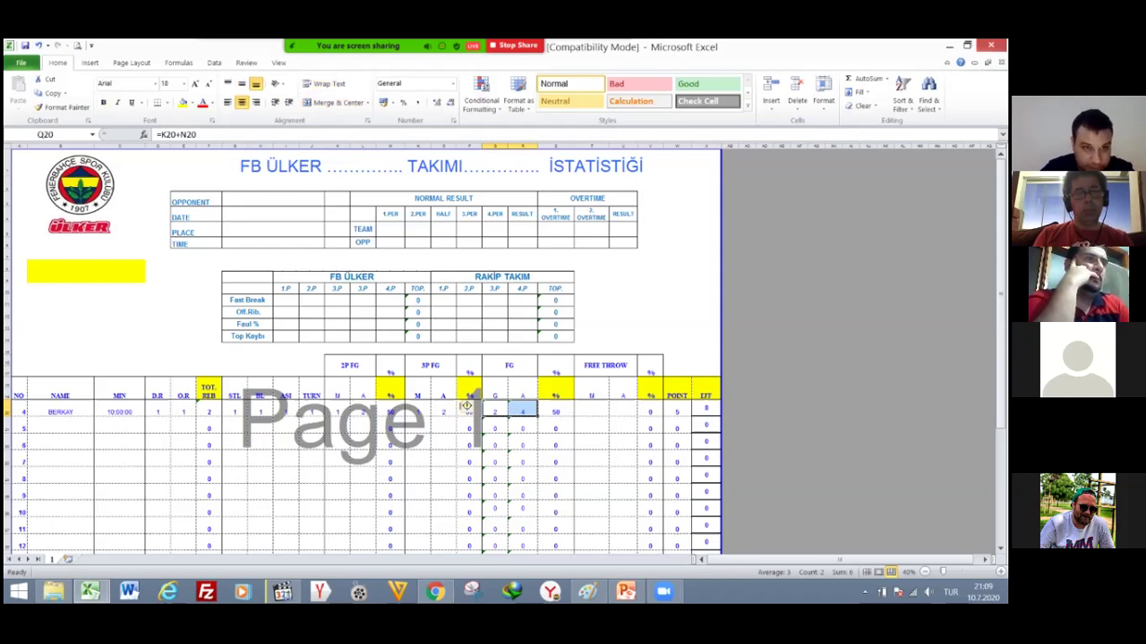
{"action": "double_click", "coordinate": [495, 411]}
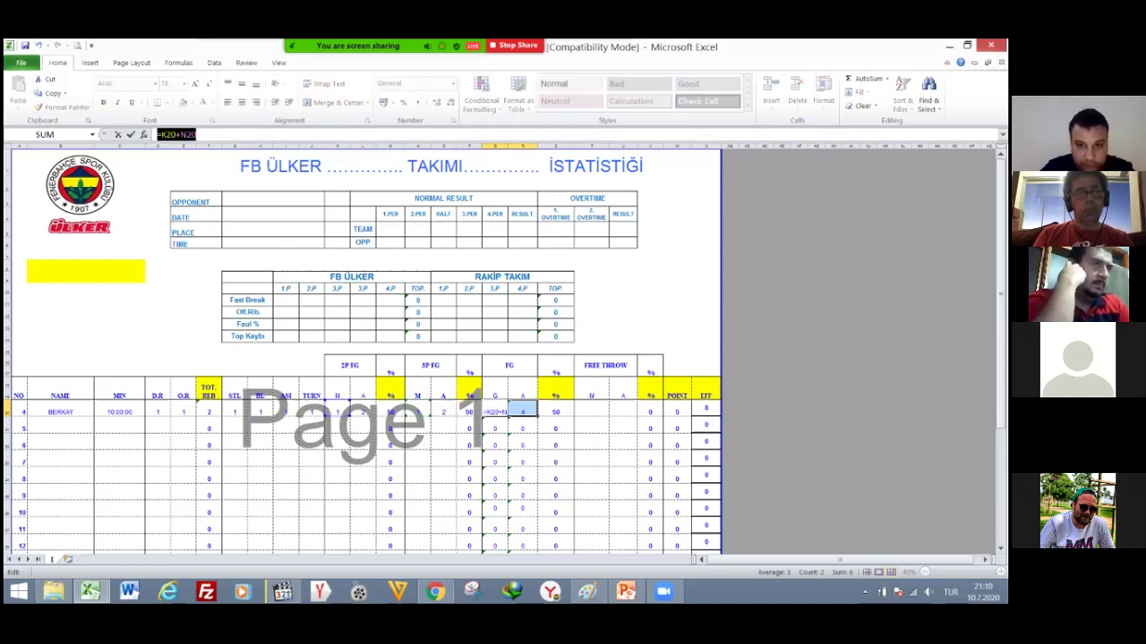
{"action": "key", "text": "Escape"}
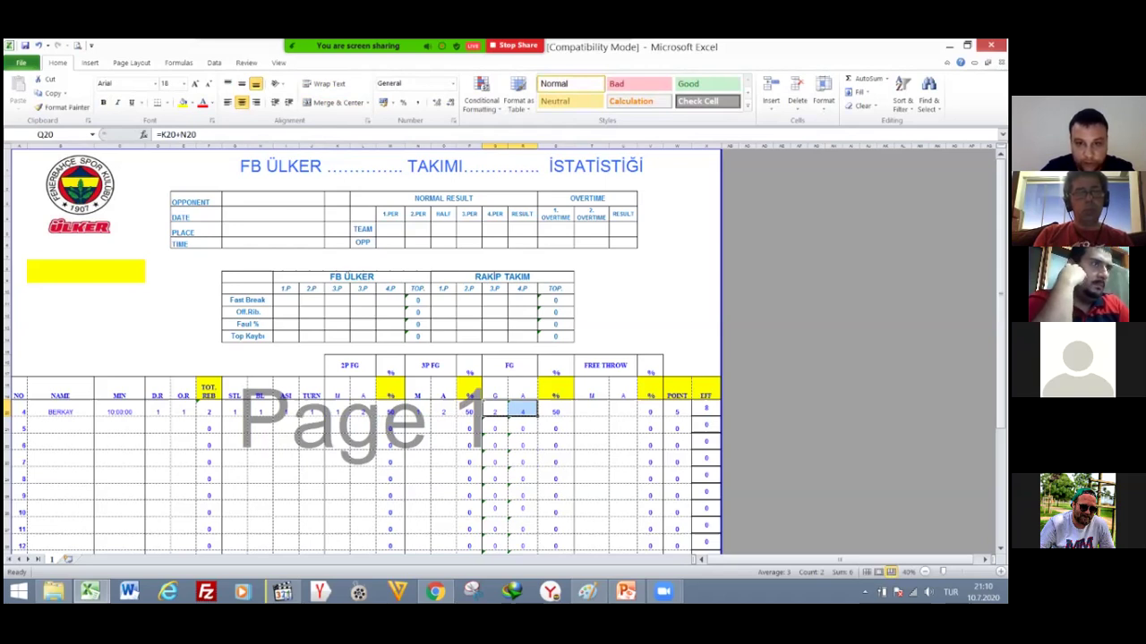
Enter 1 made and 1 attempted under FREE THROW for player number 4.
{"action": "left_click", "coordinate": [591, 409]}
{"action": "type", "text": "1"}
{"action": "key", "text": "Right"}
{"action": "type", "text": "1"}
{"action": "key", "text": "Return"}
{"action": "key", "text": "Up"}
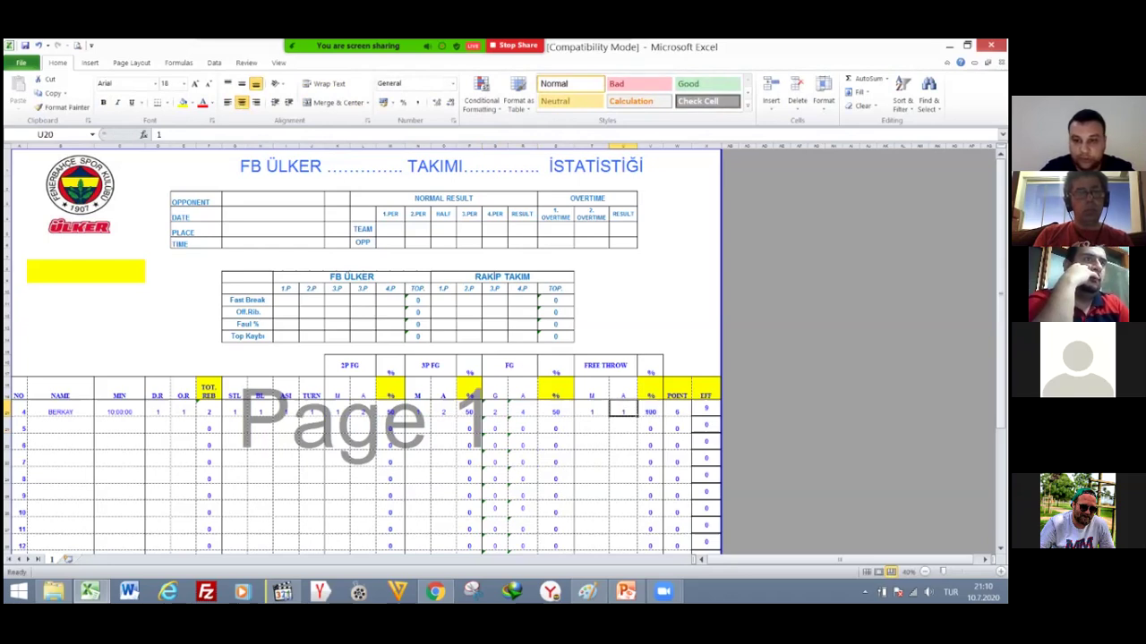
Inspect the POINT and EFF formulas in player number 4's row.
{"action": "left_click_drag", "start_coordinate": [676, 412], "coordinate": [706, 425]}
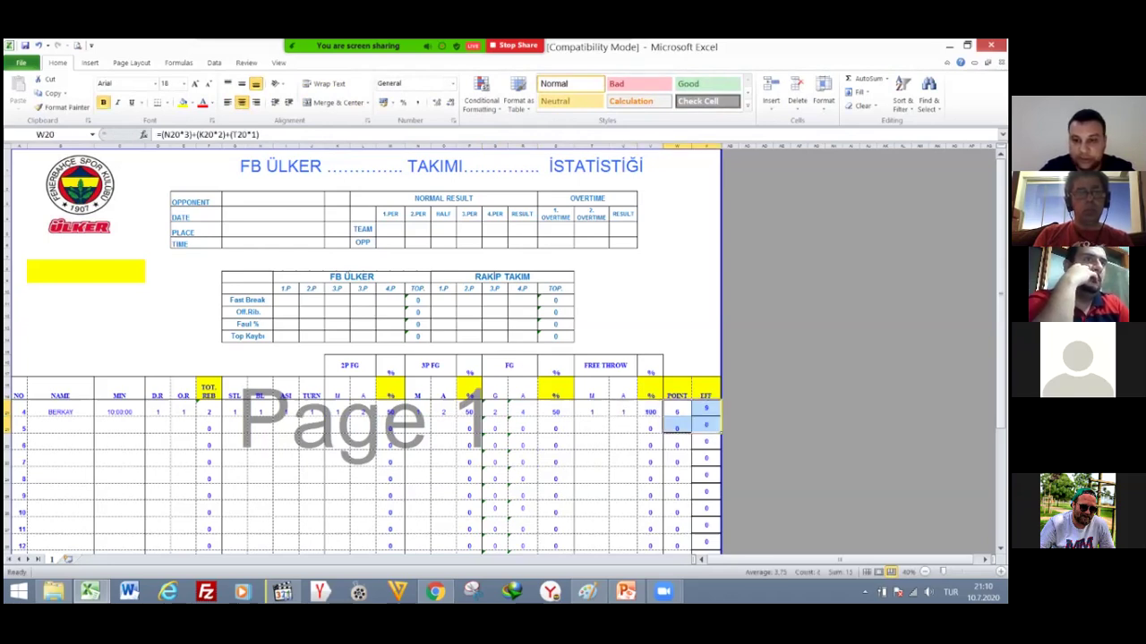
{"action": "left_click", "coordinate": [676, 412]}
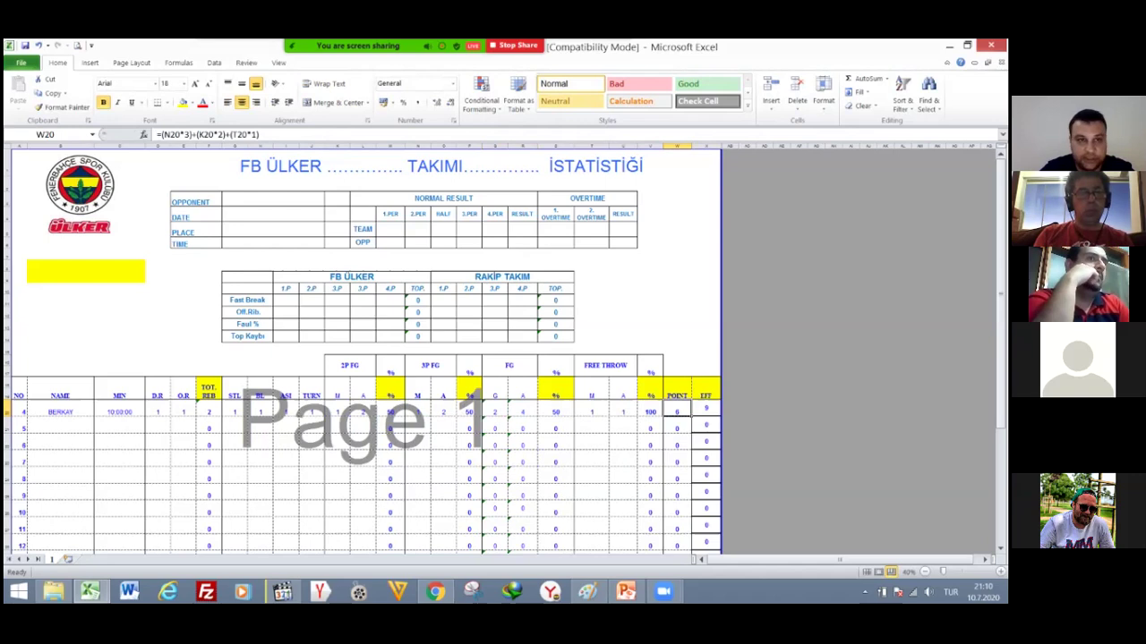
{"action": "left_click", "coordinate": [706, 410]}
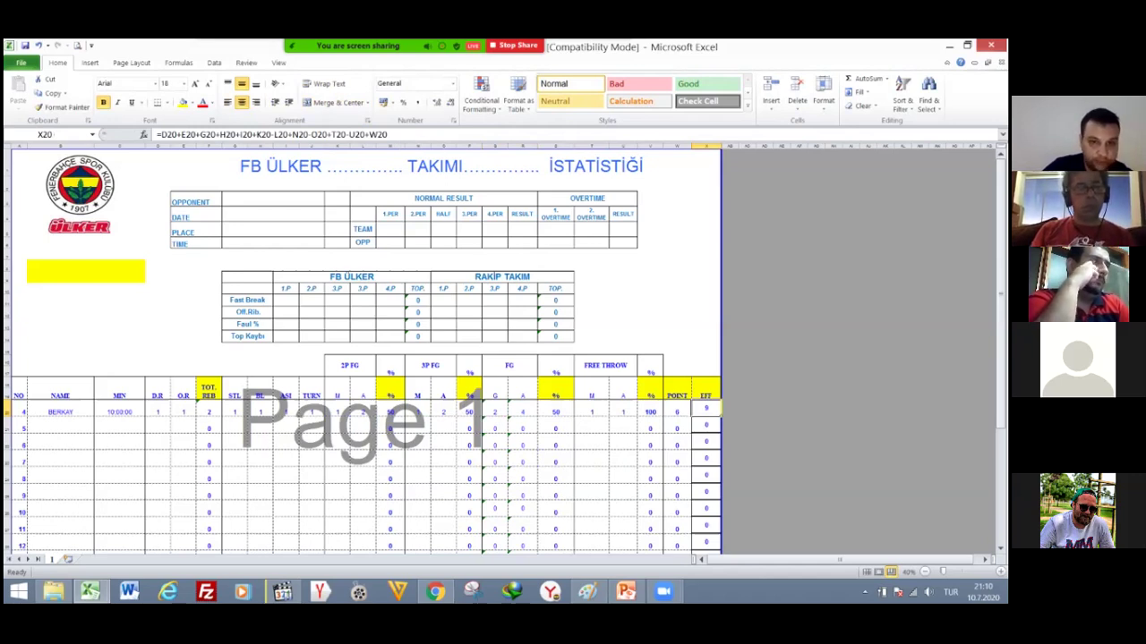
Point out the D.R to TURN columns and the 2P FG to EFF columns by selecting them with player number 4's row.
{"action": "left_click_drag", "start_coordinate": [339, 363], "coordinate": [712, 476]}
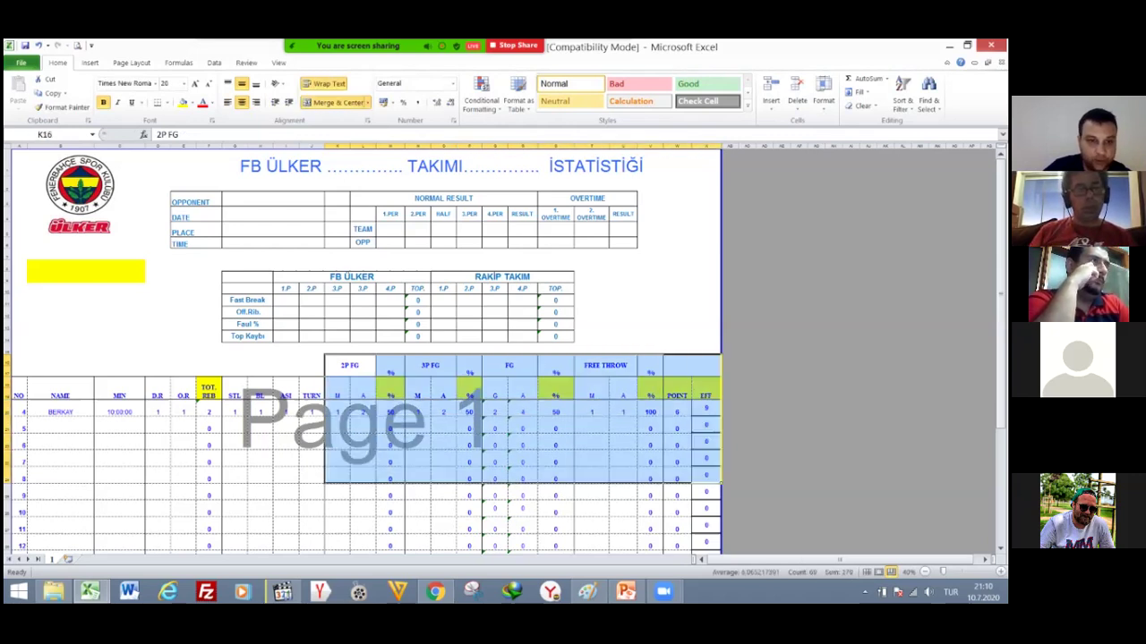
{"action": "left_click", "coordinate": [157, 388]}
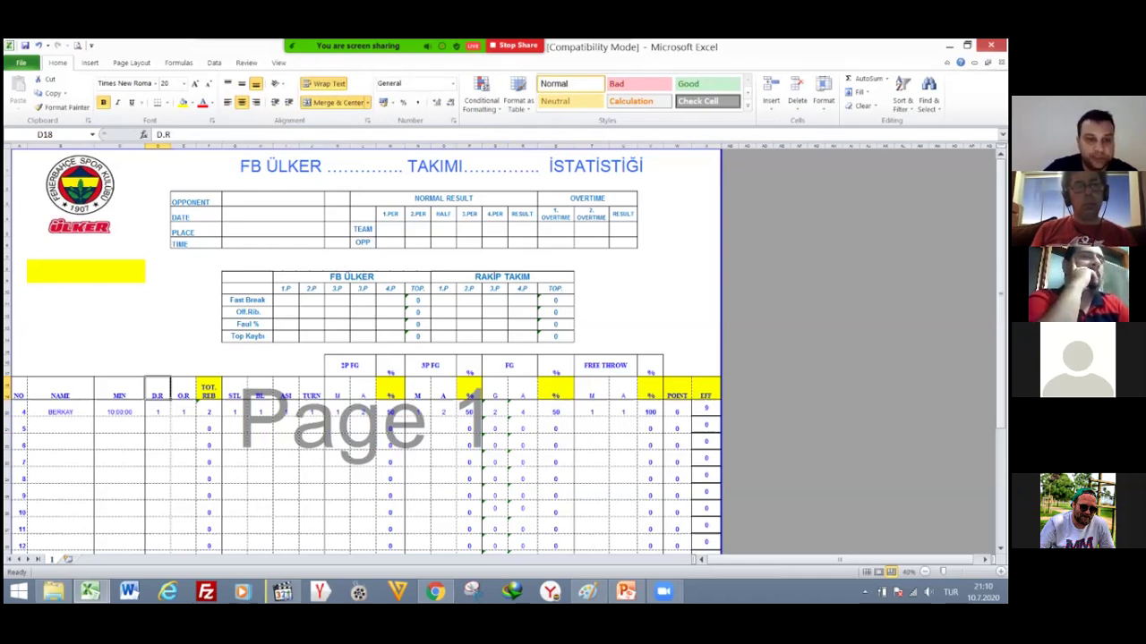
{"action": "left_click_drag", "start_coordinate": [157, 391], "coordinate": [310, 412]}
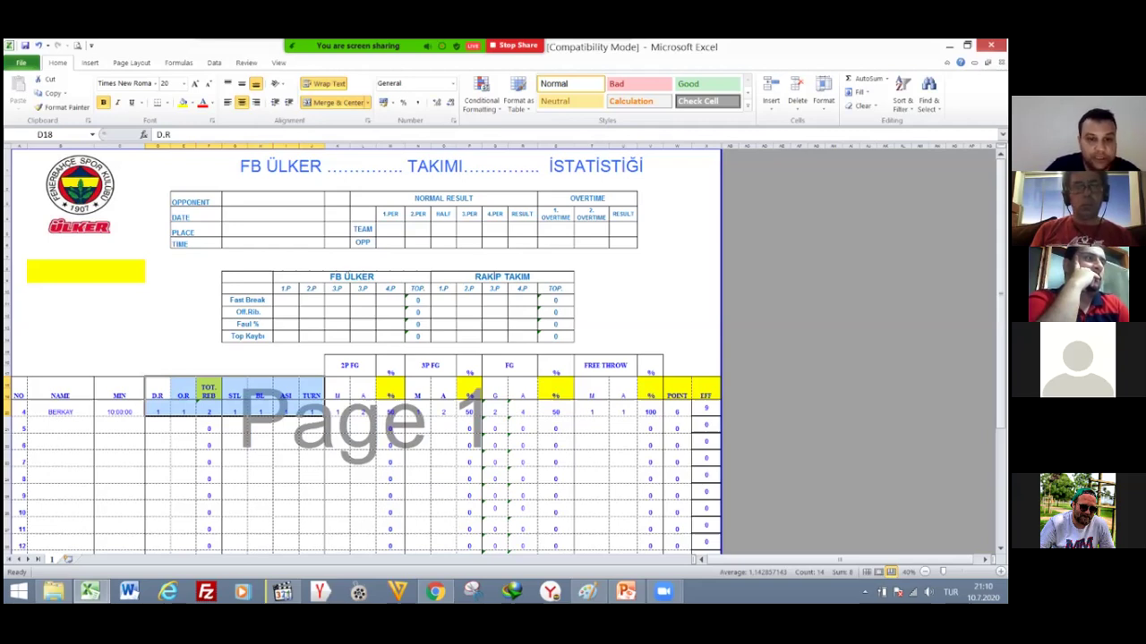
{"action": "left_click", "coordinate": [284, 412]}
{"action": "left_click", "coordinate": [310, 410]}
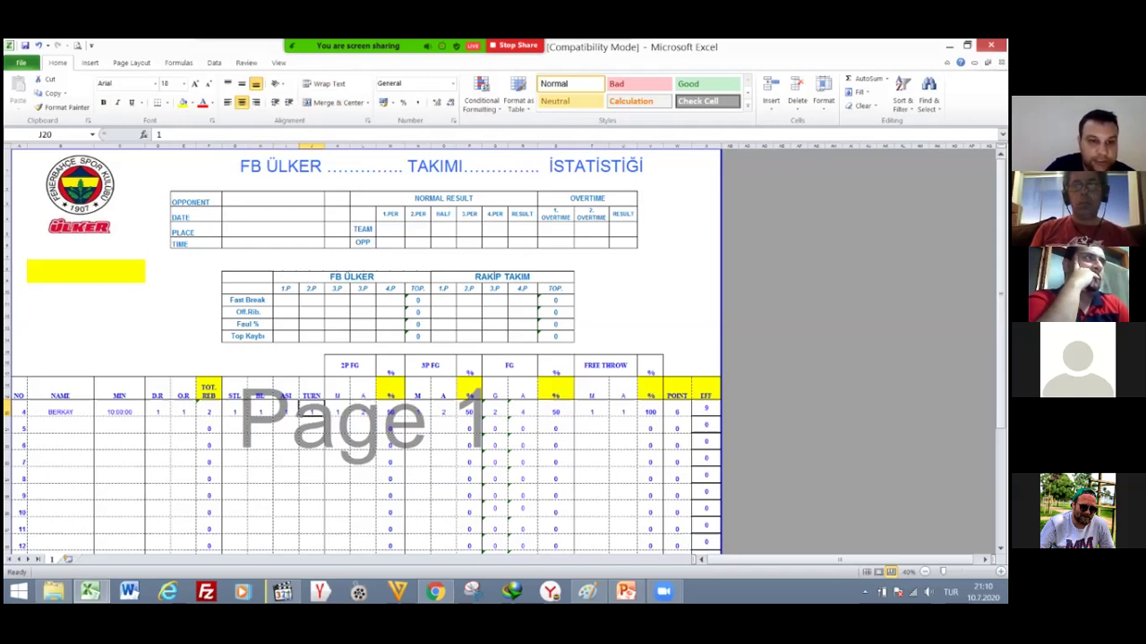
{"action": "left_click_drag", "start_coordinate": [158, 390], "coordinate": [318, 410]}
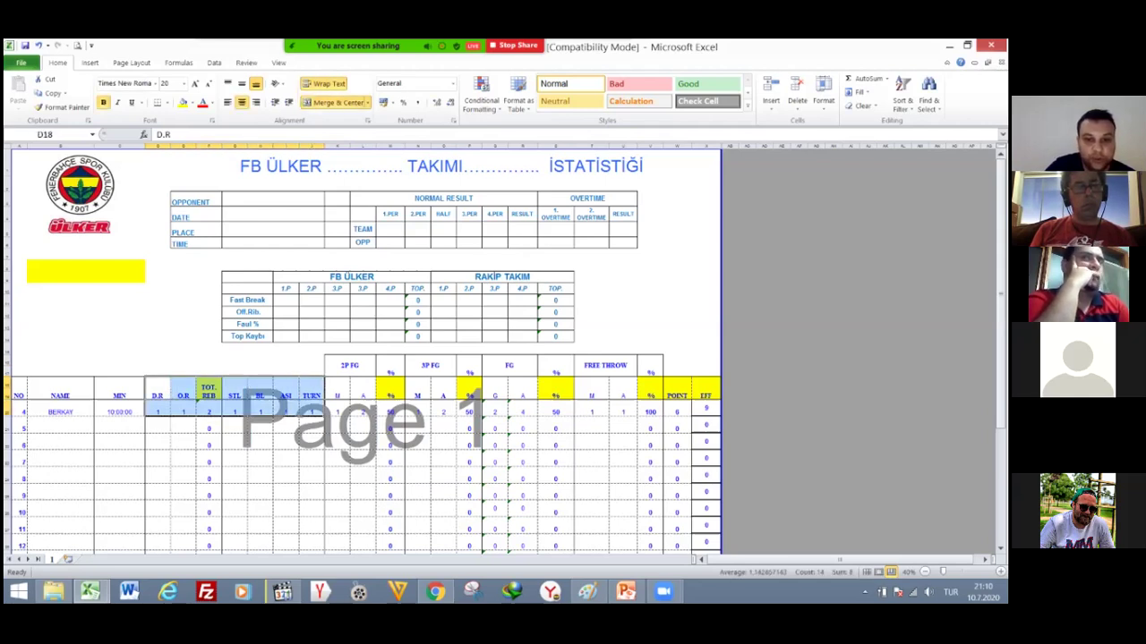
{"action": "left_click_drag", "start_coordinate": [349, 365], "coordinate": [712, 414]}
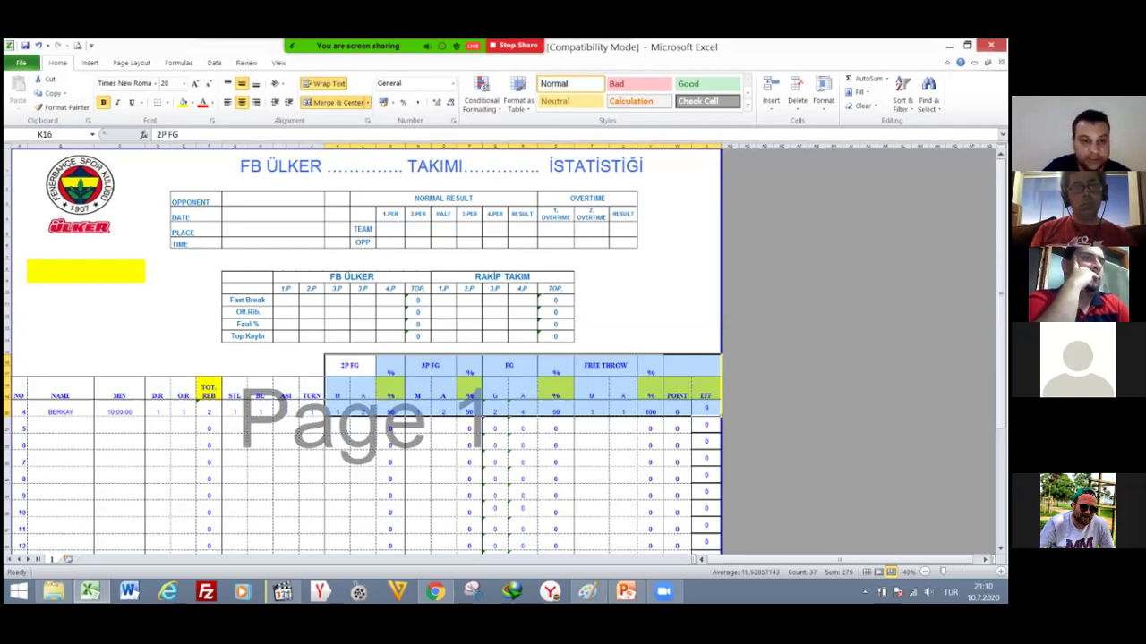
{"action": "left_click", "coordinate": [677, 337]}
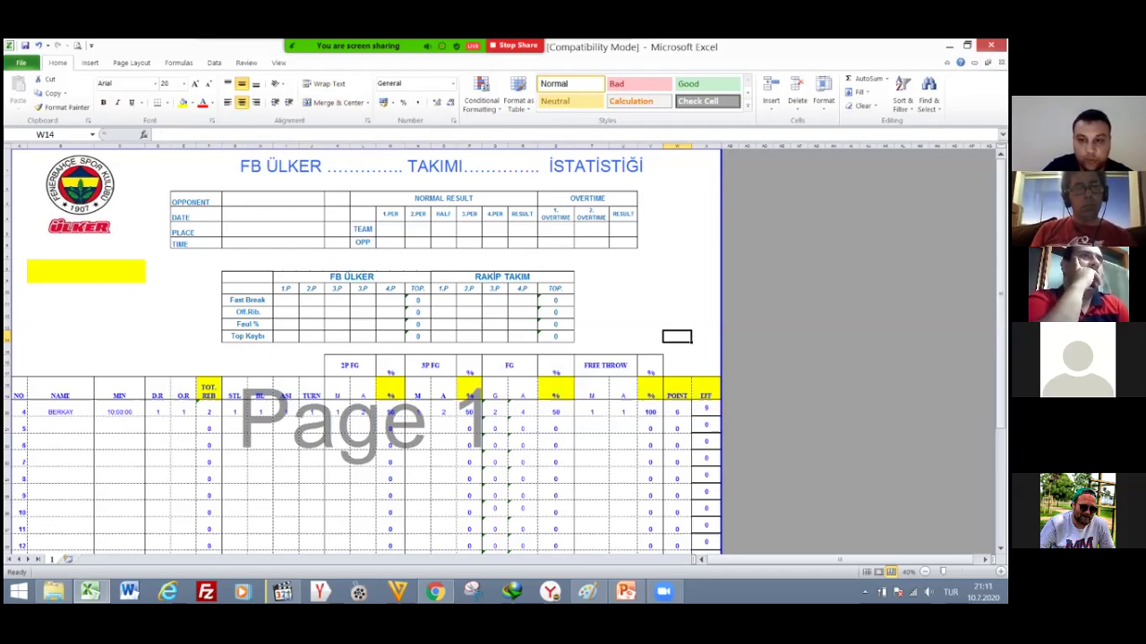
Examine player number 4's POINT and EFF cells alongside the rebound, 2P FG and 3P FG cells that feed the efficiency formula.
{"action": "left_click", "coordinate": [677, 412]}
{"action": "left_click", "coordinate": [705, 408]}
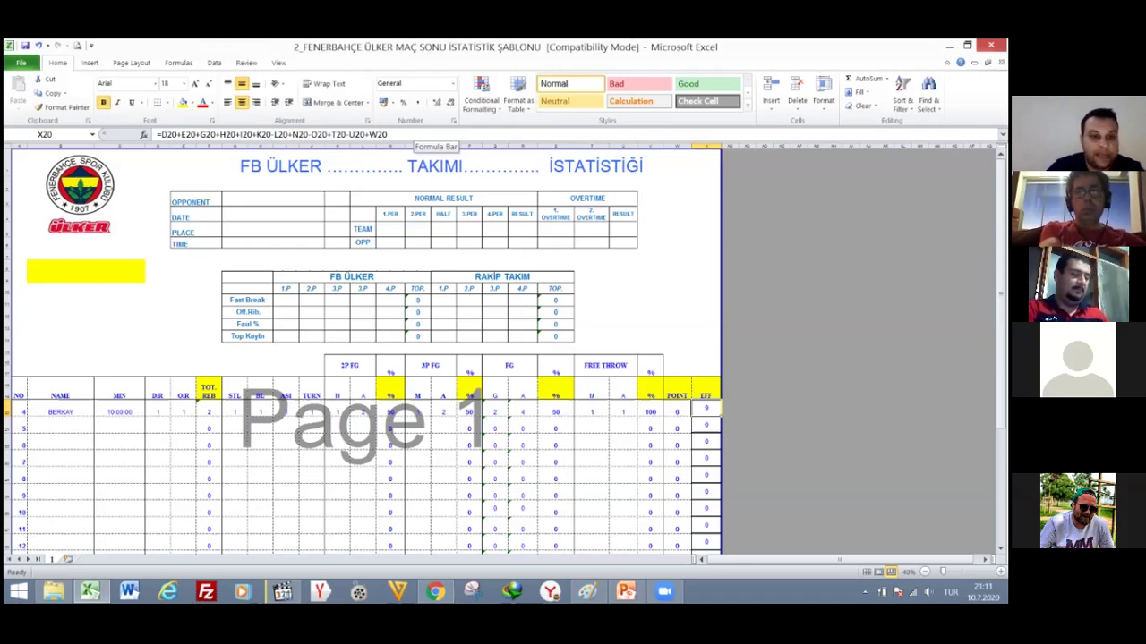
{"action": "left_click_drag", "start_coordinate": [158, 410], "coordinate": [184, 410]}
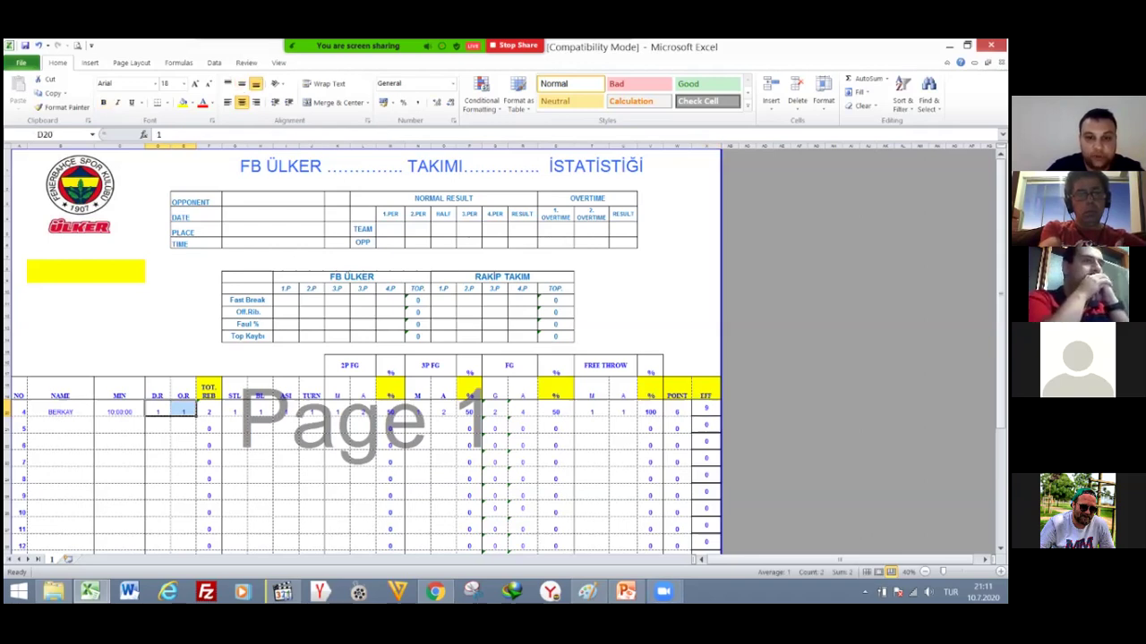
{"action": "left_click", "coordinate": [417, 411]}
{"action": "left_click", "coordinate": [337, 412]}
{"action": "left_click", "coordinate": [417, 411]}
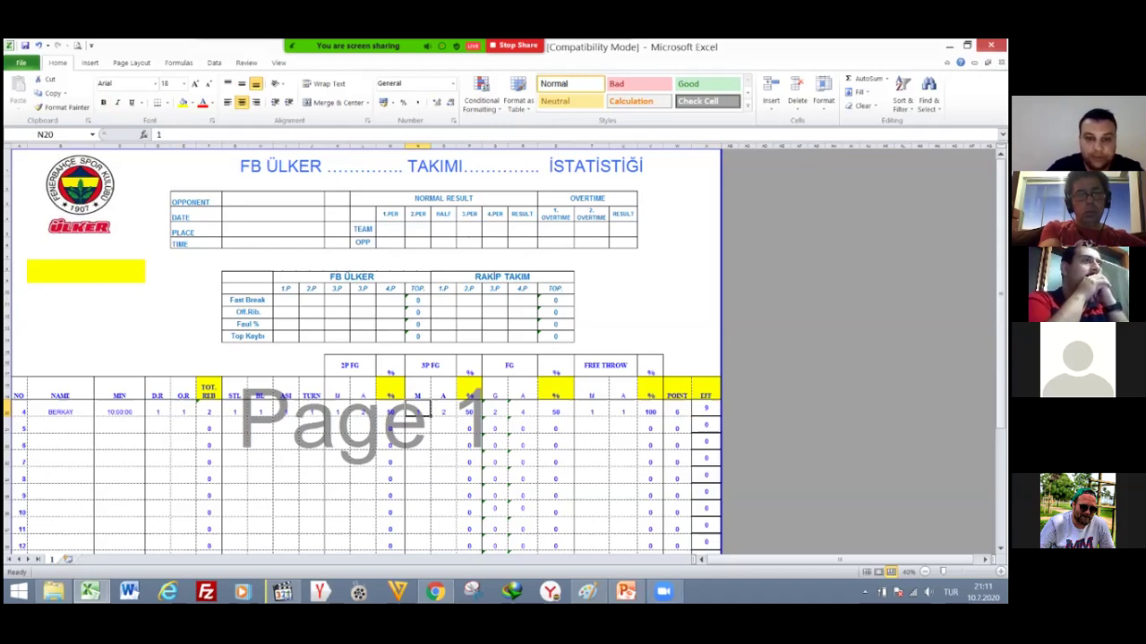
{"action": "left_click_drag", "start_coordinate": [428, 409], "coordinate": [445, 412]}
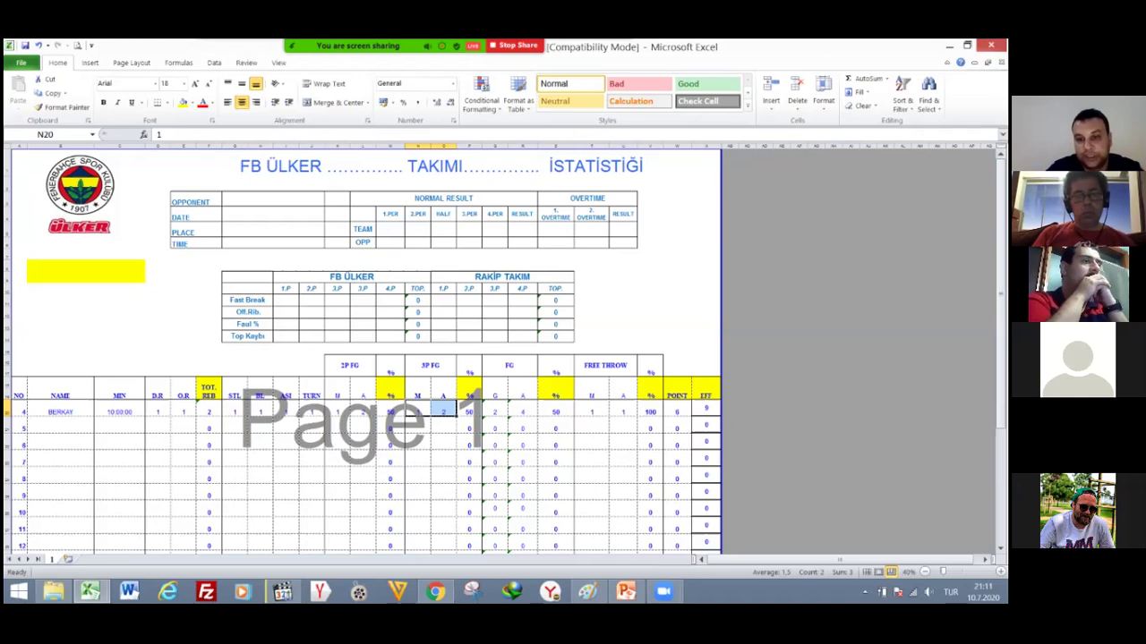
{"action": "left_click", "coordinate": [705, 408]}
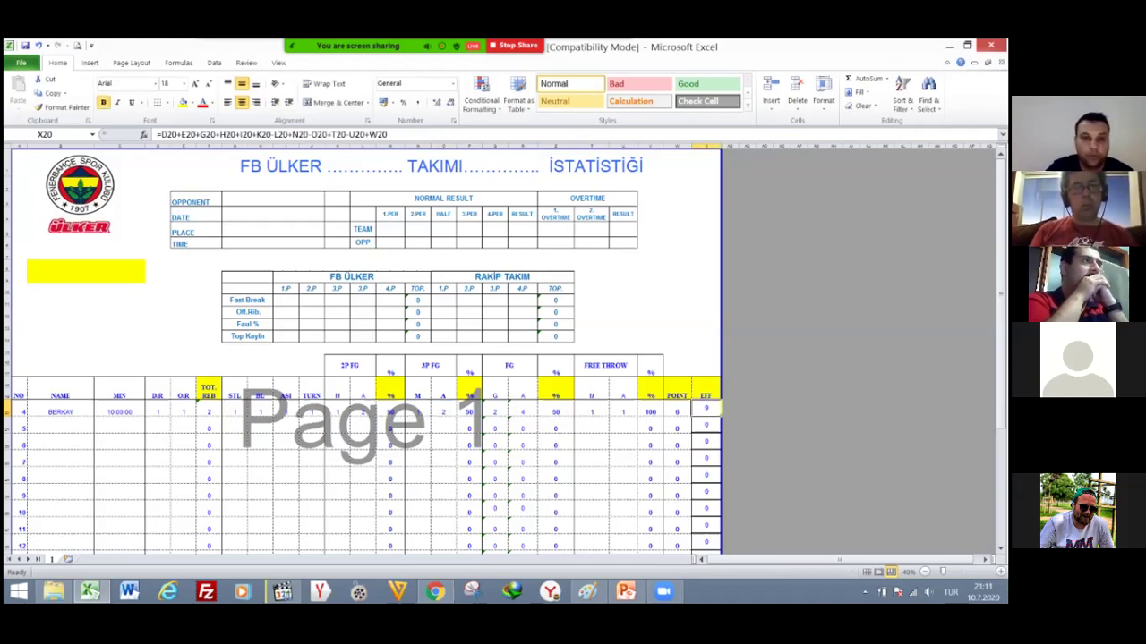
Highlight the full EFF formula for player number 4 to explain it, leaving the cell unedited.
{"action": "left_click_drag", "start_coordinate": [387, 135], "coordinate": [161, 134]}
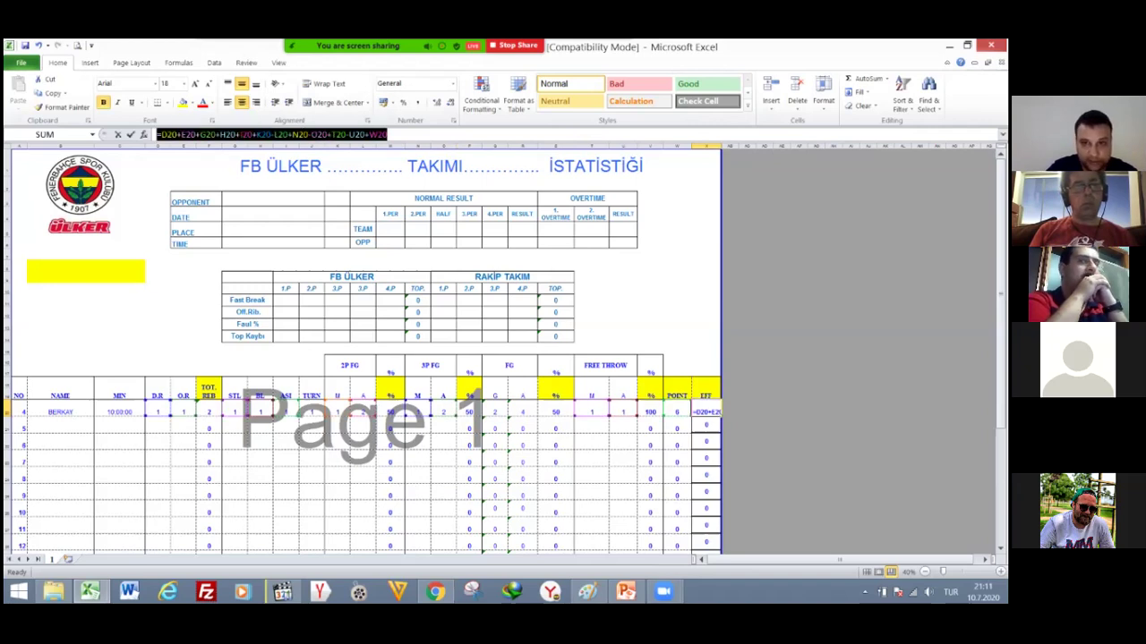
{"action": "left_click", "coordinate": [591, 276]}
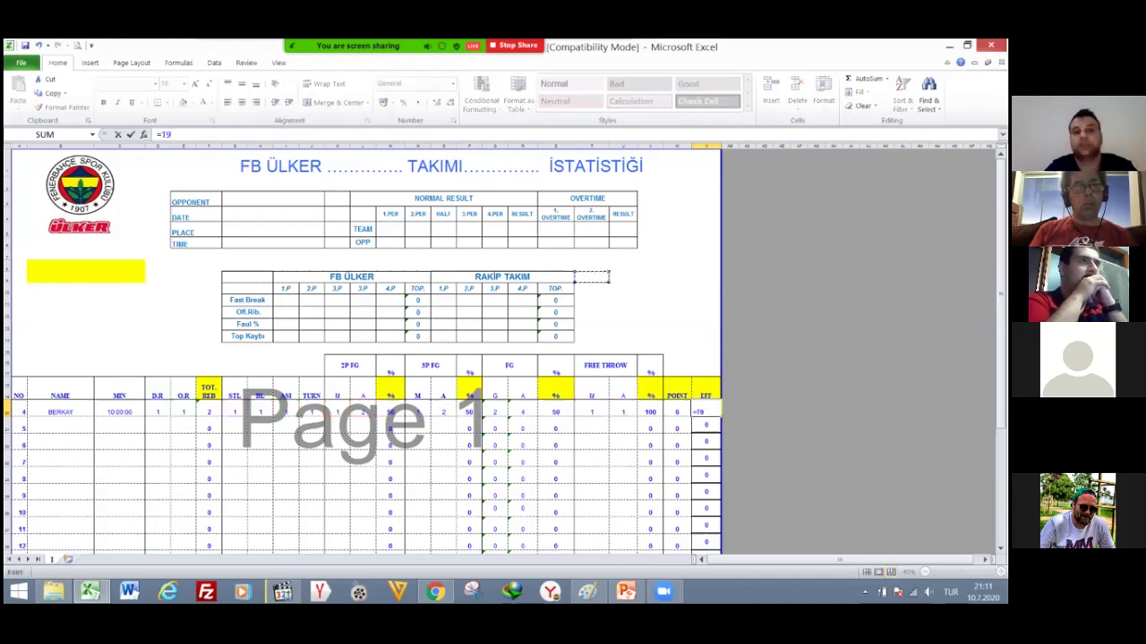
{"action": "key", "text": "Escape"}
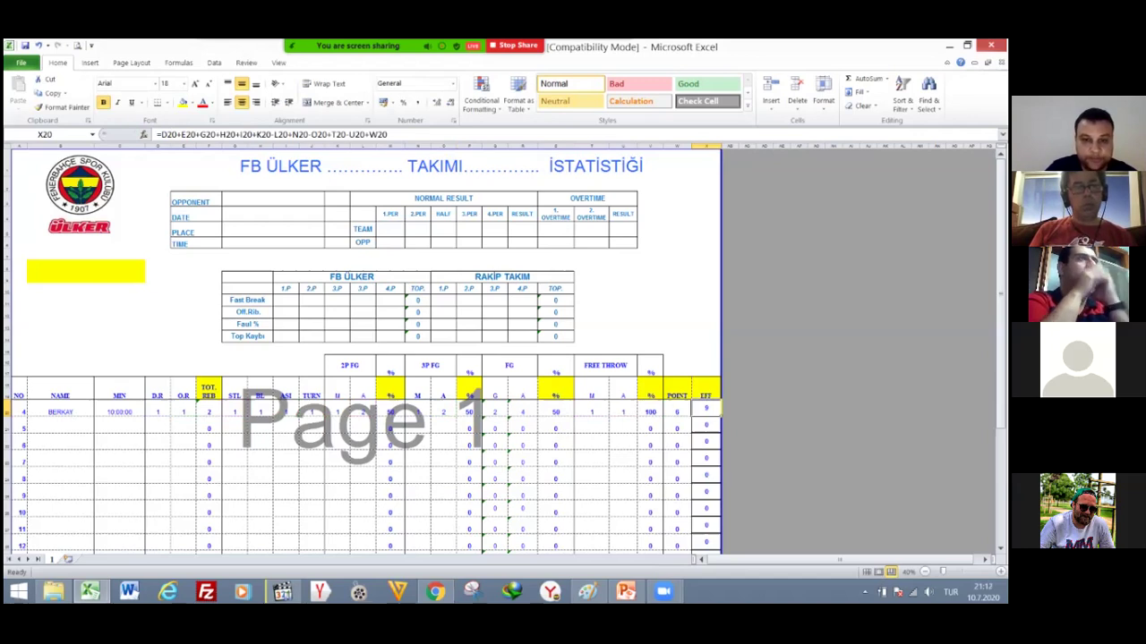
Point out player number 4's whole row from NAME to EFF and look over the player rows beneath it.
{"action": "left_click_drag", "start_coordinate": [41, 412], "coordinate": [716, 411]}
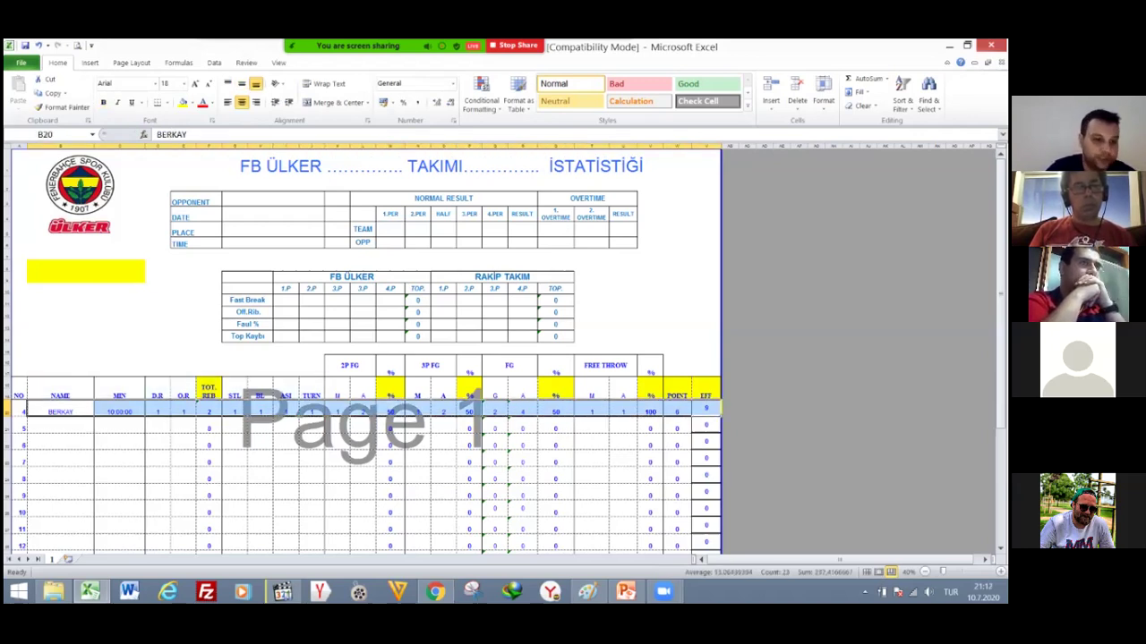
{"action": "scroll", "coordinate": [358, 358], "scroll_direction": "down", "scroll_amount": 4}
{"action": "scroll", "coordinate": [358, 358], "scroll_direction": "up", "scroll_amount": 2}
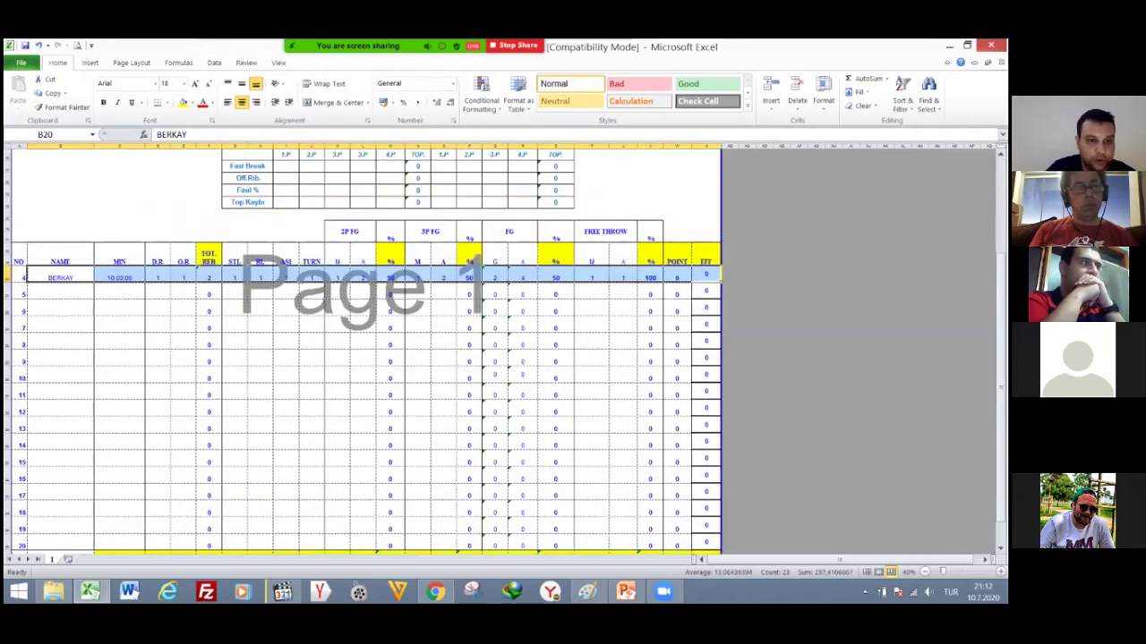
{"action": "scroll", "coordinate": [358, 358], "scroll_direction": "down", "scroll_amount": 1}
{"action": "scroll", "coordinate": [358, 358], "scroll_direction": "up", "scroll_amount": 3}
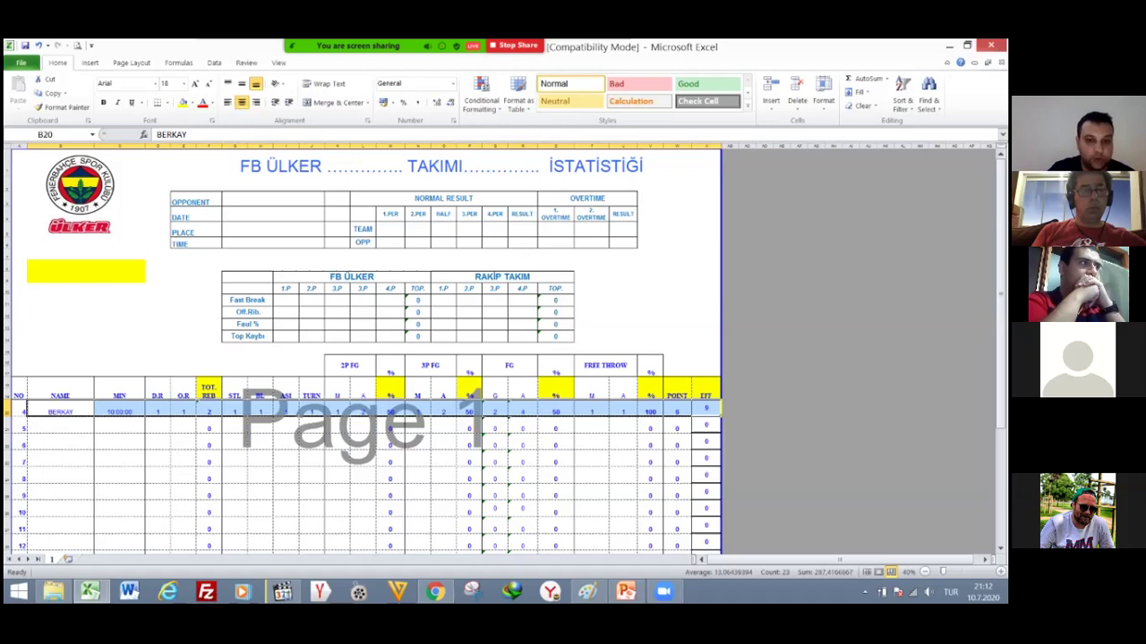
Switch to the BİREYSEL TOPLAM workbook and examine player sheet 4's personal details, NOTES and FOTO areas.
{"action": "mouse_move", "coordinate": [89, 592]}
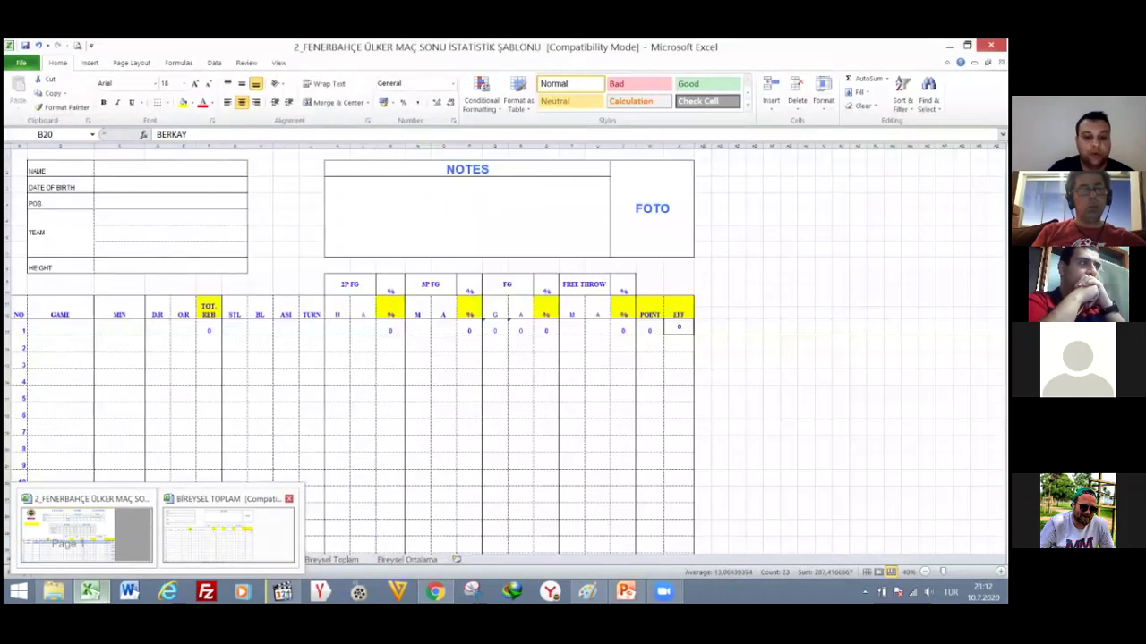
{"action": "left_click", "coordinate": [229, 532]}
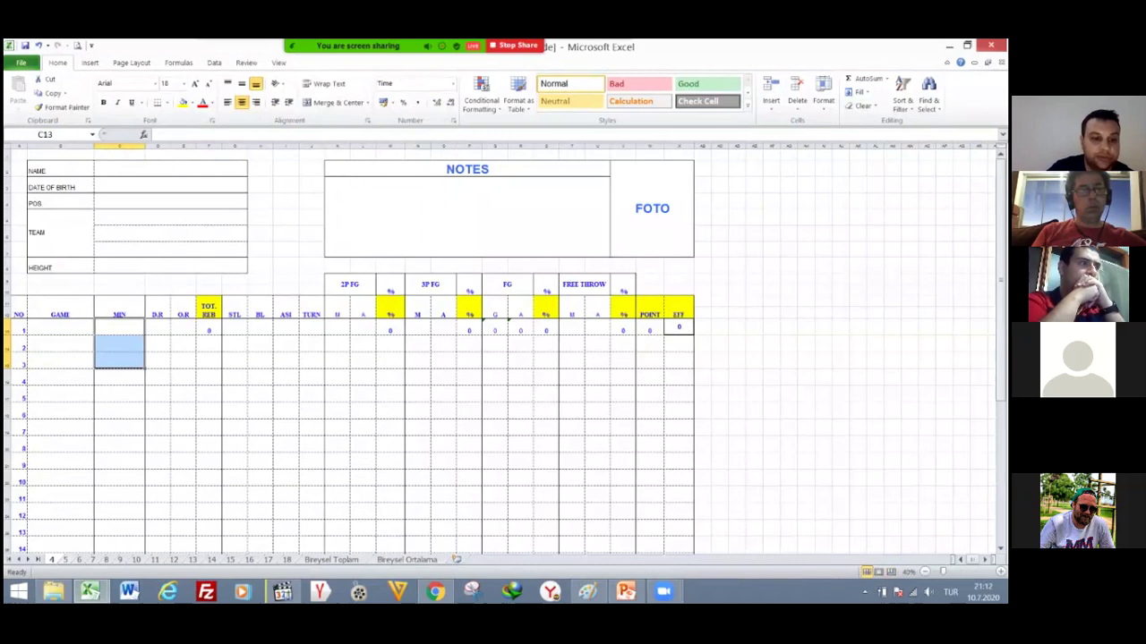
{"action": "left_click", "coordinate": [65, 560]}
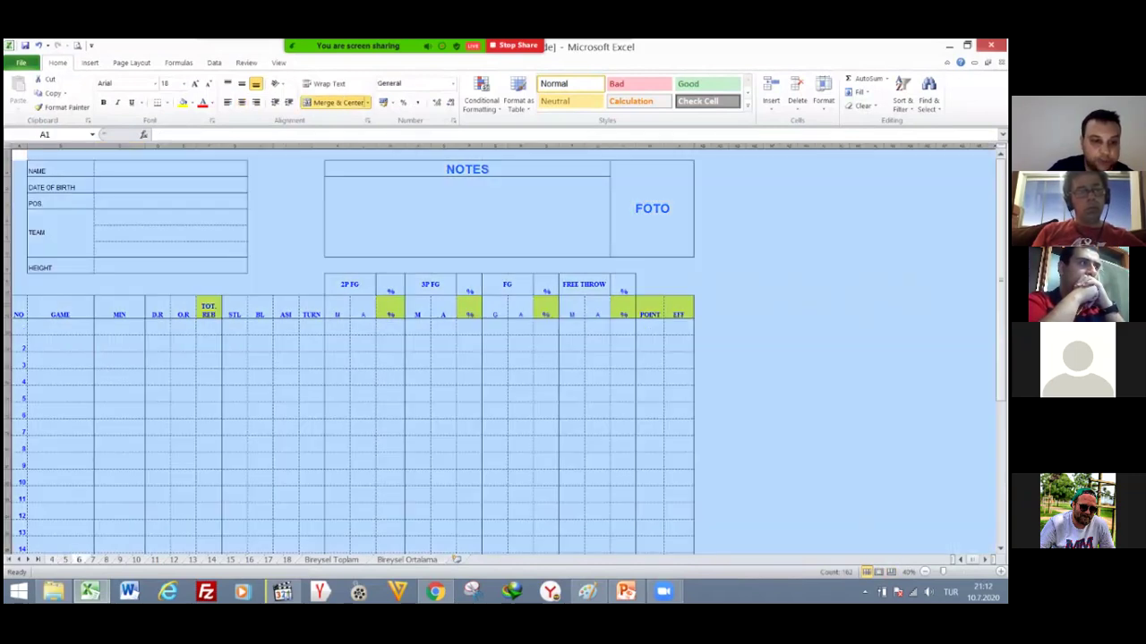
{"action": "key", "text": "ctrl+Page_Up"}
{"action": "left_click_drag", "start_coordinate": [170, 168], "coordinate": [170, 267]}
{"action": "left_click", "coordinate": [466, 216]}
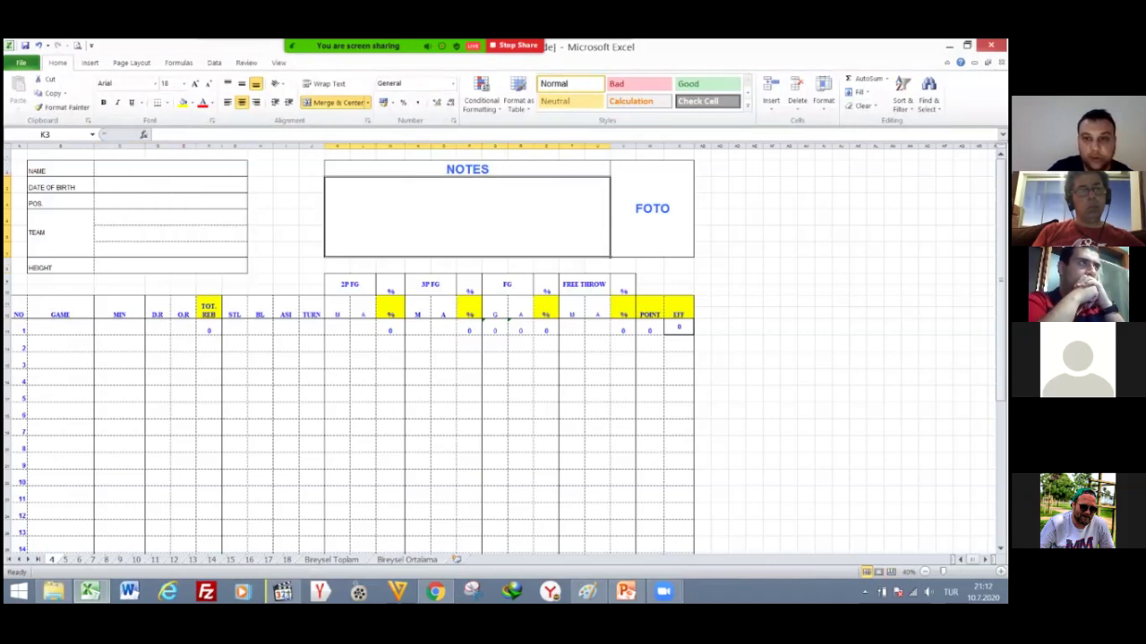
{"action": "left_click", "coordinate": [652, 207]}
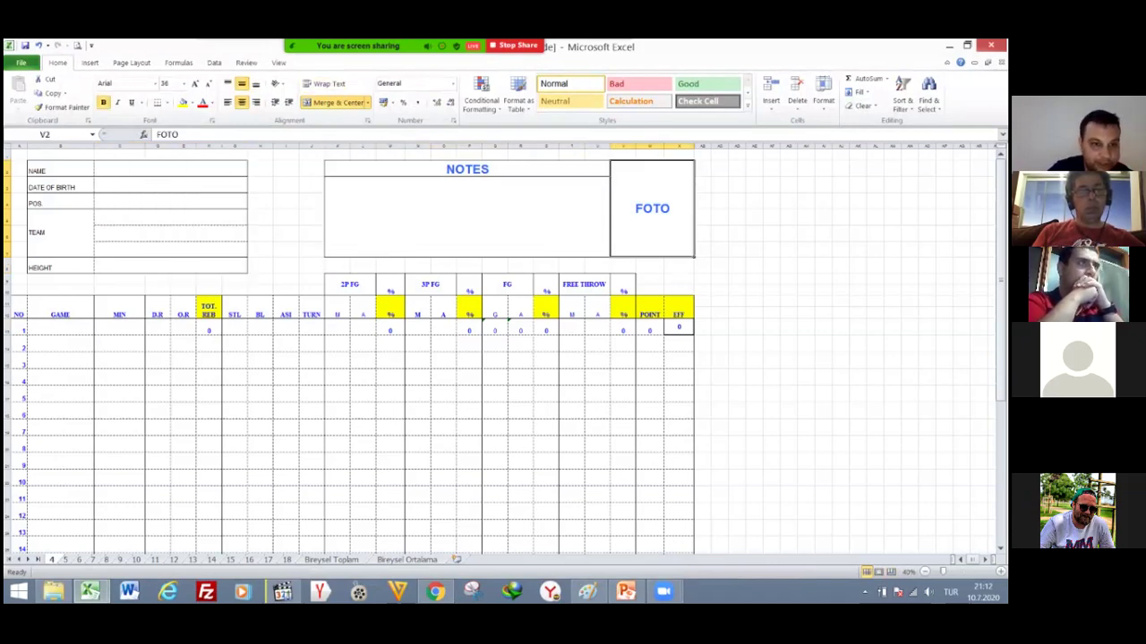
Enter EFES as game number 1 on player sheet 4 of the BİREYSEL TOPLAM workbook.
{"action": "mouse_move", "coordinate": [90, 592]}
{"action": "left_click", "coordinate": [87, 531]}
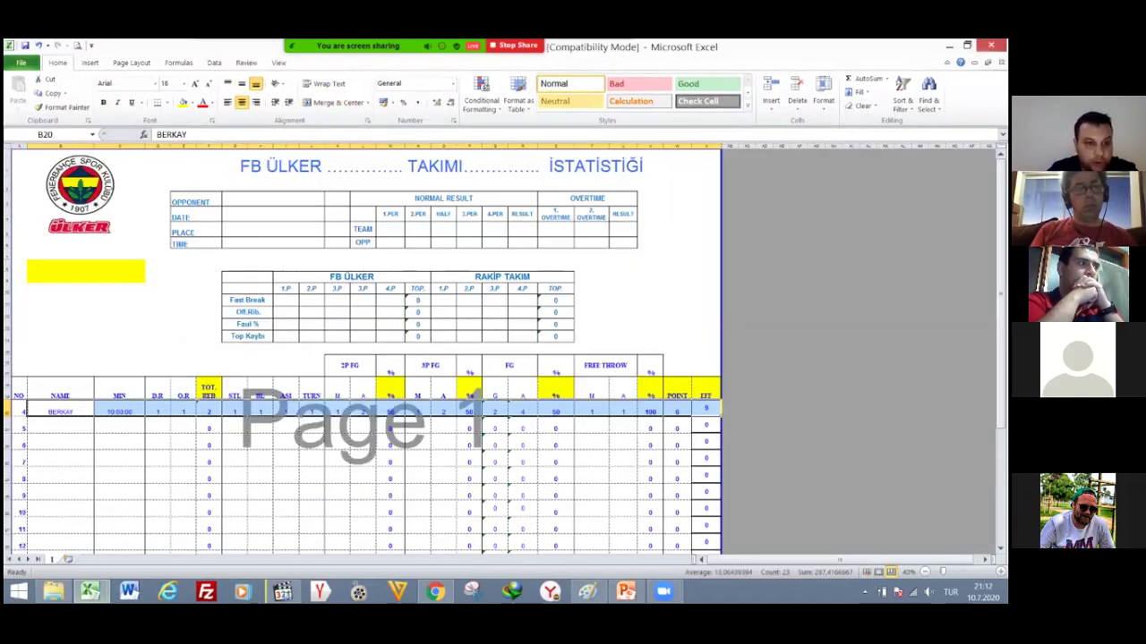
{"action": "key", "text": "ctrl+Tab"}
{"action": "key", "text": "ctrl+Tab"}
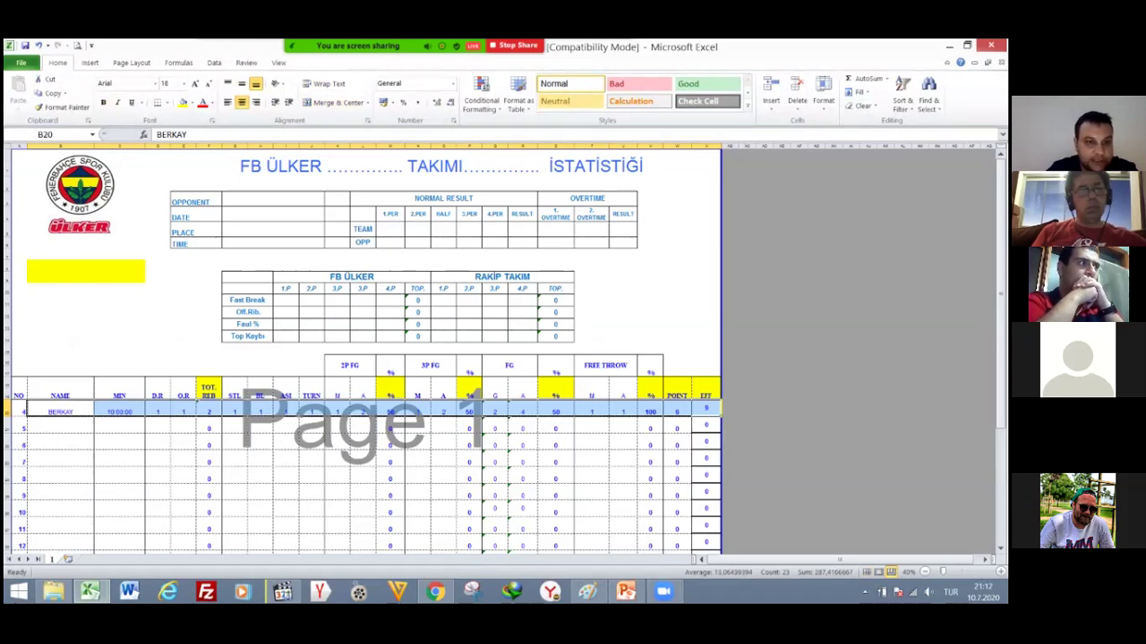
{"action": "key", "text": "alt+Tab"}
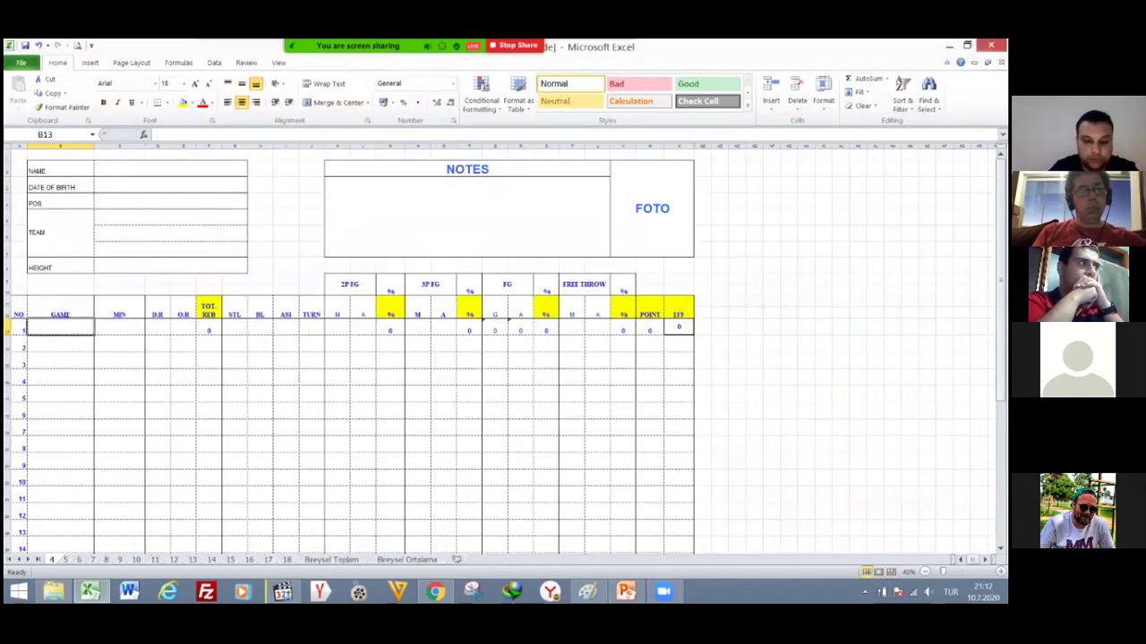
{"action": "type", "text": "XXXX"}
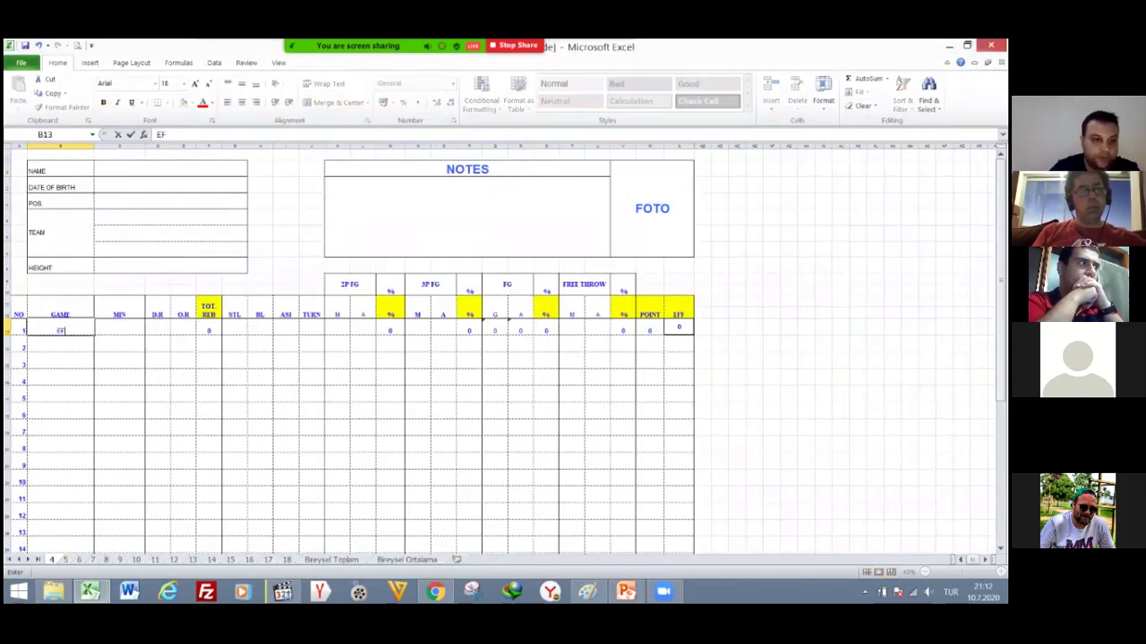
{"action": "key", "text": "Return"}
Copy player number 4's MIN to EFF figures from the match statistics template into the EFES row of sheet 4.
{"action": "key", "text": "alt+Tab"}
{"action": "left_click_drag", "start_coordinate": [119, 409], "coordinate": [706, 409]}
{"action": "key", "text": "ctrl+c"}
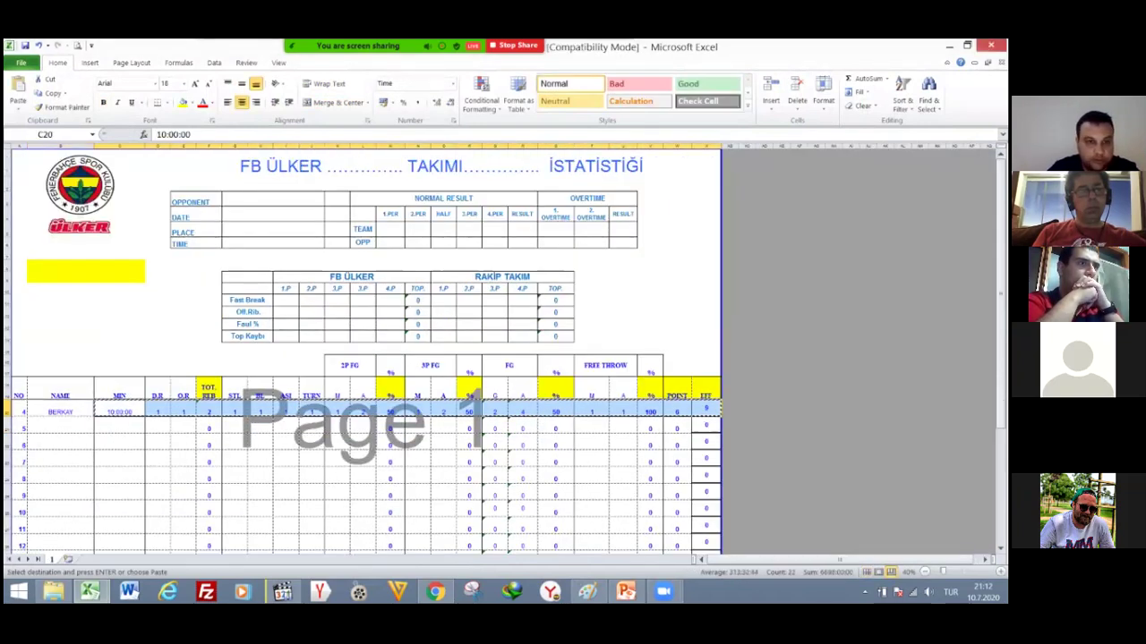
{"action": "key", "text": "alt+Tab"}
{"action": "left_click", "coordinate": [119, 328]}
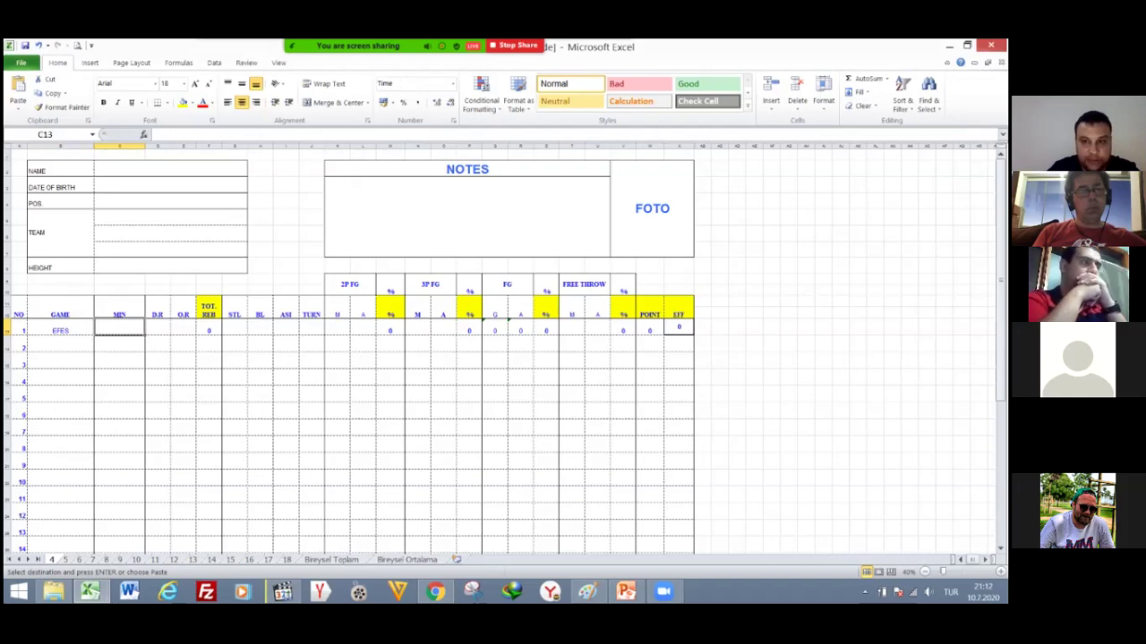
{"action": "key", "text": "ctrl+v"}
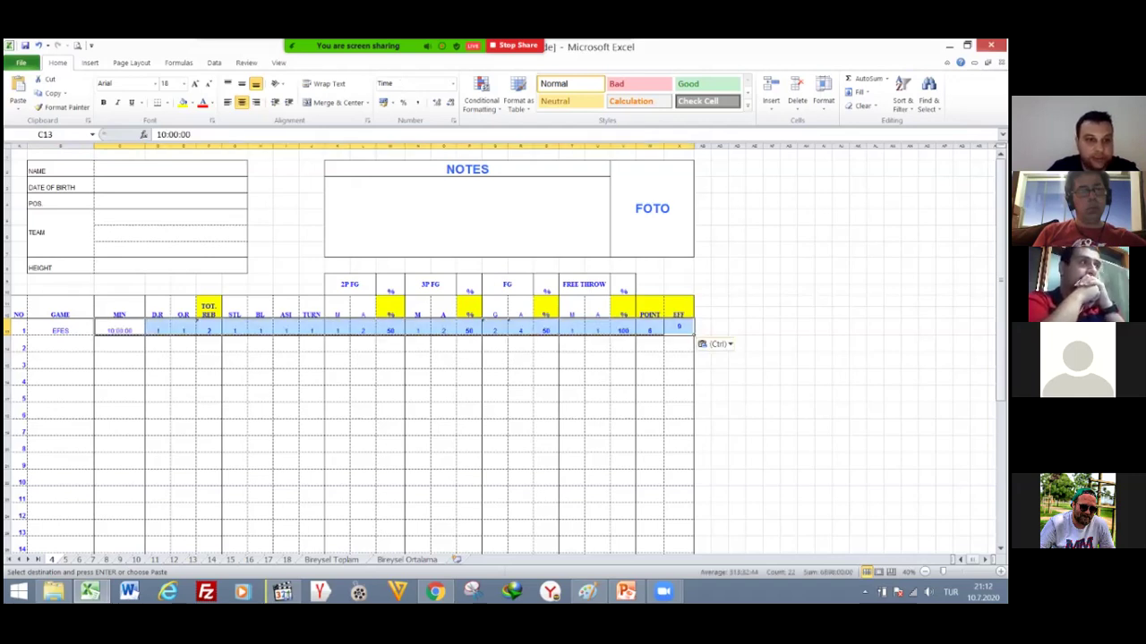
Examine the TOTAL and AVERAGE rows of player sheet 4 alongside the EFES game row that feeds them.
{"action": "scroll", "coordinate": [505, 349], "scroll_direction": "down", "scroll_amount": 4}
{"action": "scroll", "coordinate": [505, 349], "scroll_direction": "up", "scroll_amount": 4}
{"action": "scroll", "coordinate": [504, 349], "scroll_direction": "down", "scroll_amount": 7}
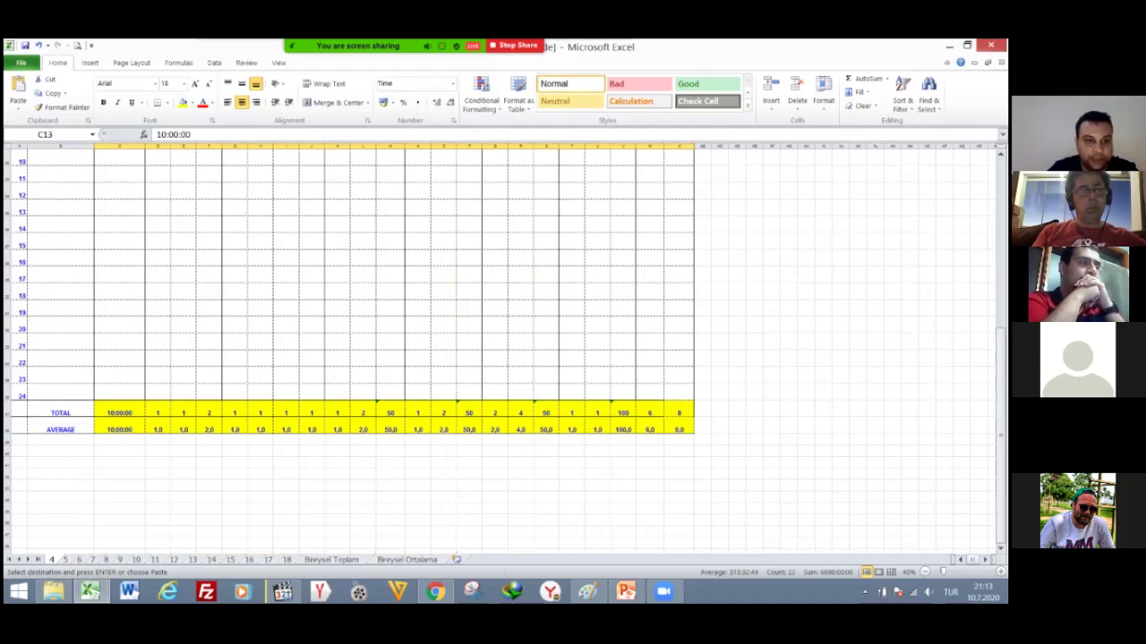
{"action": "scroll", "coordinate": [358, 349], "scroll_direction": "up", "scroll_amount": 5}
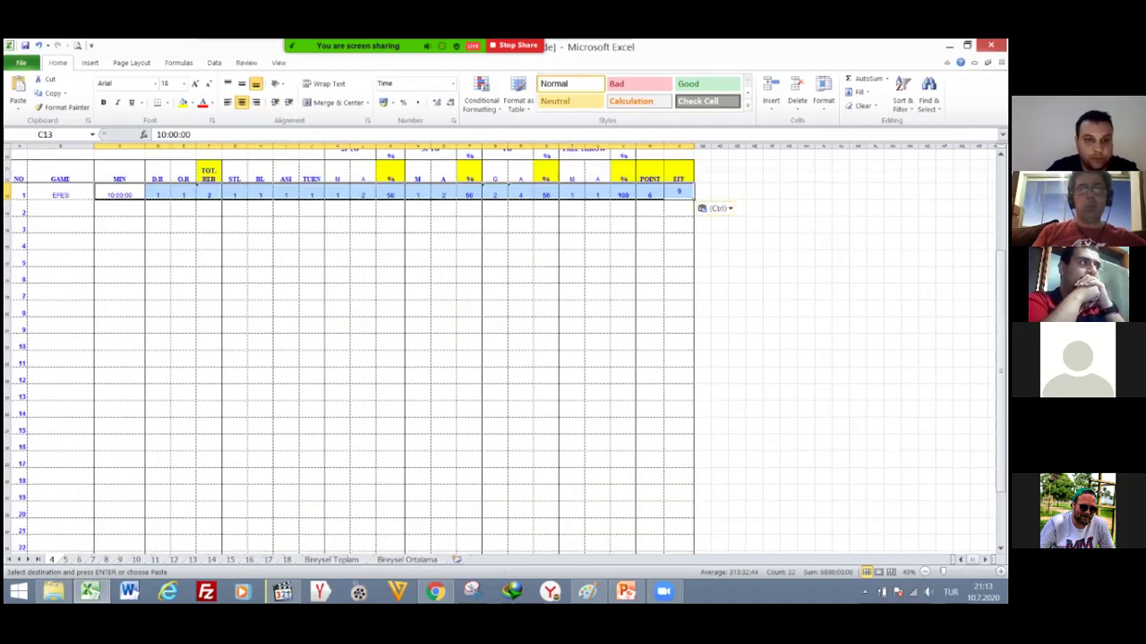
{"action": "scroll", "coordinate": [358, 349], "scroll_direction": "up", "scroll_amount": 3}
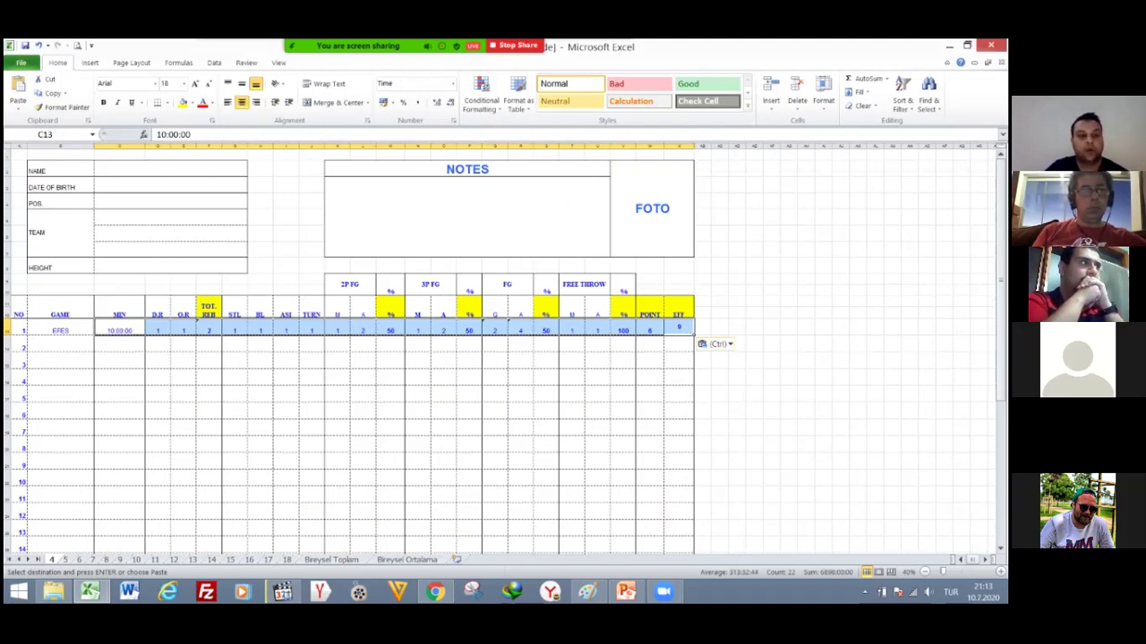
{"action": "left_click", "coordinate": [59, 394]}
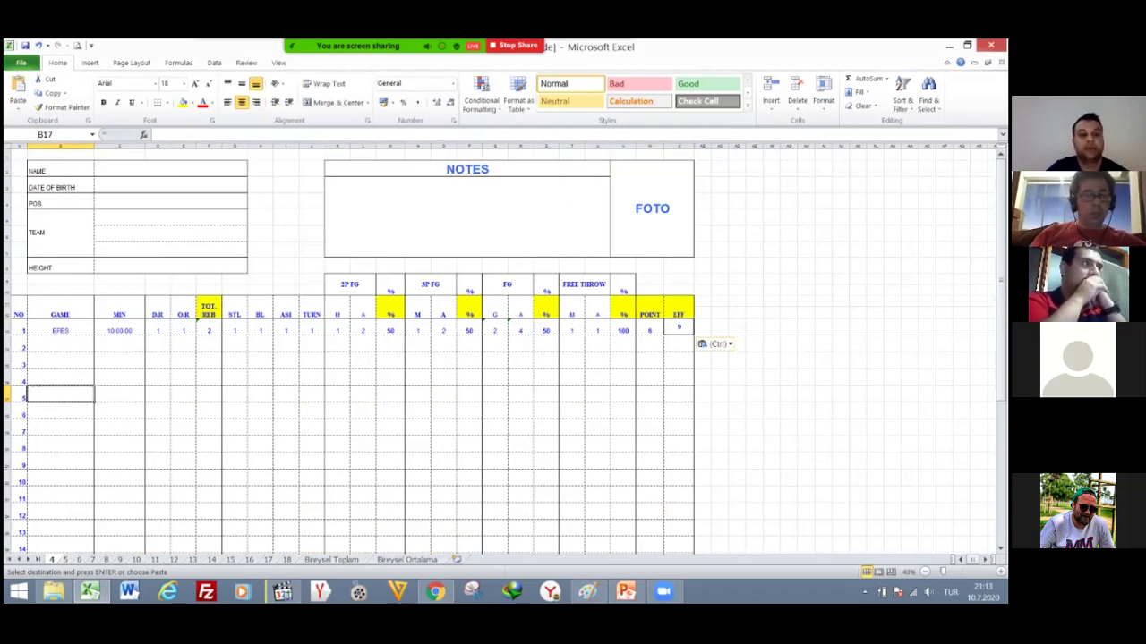
{"action": "scroll", "coordinate": [358, 349], "scroll_direction": "down", "scroll_amount": 6}
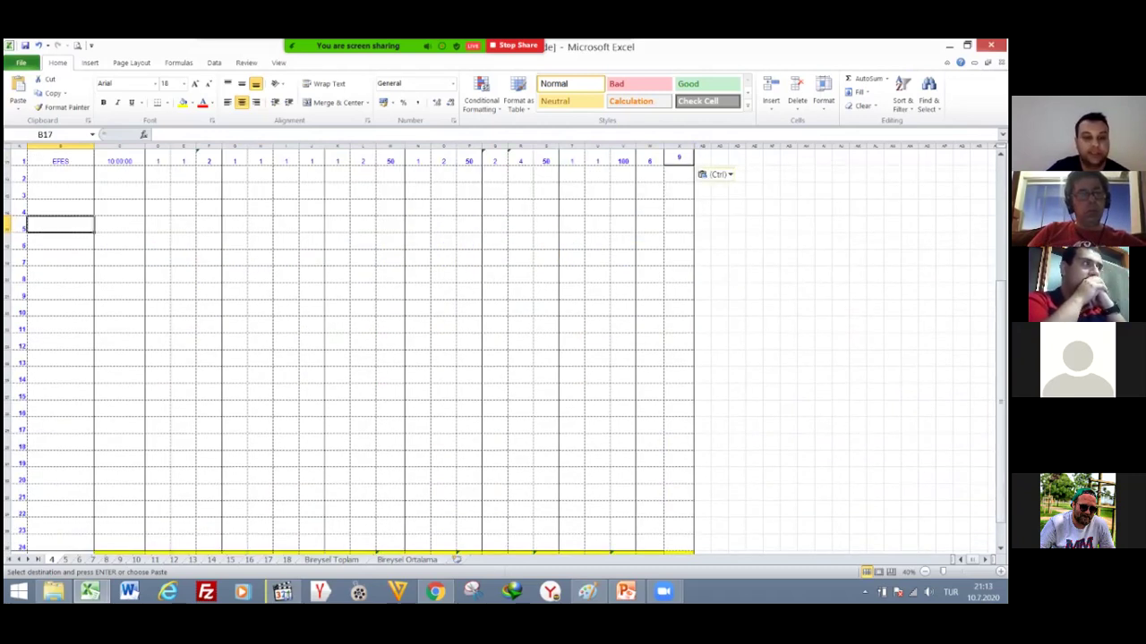
{"action": "scroll", "coordinate": [358, 349], "scroll_direction": "up", "scroll_amount": 6}
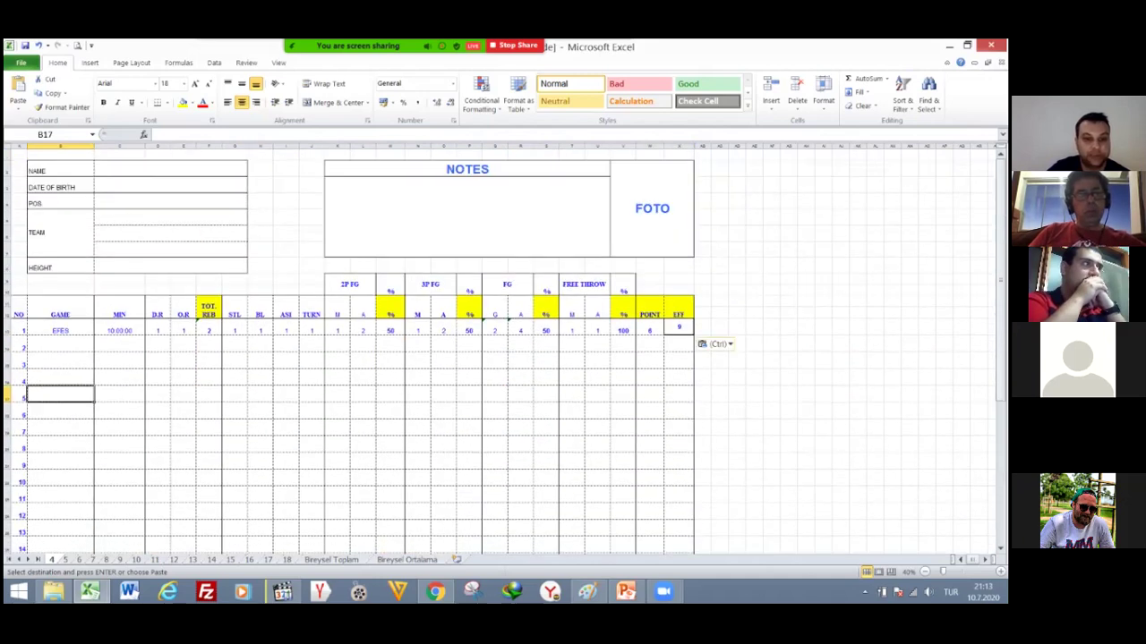
{"action": "scroll", "coordinate": [358, 349], "scroll_direction": "down", "scroll_amount": 6}
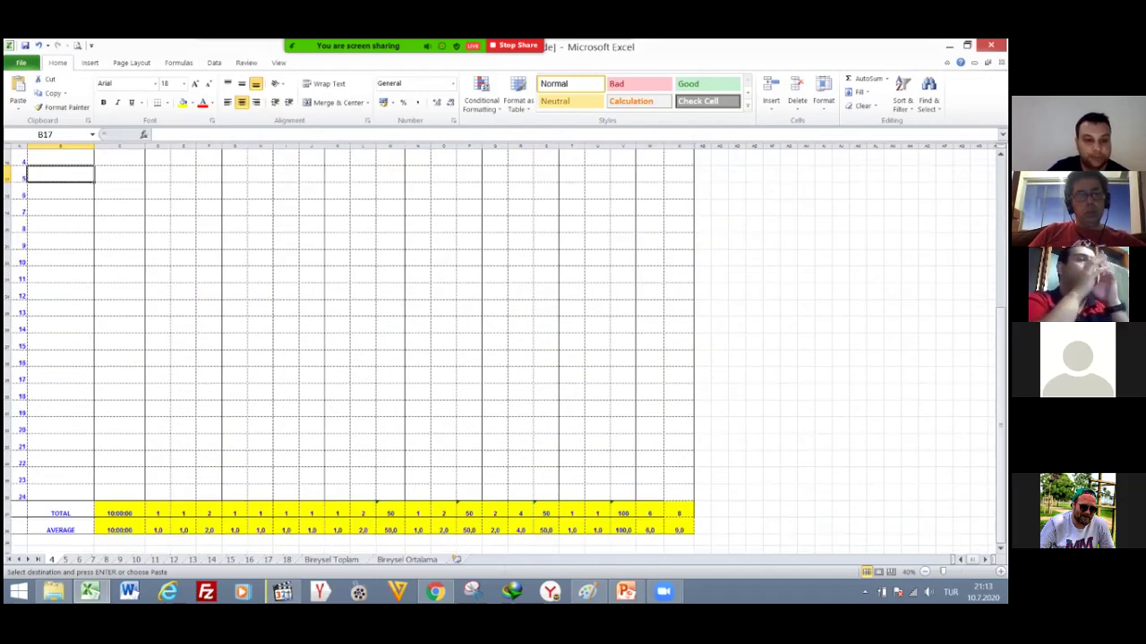
{"action": "left_click_drag", "start_coordinate": [157, 529], "coordinate": [680, 508]}
{"action": "scroll", "coordinate": [358, 349], "scroll_direction": "up", "scroll_amount": 6}
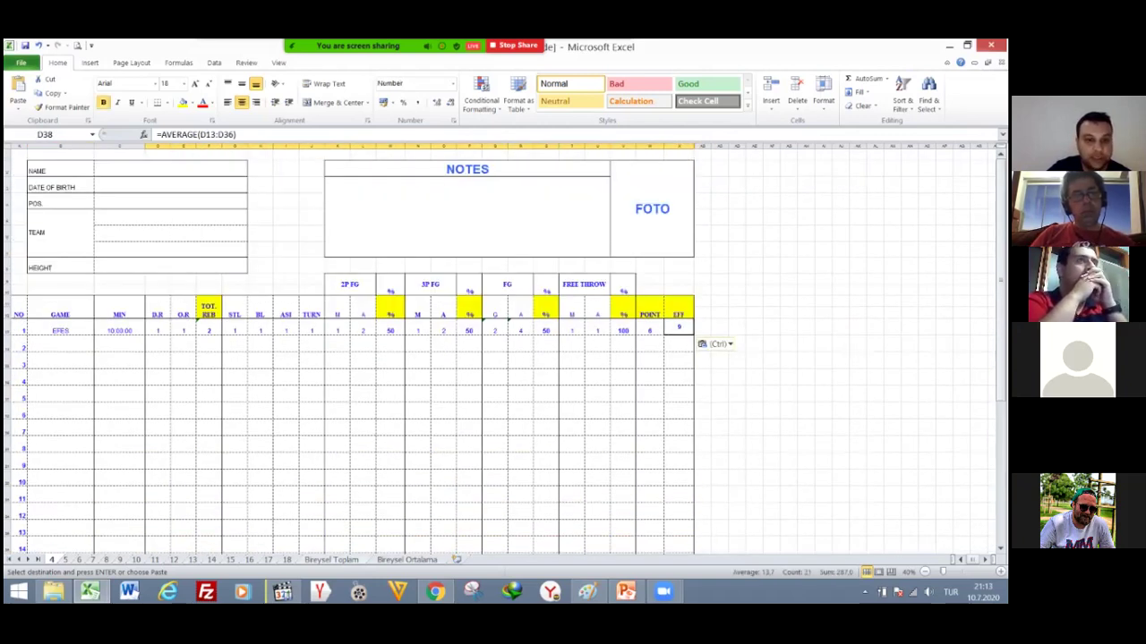
Compare player sheet 4 with its summary row on the Bireysel Toplam sheet.
{"action": "left_click", "coordinate": [331, 560]}
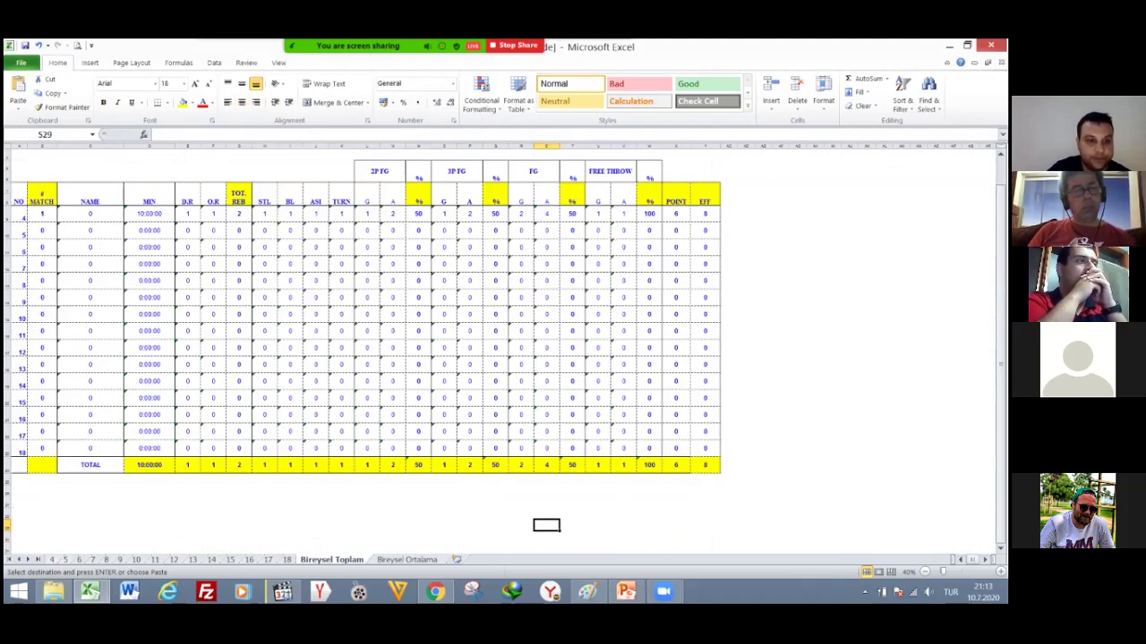
{"action": "left_click", "coordinate": [52, 560]}
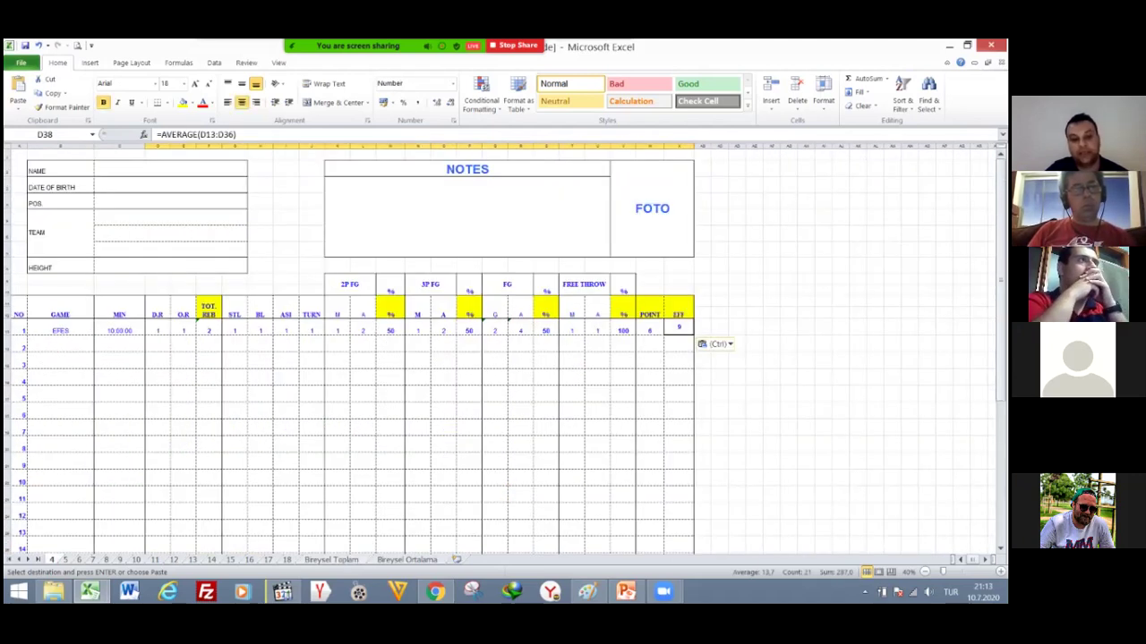
{"action": "key", "text": "ctrl+Page_Down"}
{"action": "key", "text": "ctrl+Page_Down"}
{"action": "key", "text": "ctrl+Page_Up"}
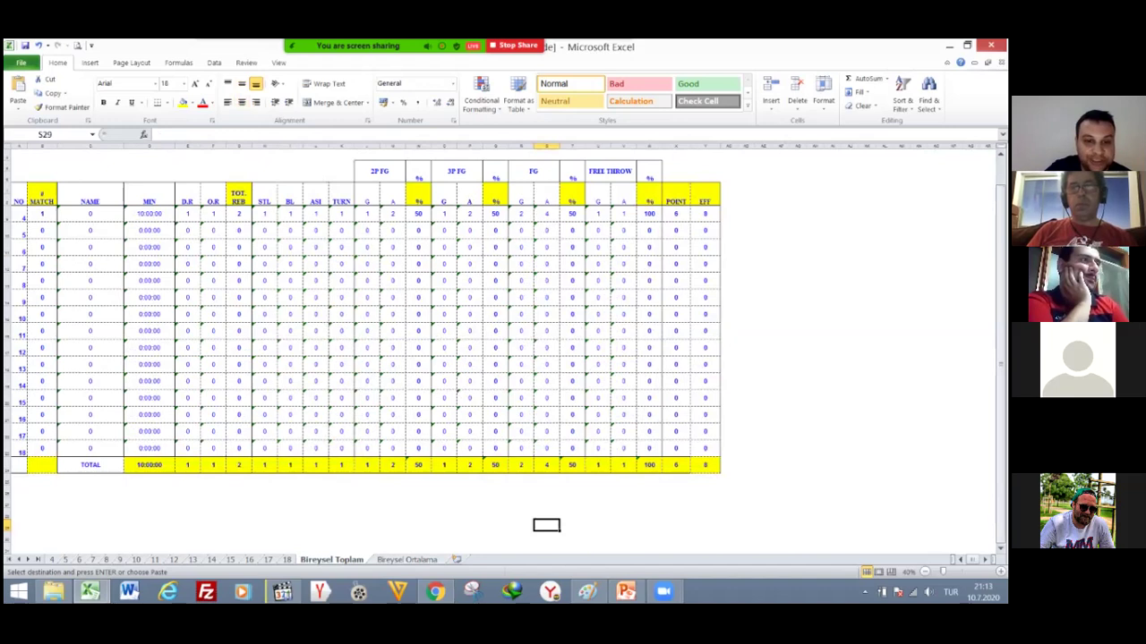
Inspect the BL, ASI and TURN cells in Bireysel Toplam's TOTAL row and check the sheet against player sheet 4.
{"action": "left_click", "coordinate": [290, 464]}
{"action": "left_click", "coordinate": [315, 464]}
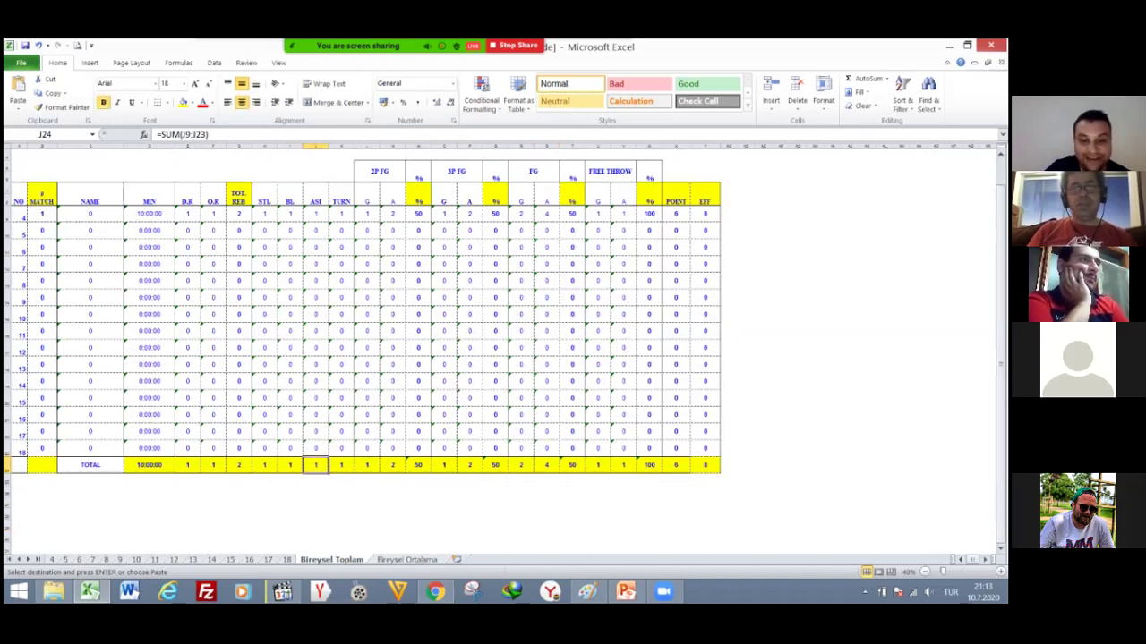
{"action": "left_click", "coordinate": [341, 464]}
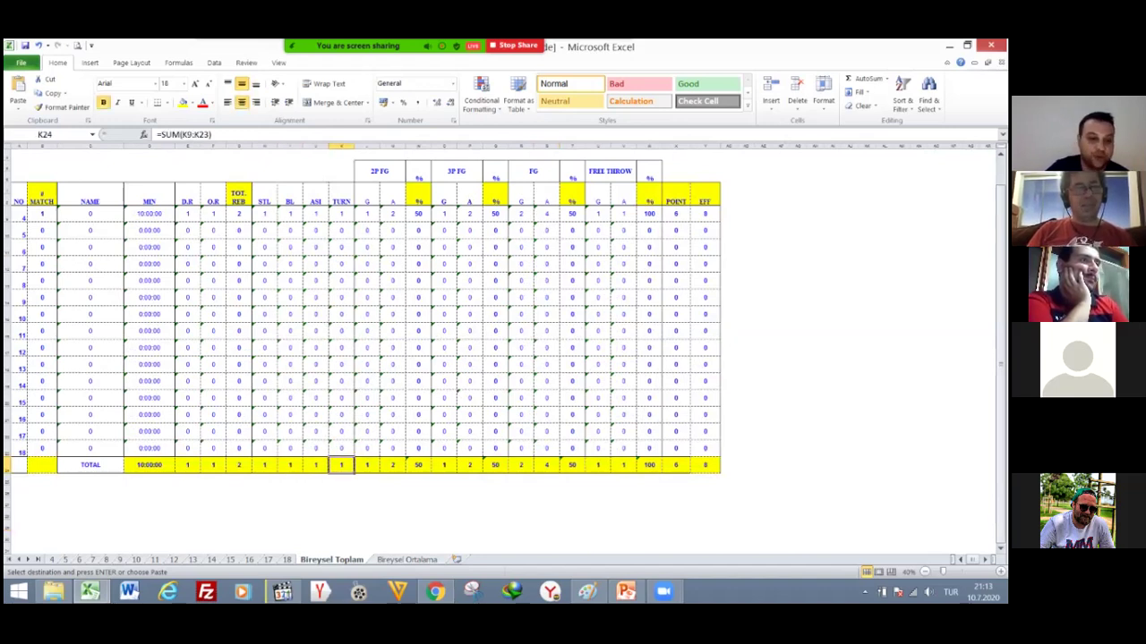
{"action": "left_click", "coordinate": [51, 559]}
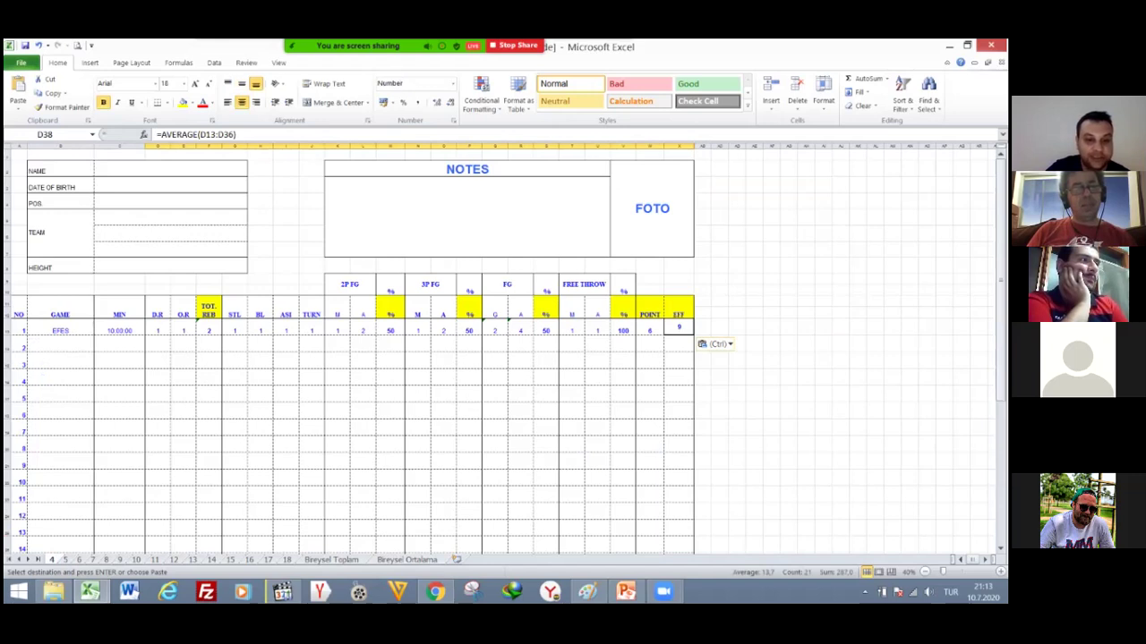
{"action": "key", "text": "ctrl+Page_Down"}
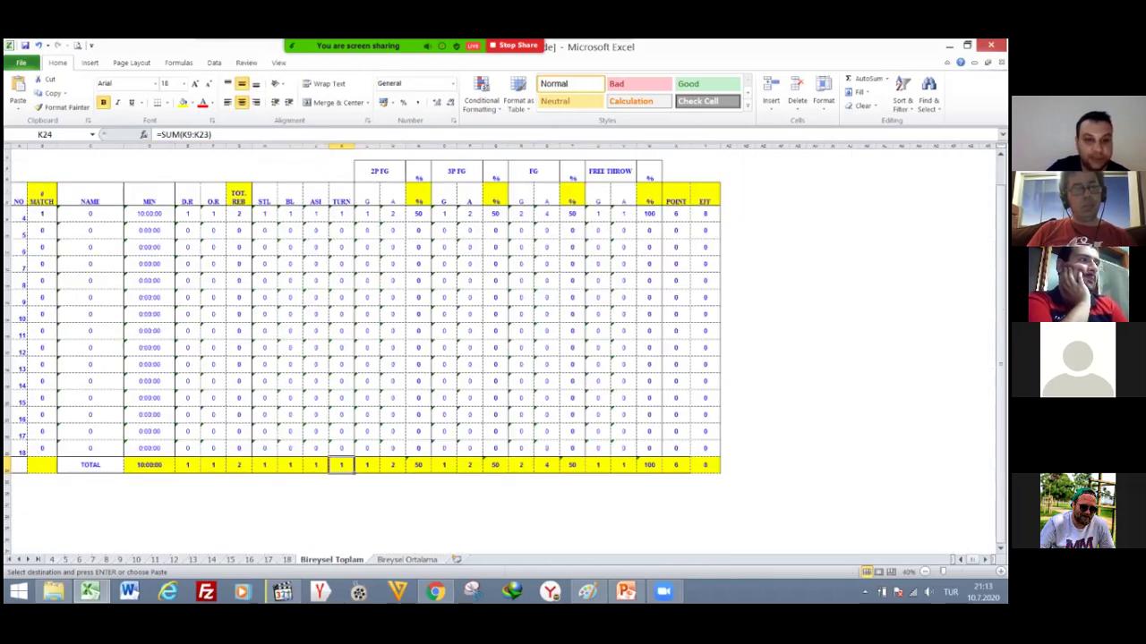
{"action": "key", "text": "ctrl+Page_Up"}
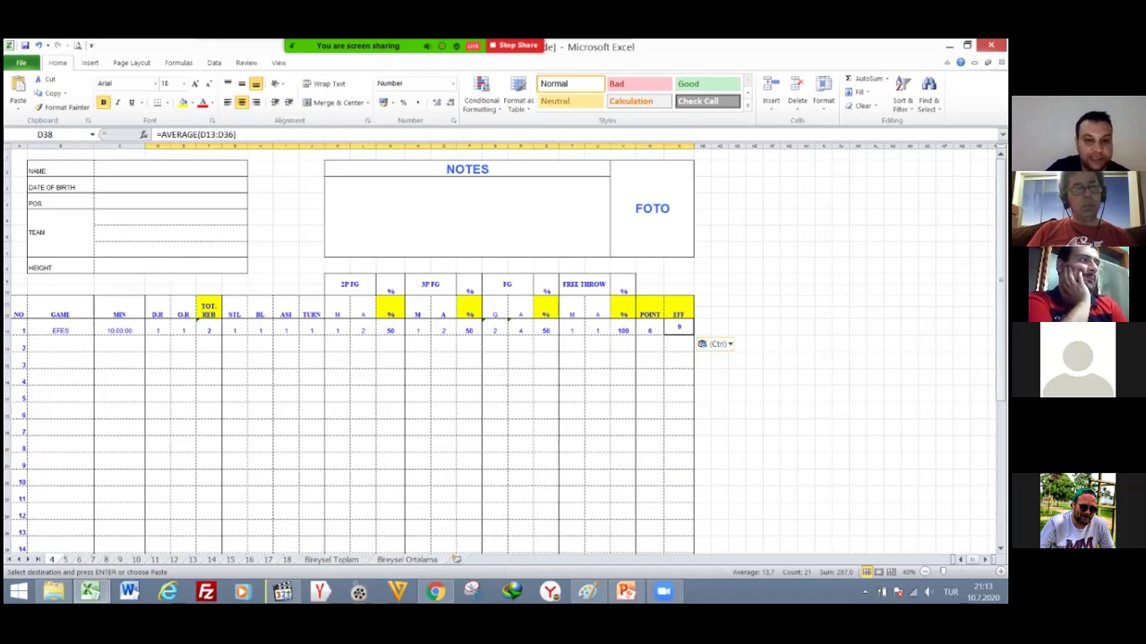
{"action": "key", "text": "ctrl+Page_Down"}
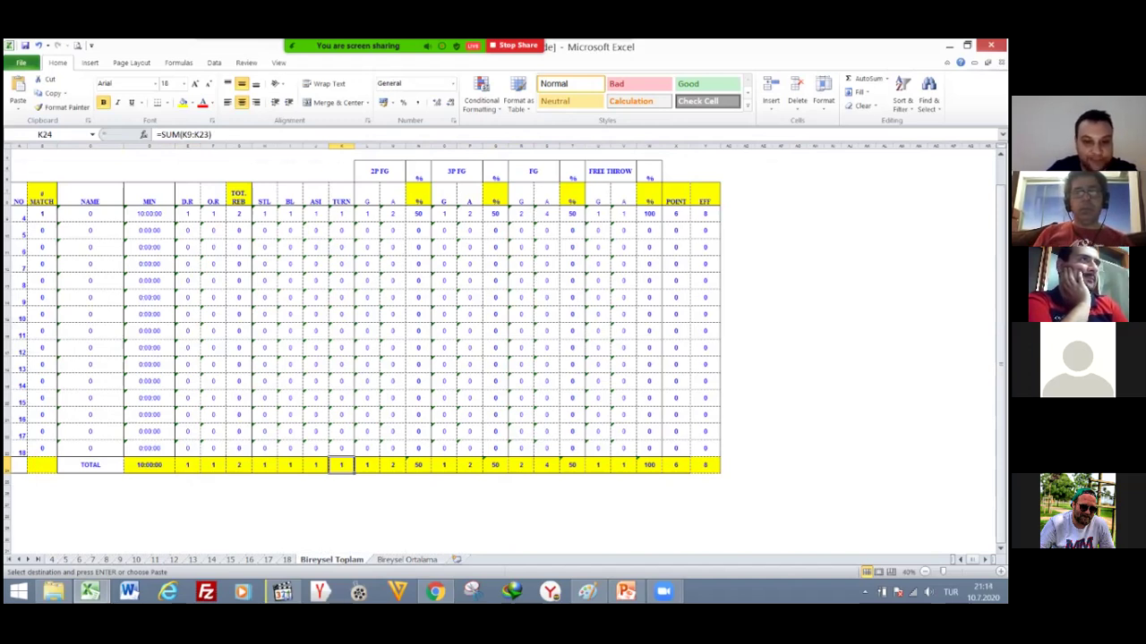
Compare the Bireysel Ortalama averages with Bireysel Toplam and player sheet 4, including the EFES row's TURN and 3P FG percentage cells.
{"action": "key", "text": "ctrl+Page_Down"}
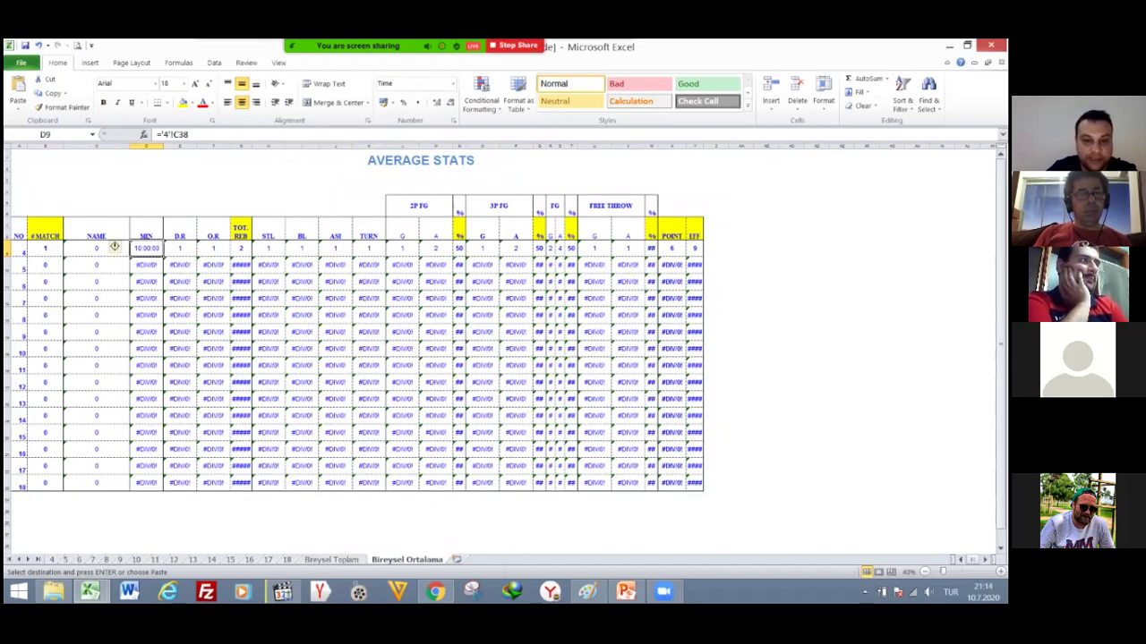
{"action": "key", "text": "ctrl+Page_Up"}
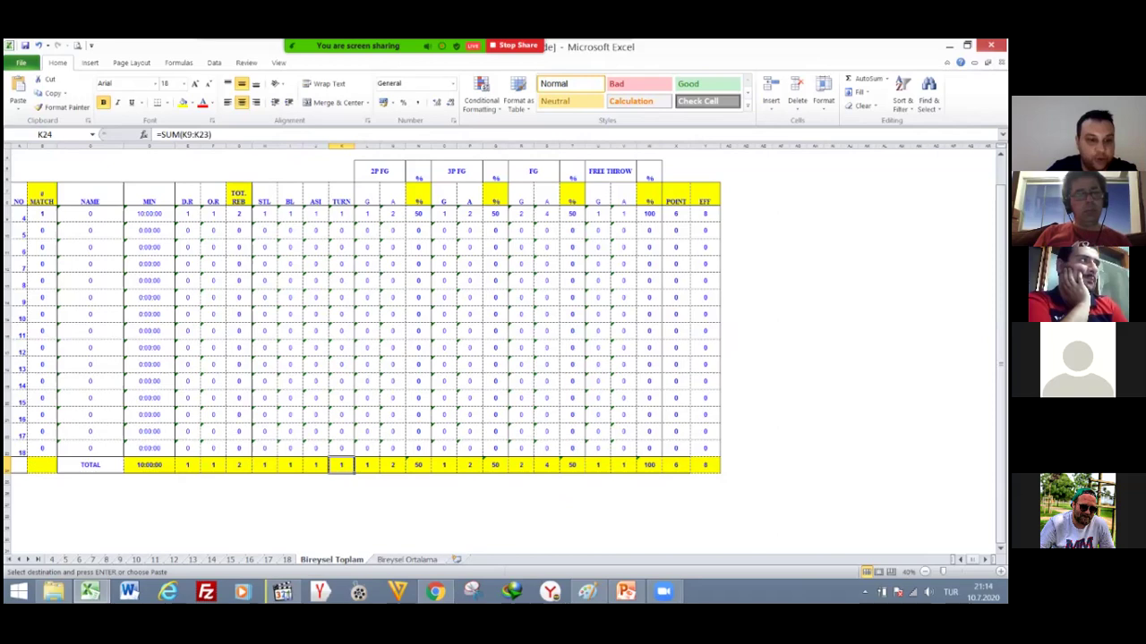
{"action": "left_click", "coordinate": [52, 559]}
{"action": "scroll", "coordinate": [509, 319], "scroll_direction": "down", "scroll_amount": 3}
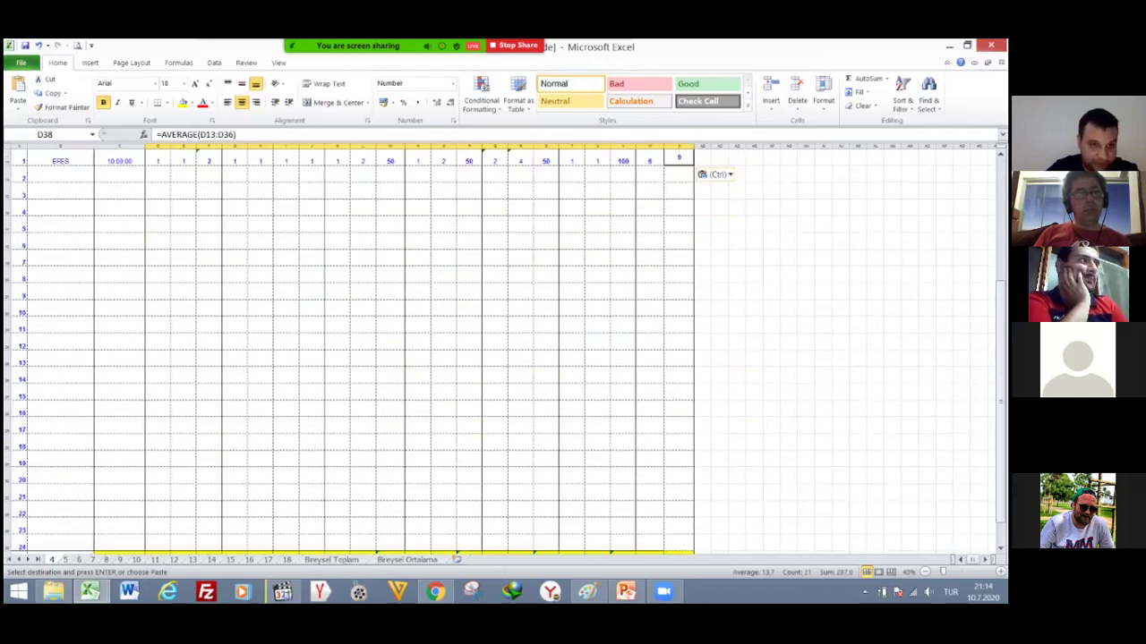
{"action": "scroll", "coordinate": [508, 319], "scroll_direction": "up", "scroll_amount": 3}
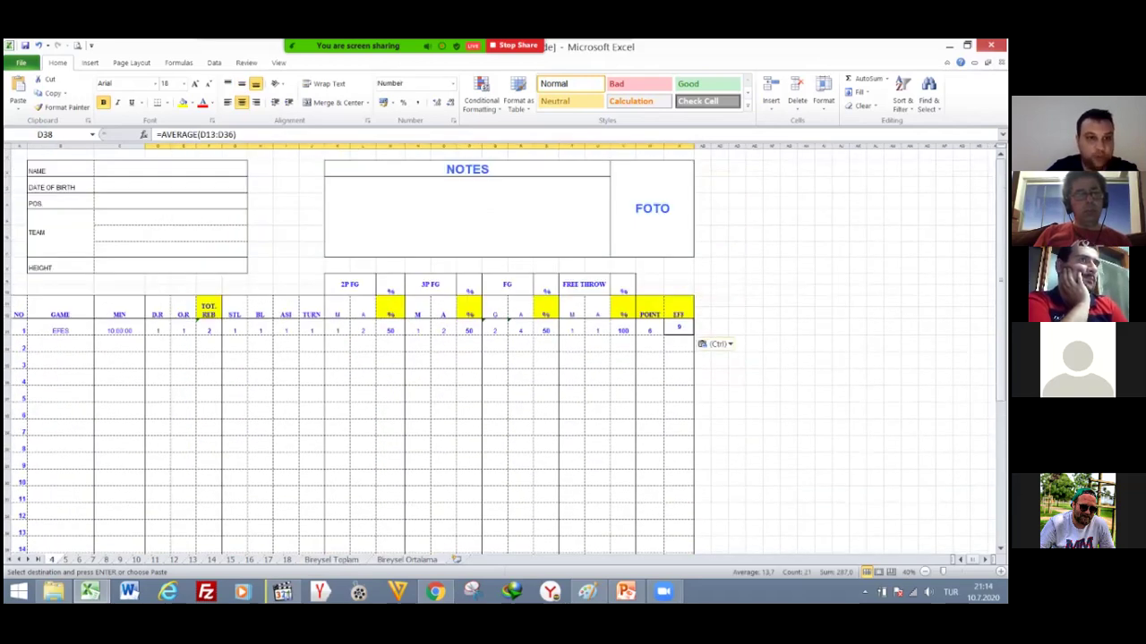
{"action": "key", "text": "ctrl+Page_Down"}
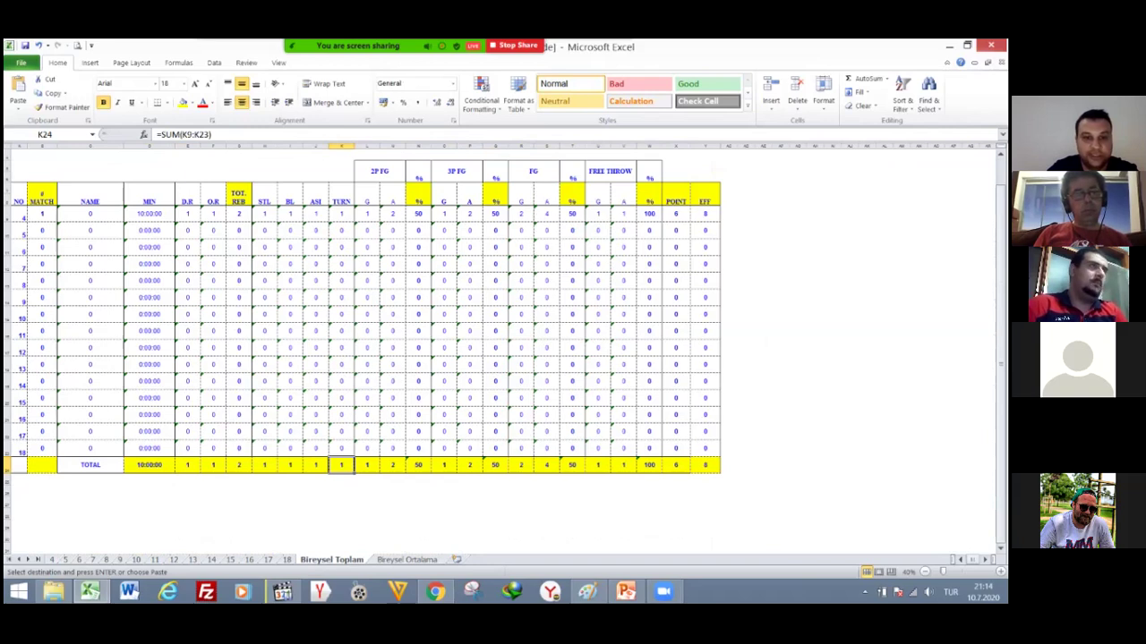
{"action": "key", "text": "ctrl+Page_Down"}
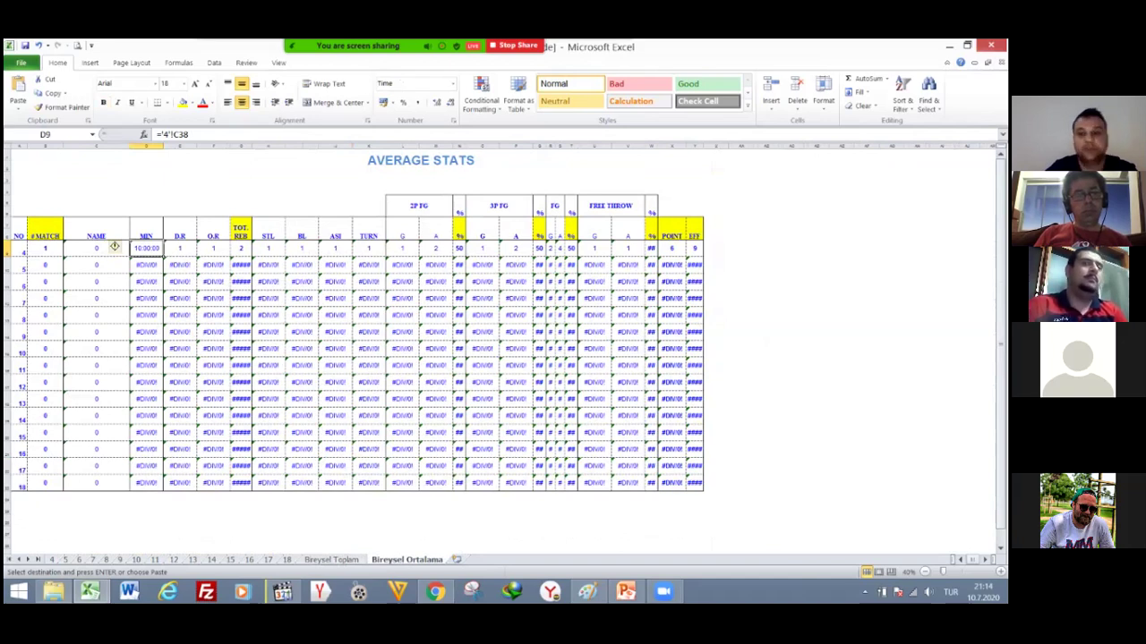
{"action": "left_click", "coordinate": [52, 560]}
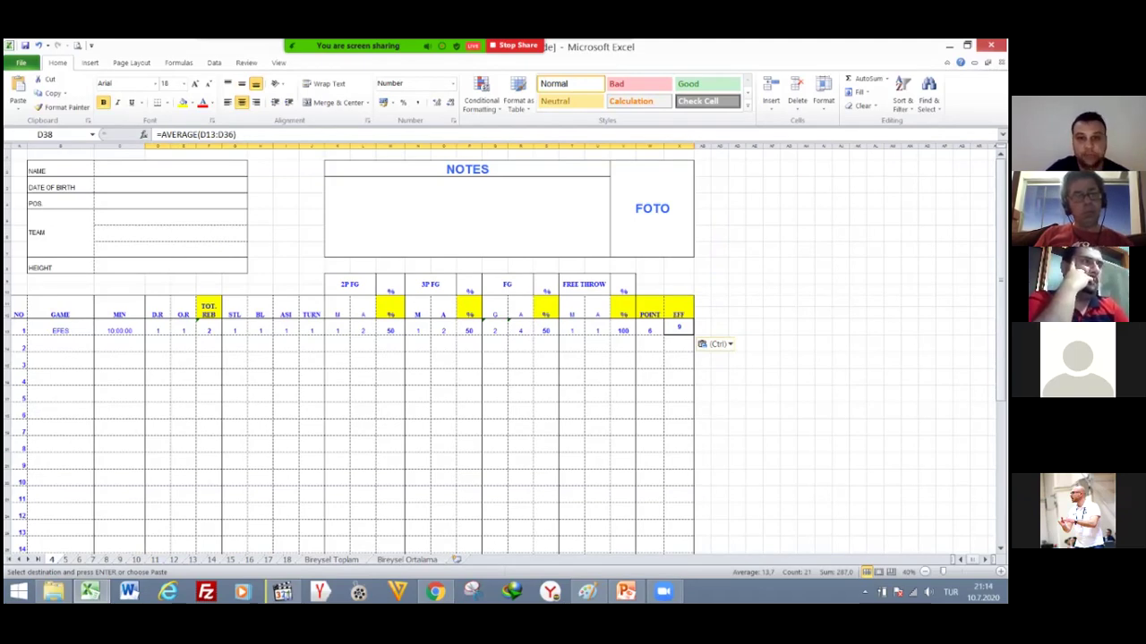
{"action": "left_click", "coordinate": [311, 328]}
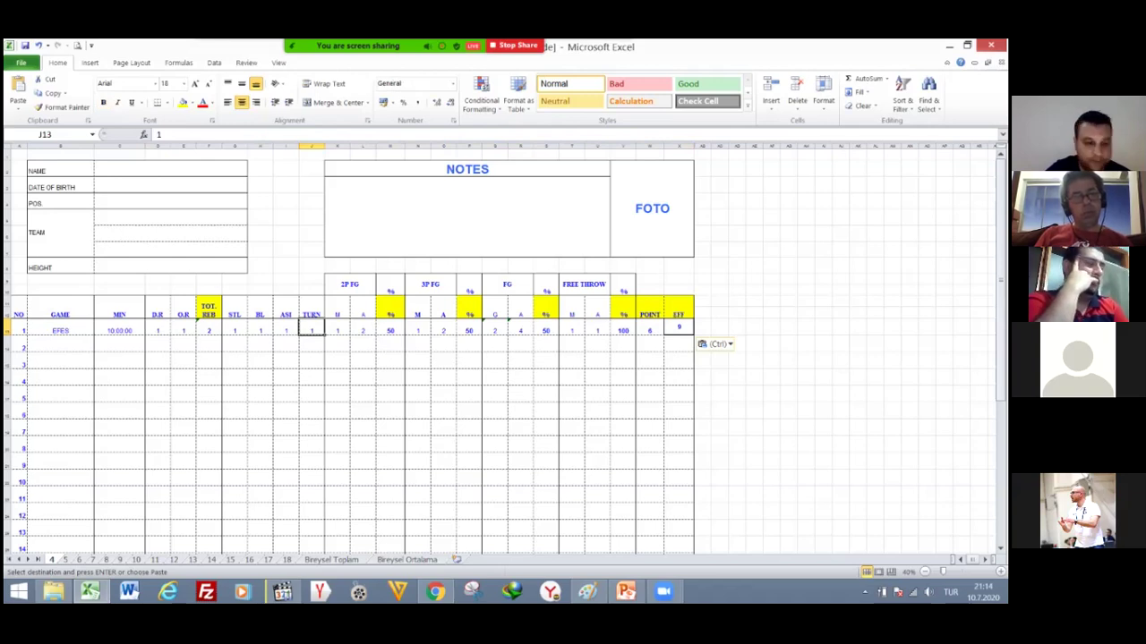
{"action": "left_click", "coordinate": [468, 328]}
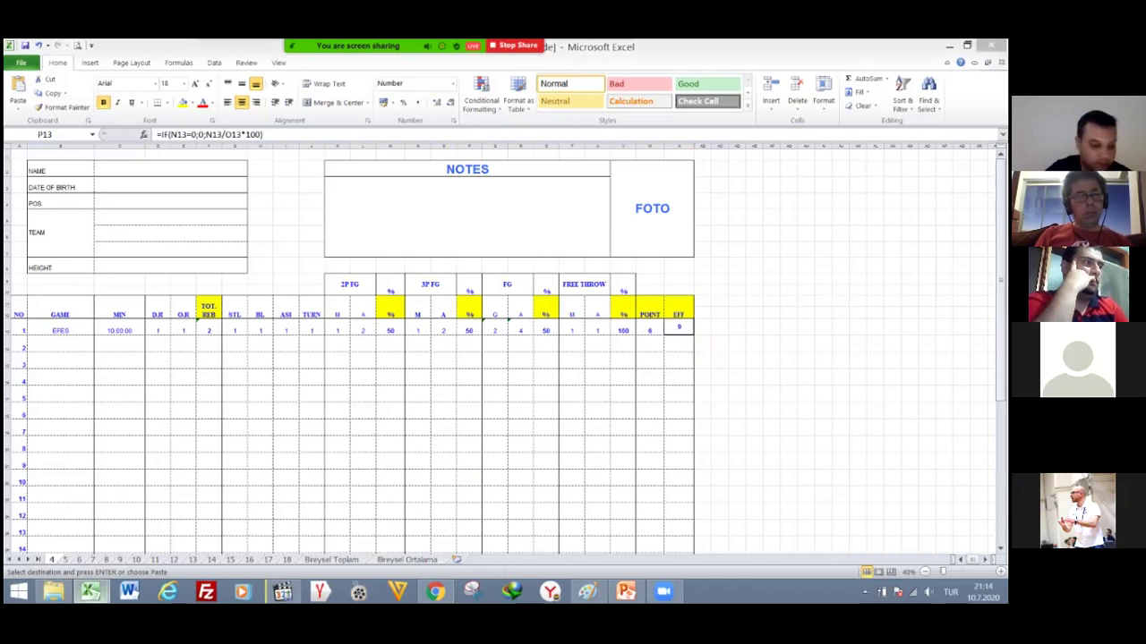
Switch to the match statistics template and duplicate its EFF column into the empty column AB beside it.
{"action": "key", "text": "alt+Tab"}
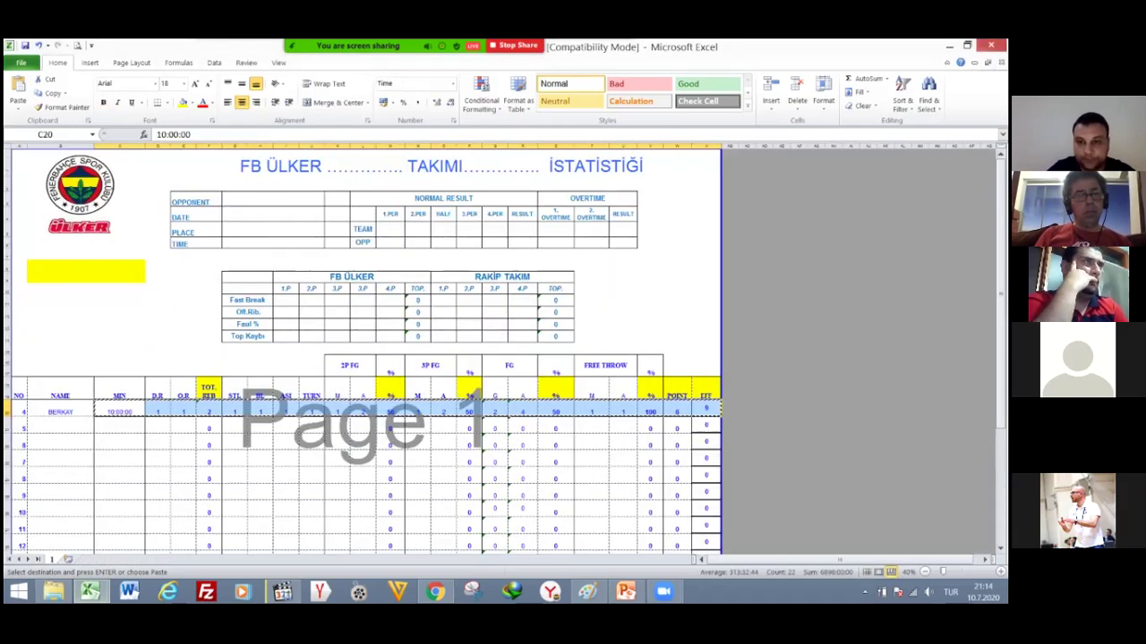
{"action": "left_click", "coordinate": [764, 474]}
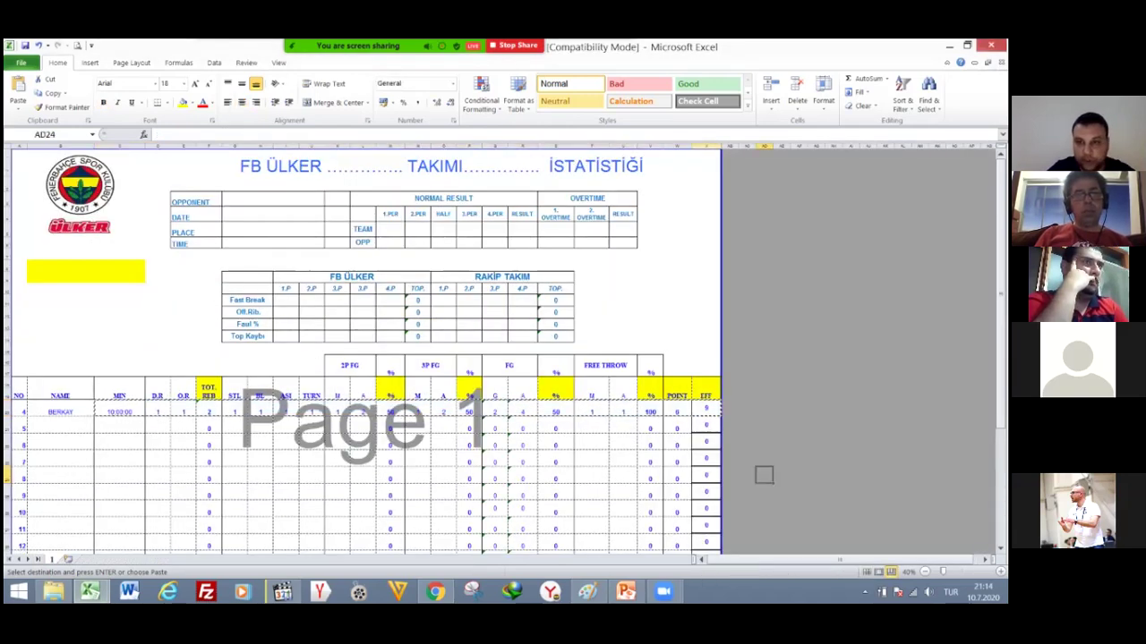
{"action": "right_click", "coordinate": [703, 146]}
{"action": "left_click", "coordinate": [727, 171]}
{"action": "left_click", "coordinate": [729, 146]}
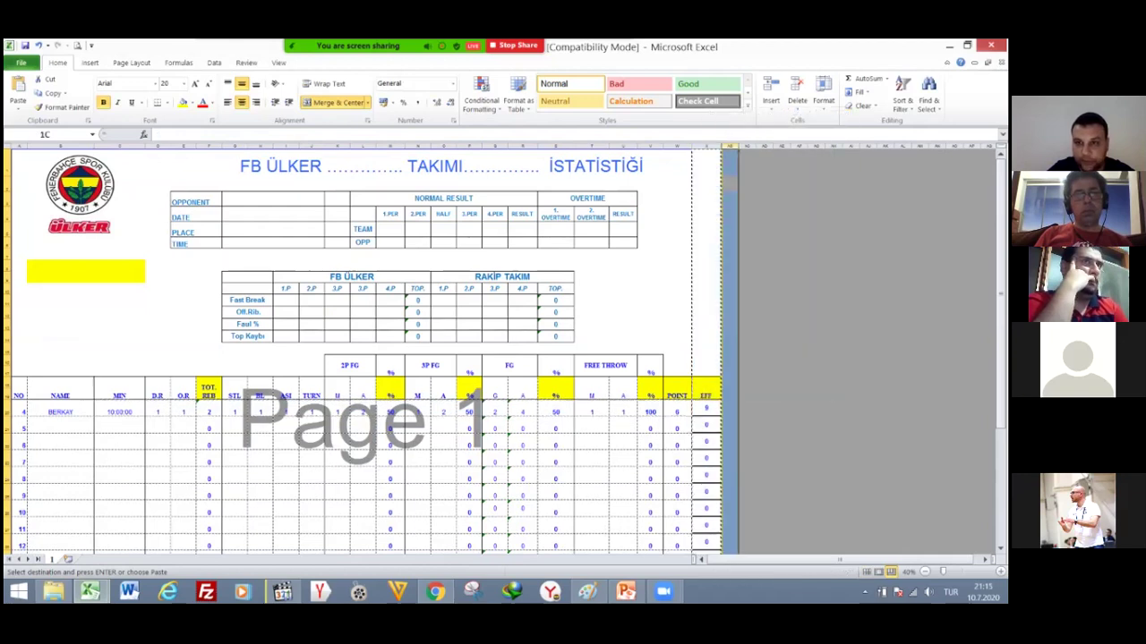
{"action": "right_click", "coordinate": [732, 145]}
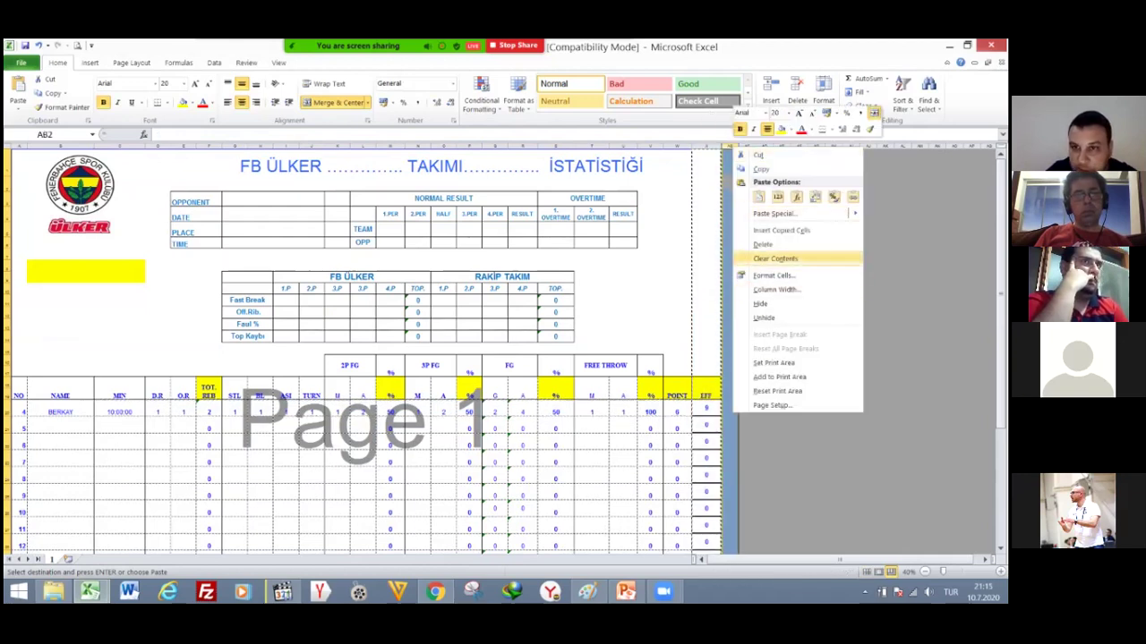
{"action": "left_click", "coordinate": [758, 197]}
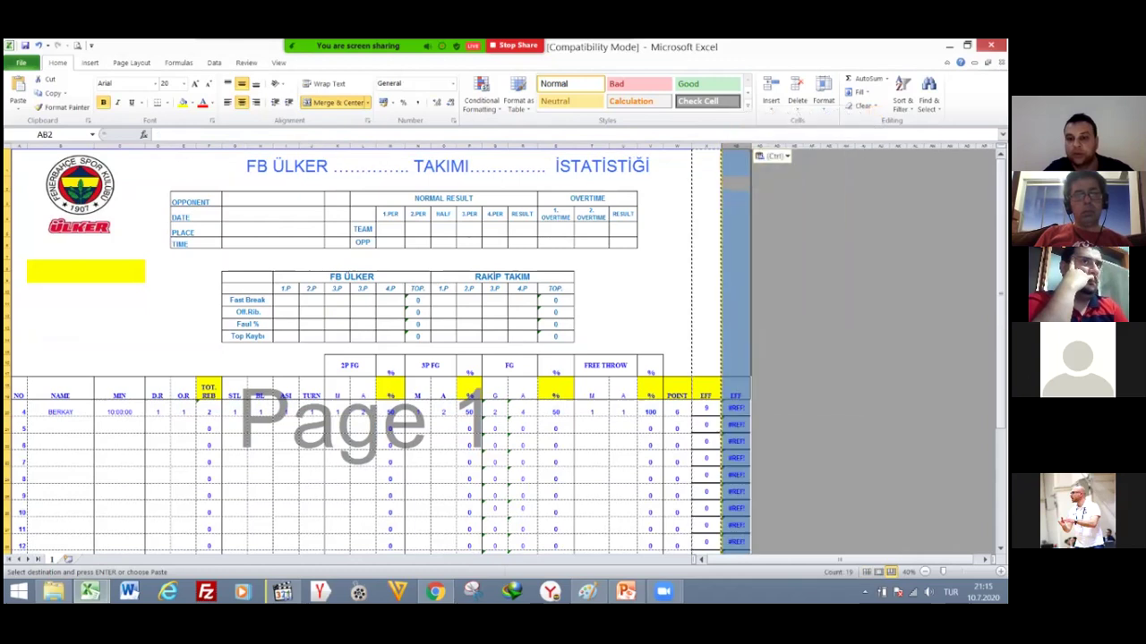
{"action": "left_click", "coordinate": [810, 359]}
Clear the copied efficiency formulas from the duplicated EFF column, from player number 4's row down to TOTAL.
{"action": "left_click", "coordinate": [736, 408]}
{"action": "left_click", "coordinate": [777, 425]}
{"action": "scroll", "coordinate": [777, 424], "scroll_direction": "down", "scroll_amount": 2}
{"action": "left_click_drag", "start_coordinate": [736, 308], "coordinate": [735, 527]}
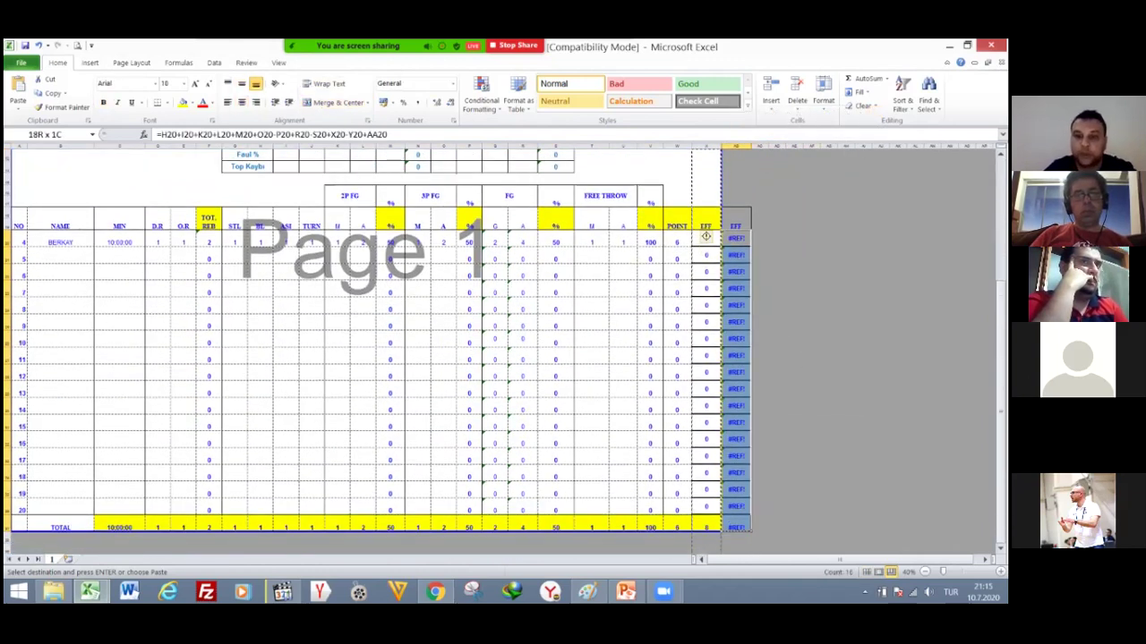
{"action": "key", "text": "Delete"}
{"action": "scroll", "coordinate": [707, 236], "scroll_direction": "up", "scroll_amount": 2}
Enter the formula =R20-E20+(U20*0,4) in cell AB20, using player number 4's FG attempts, offensive rebounds and free throw attempts.
{"action": "left_click", "coordinate": [735, 309]}
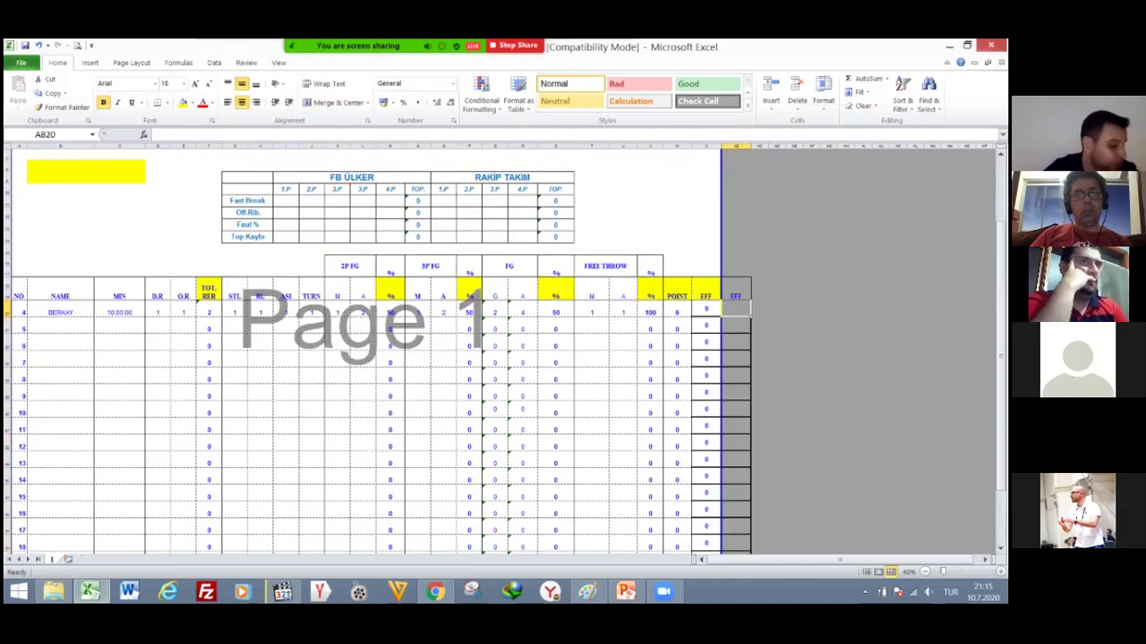
{"action": "type", "text": "="}
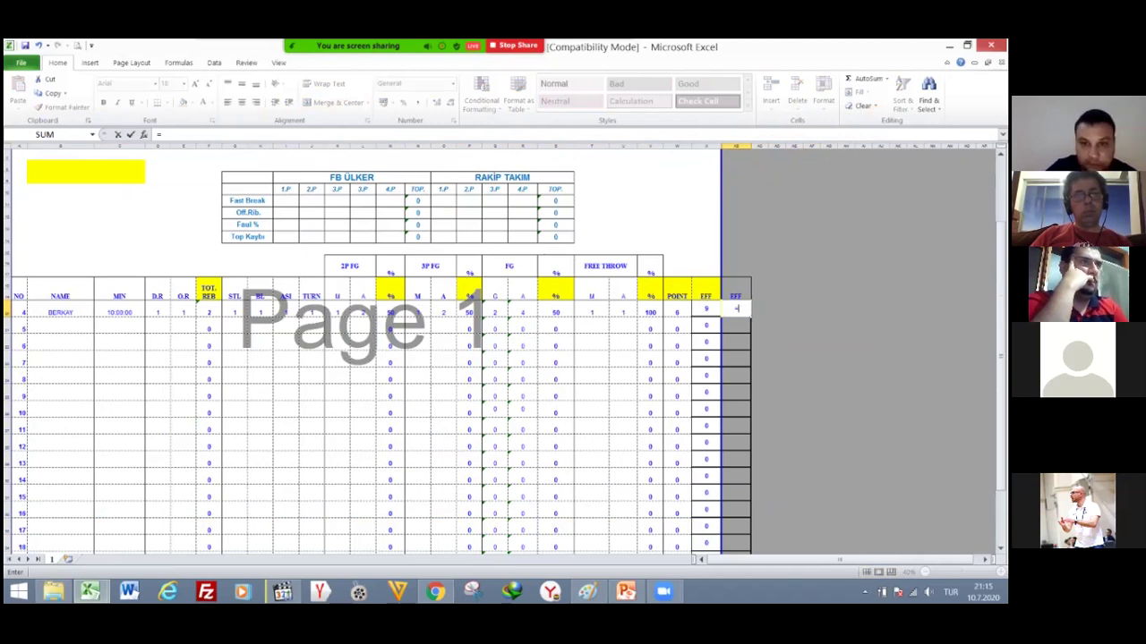
{"action": "left_click", "coordinate": [522, 311]}
{"action": "type", "text": "-"}
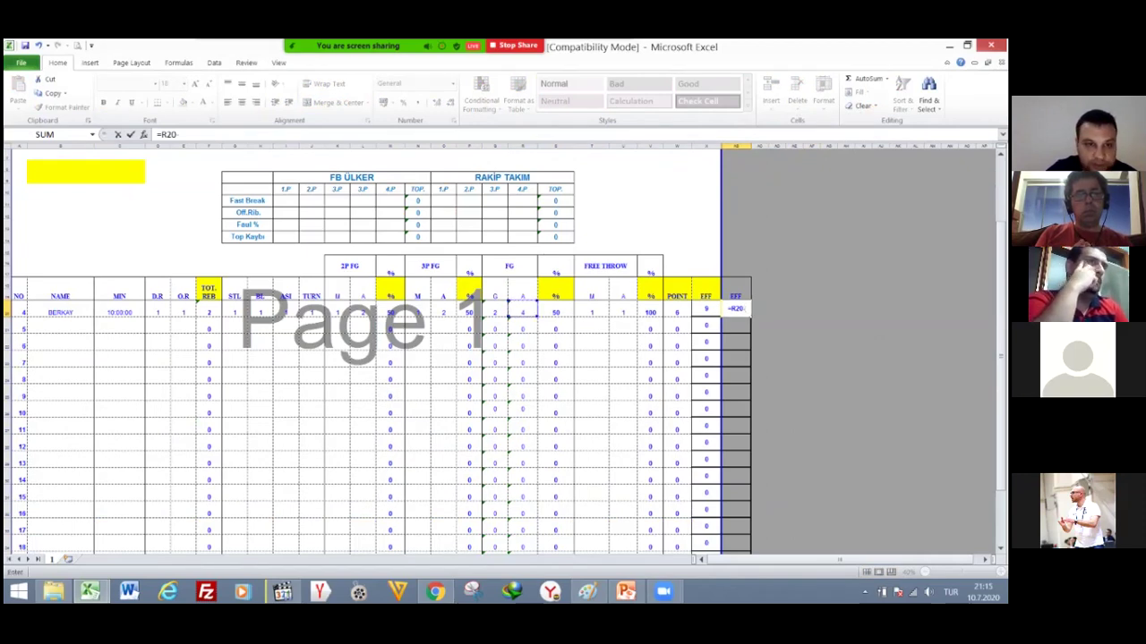
{"action": "type", "text": "-"}
{"action": "left_click", "coordinate": [183, 313]}
{"action": "type", "text": "+("}
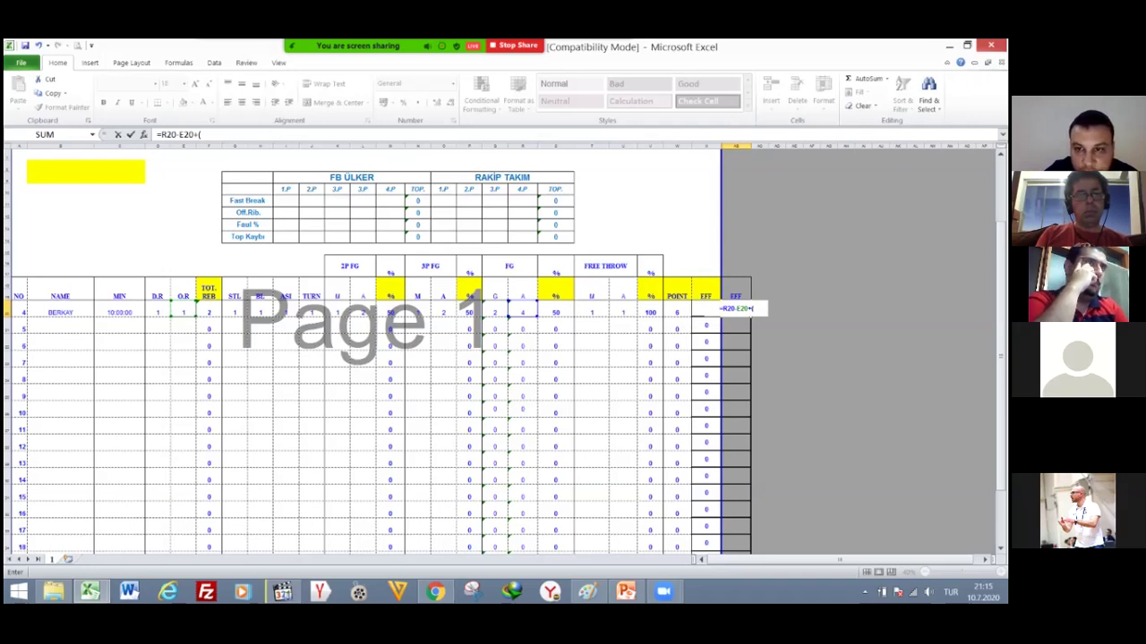
{"action": "left_click", "coordinate": [623, 312]}
{"action": "type", "text": "*0,"}
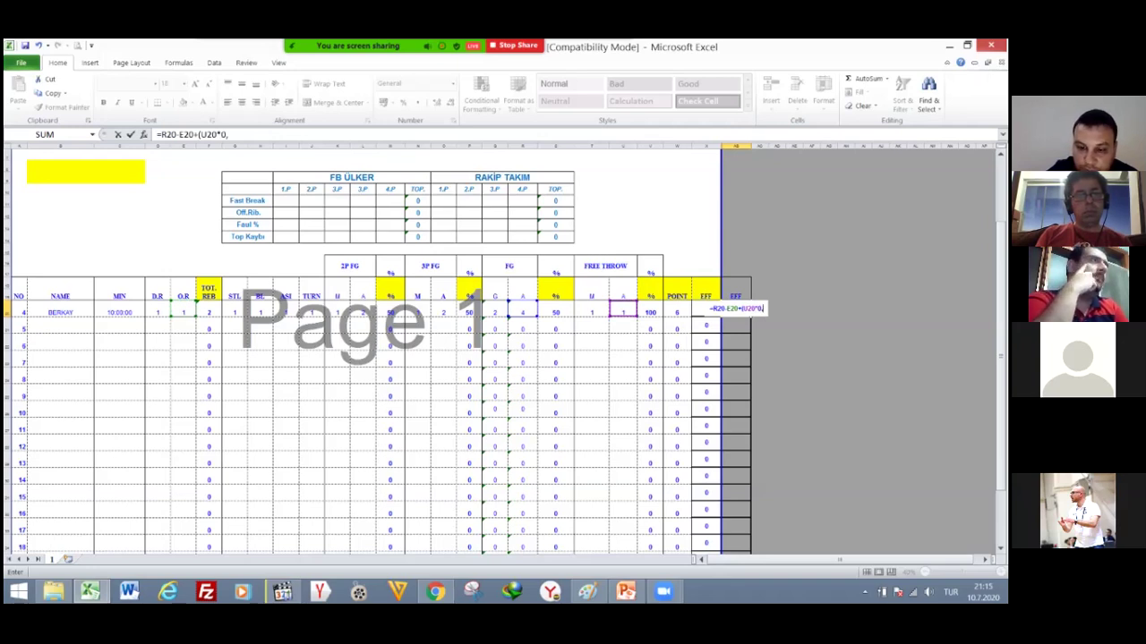
{"action": "type", "text": "4)"}
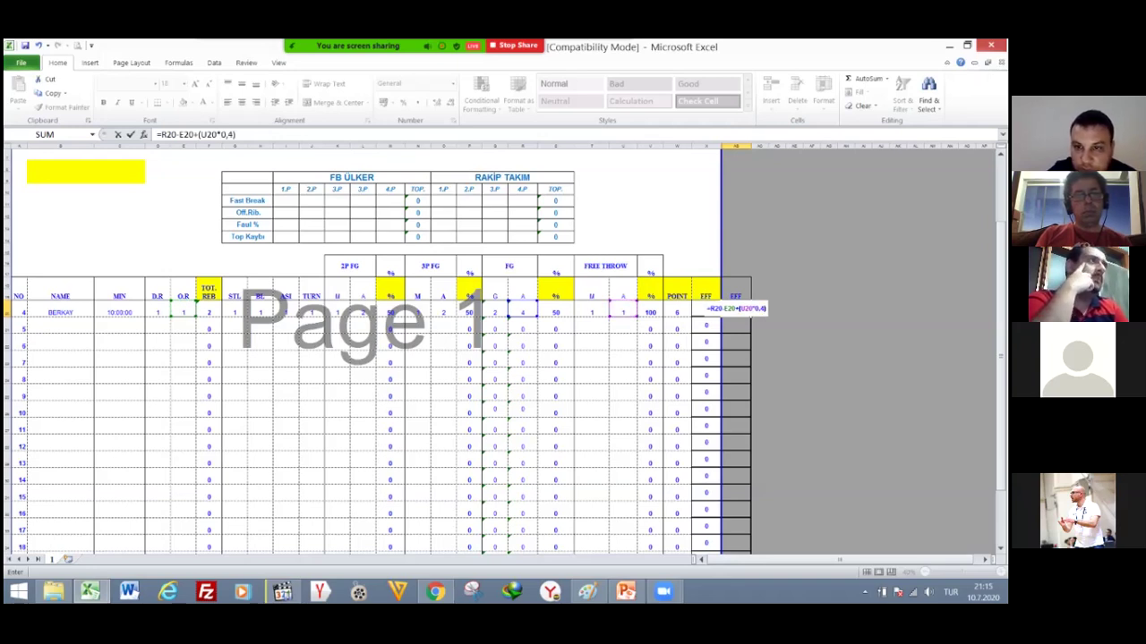
{"action": "key", "text": "Return"}
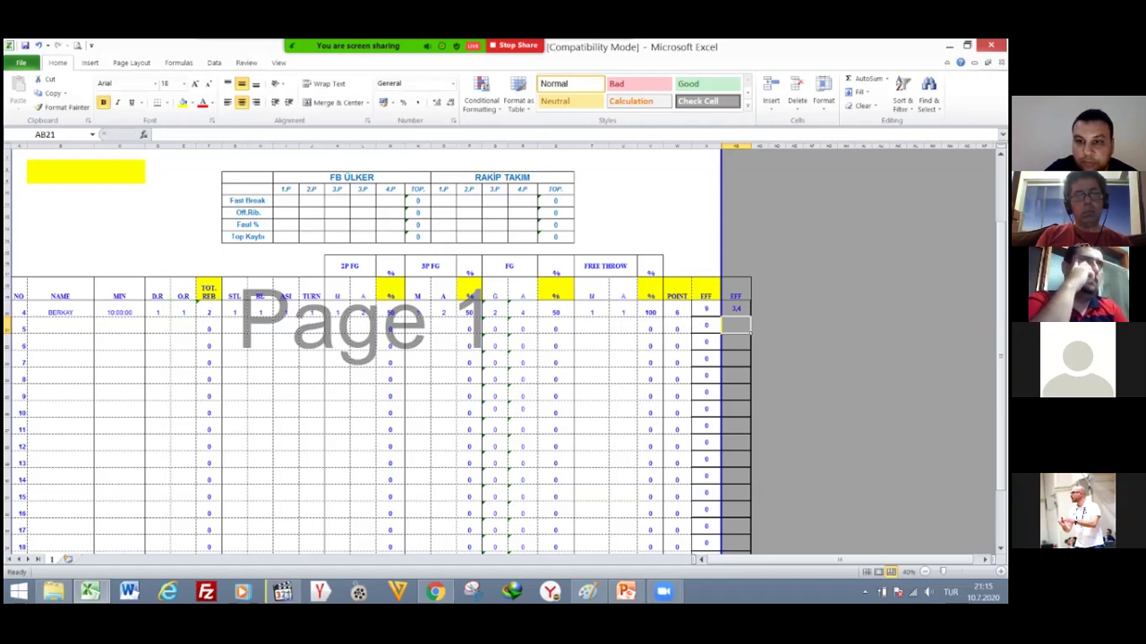
Inspect the new formula in AB20 and the FG attempts, O.R and free throw attempts cells it uses.
{"action": "left_click", "coordinate": [736, 292]}
{"action": "left_click", "coordinate": [735, 309]}
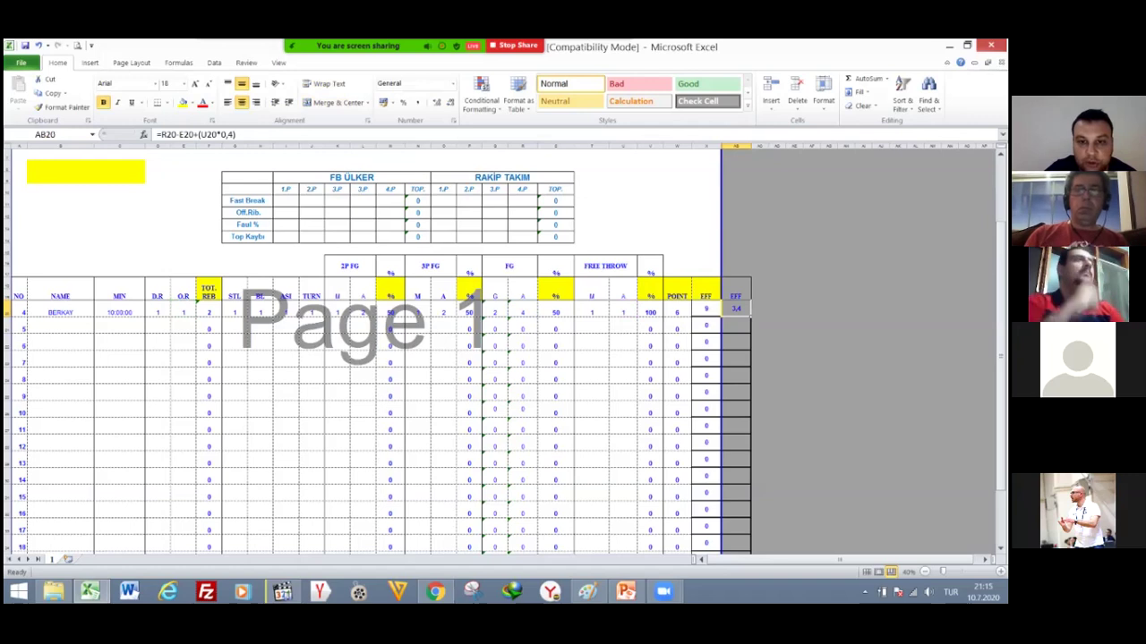
{"action": "left_click", "coordinate": [522, 309]}
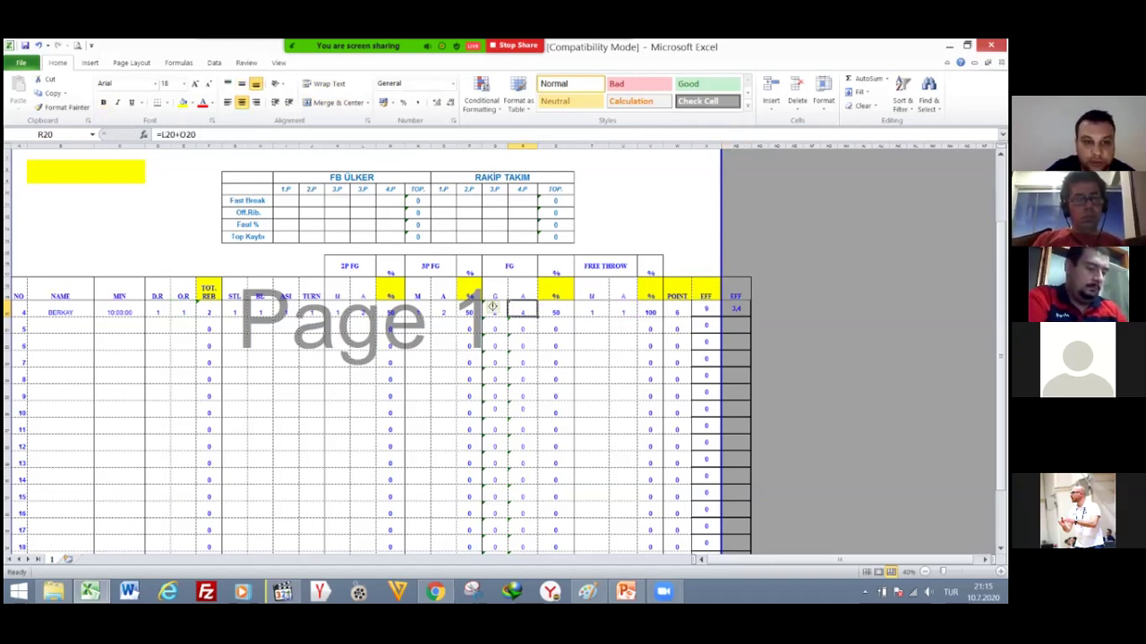
{"action": "left_click", "coordinate": [183, 310]}
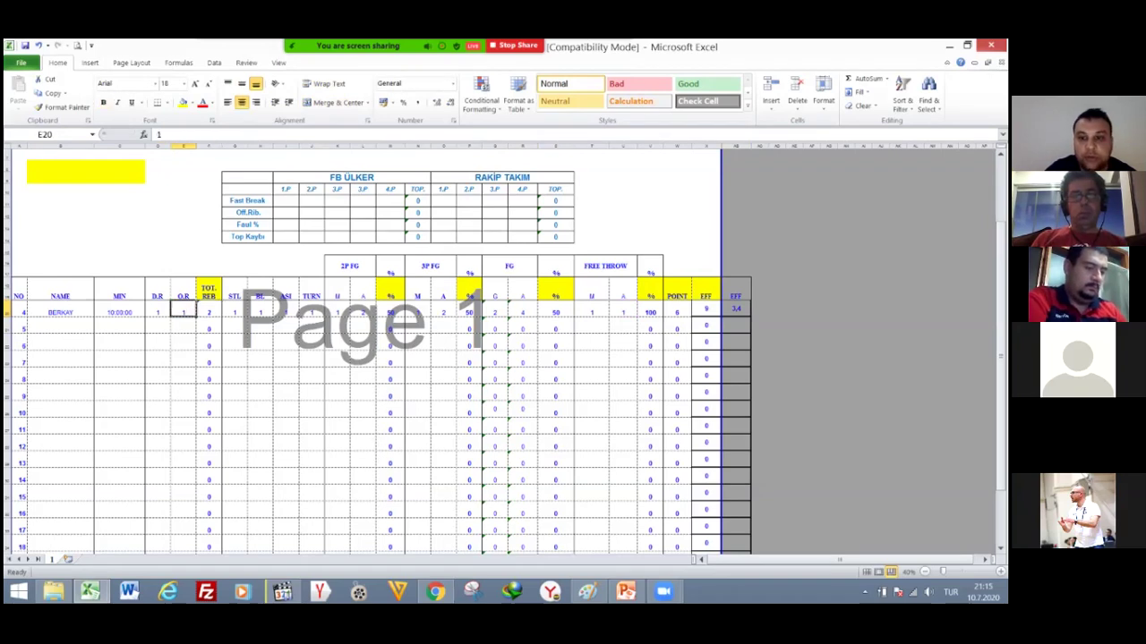
{"action": "left_click", "coordinate": [623, 310]}
Delete the added column AB from the match statistics template.
{"action": "left_click", "coordinate": [735, 146]}
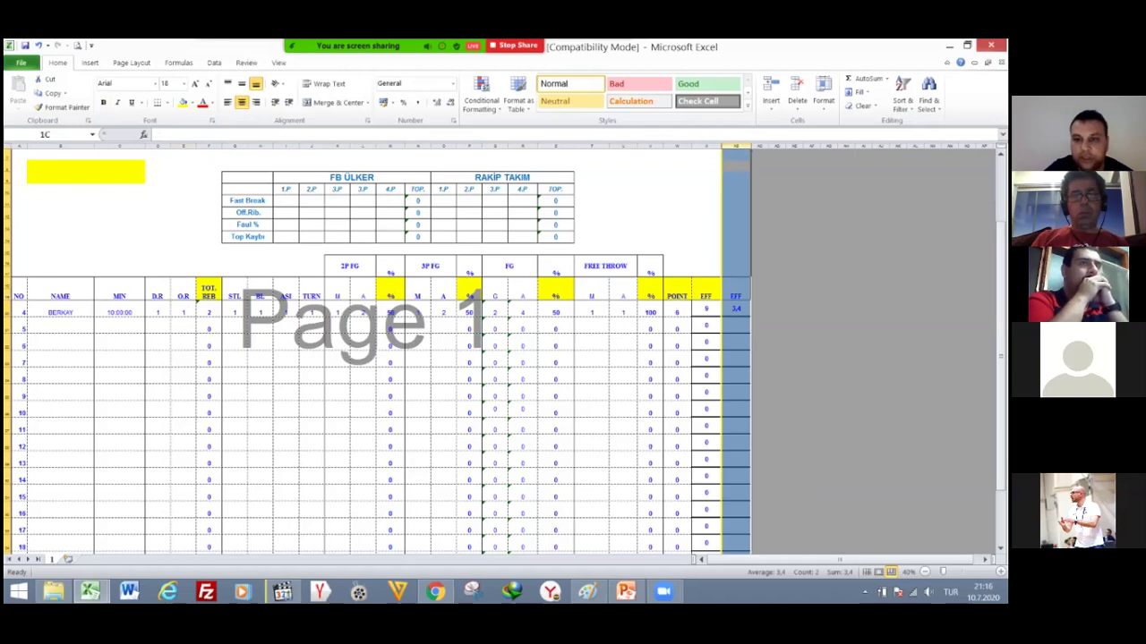
{"action": "right_click", "coordinate": [735, 146]}
{"action": "left_click", "coordinate": [760, 240]}
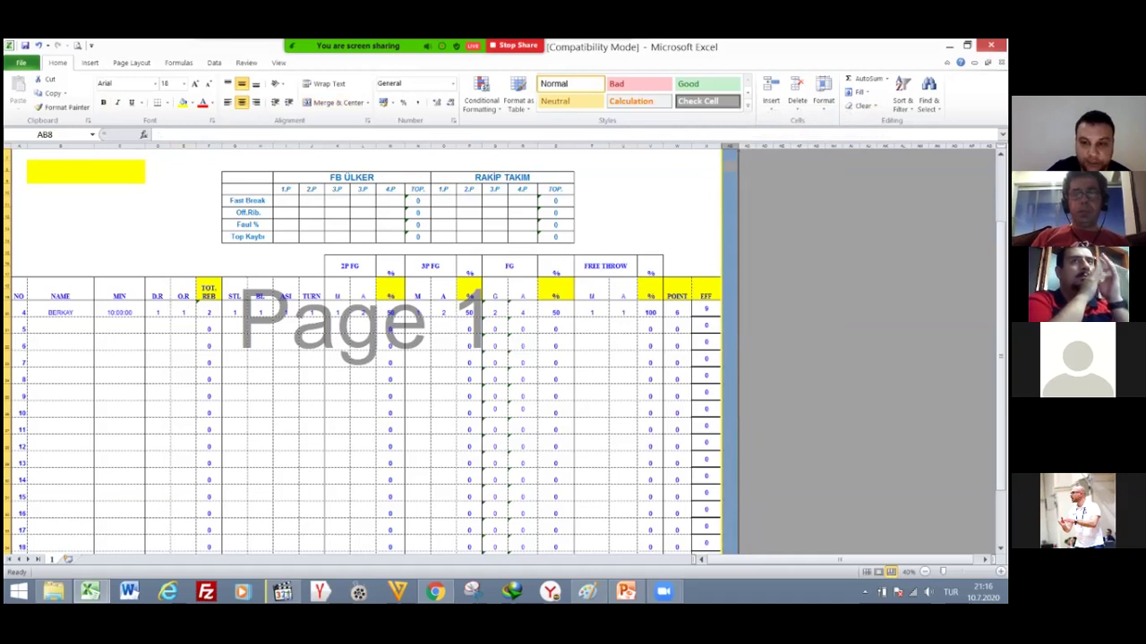
{"action": "left_click", "coordinate": [746, 510]}
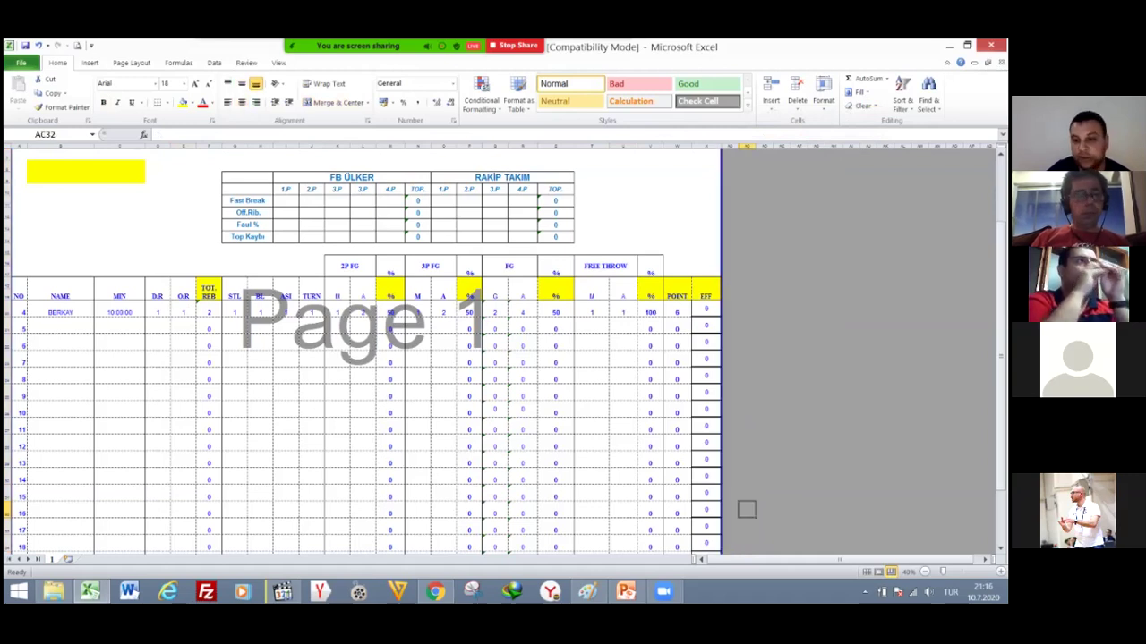
{"action": "left_click", "coordinate": [729, 492]}
{"action": "left_click", "coordinate": [747, 492]}
{"action": "left_click", "coordinate": [747, 476]}
{"action": "left_click", "coordinate": [730, 476]}
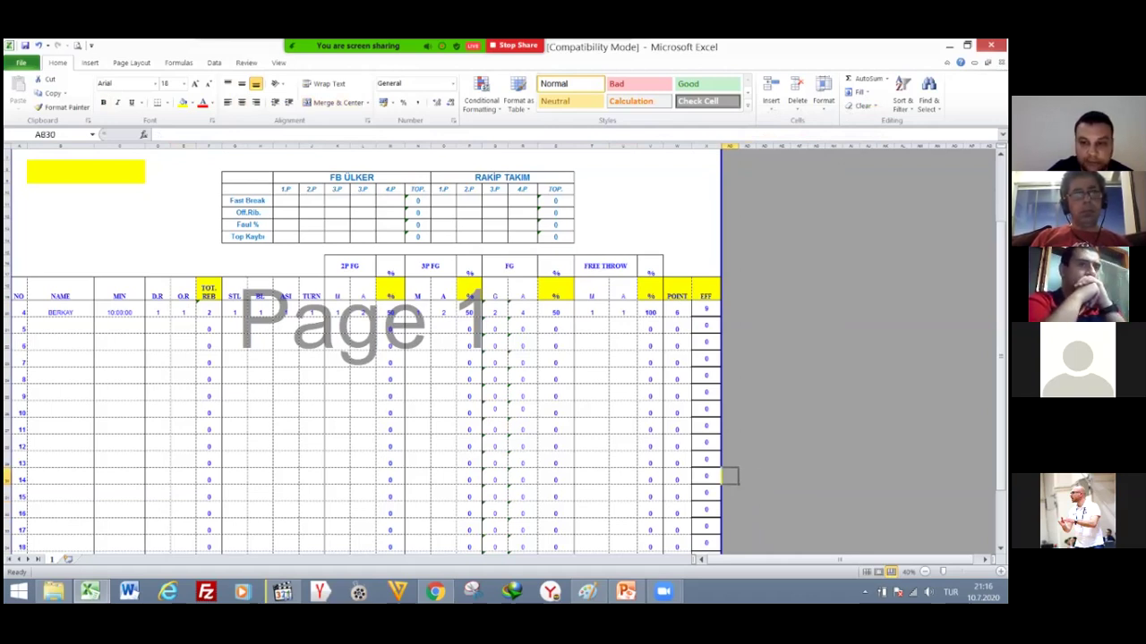
{"action": "left_click", "coordinate": [729, 459]}
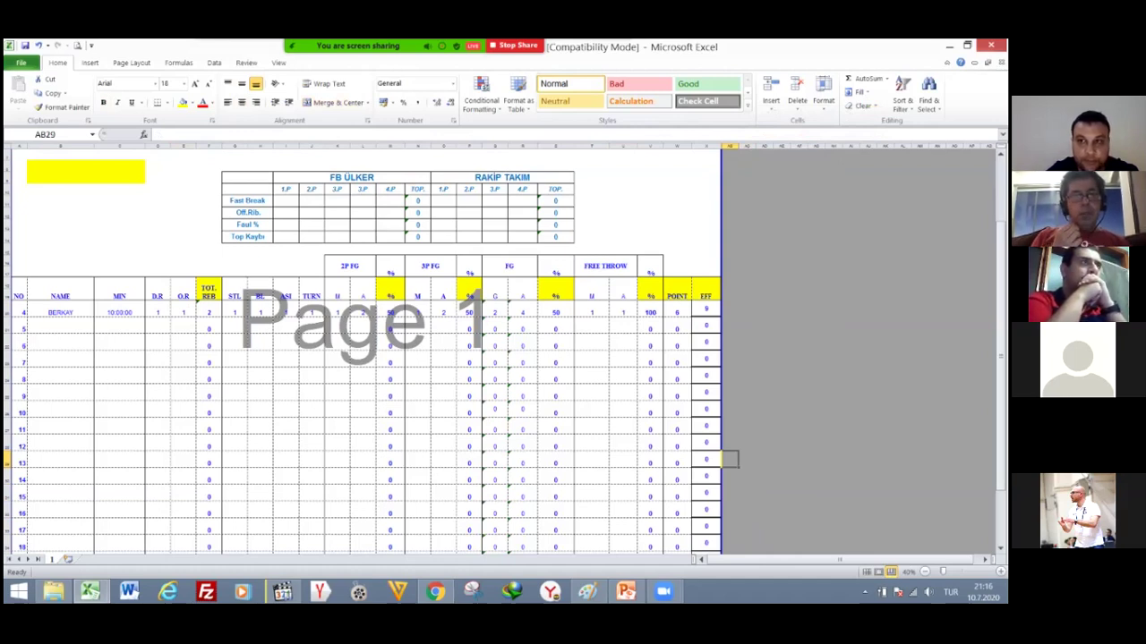
Minimise the open windows and look through the Excel template and PowerPoint slides, ending on the 1_1WORKSHEET match sheet in Paint.
{"action": "left_click", "coordinate": [949, 47]}
{"action": "left_click", "coordinate": [948, 47]}
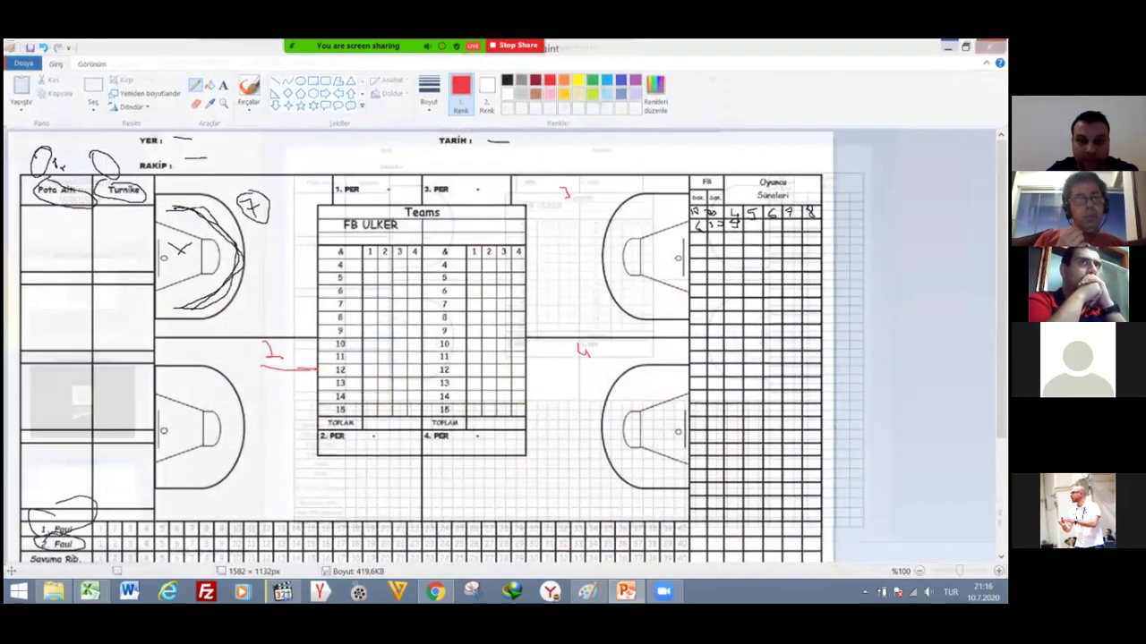
{"action": "left_click", "coordinate": [948, 46]}
{"action": "mouse_move", "coordinate": [365, 41]}
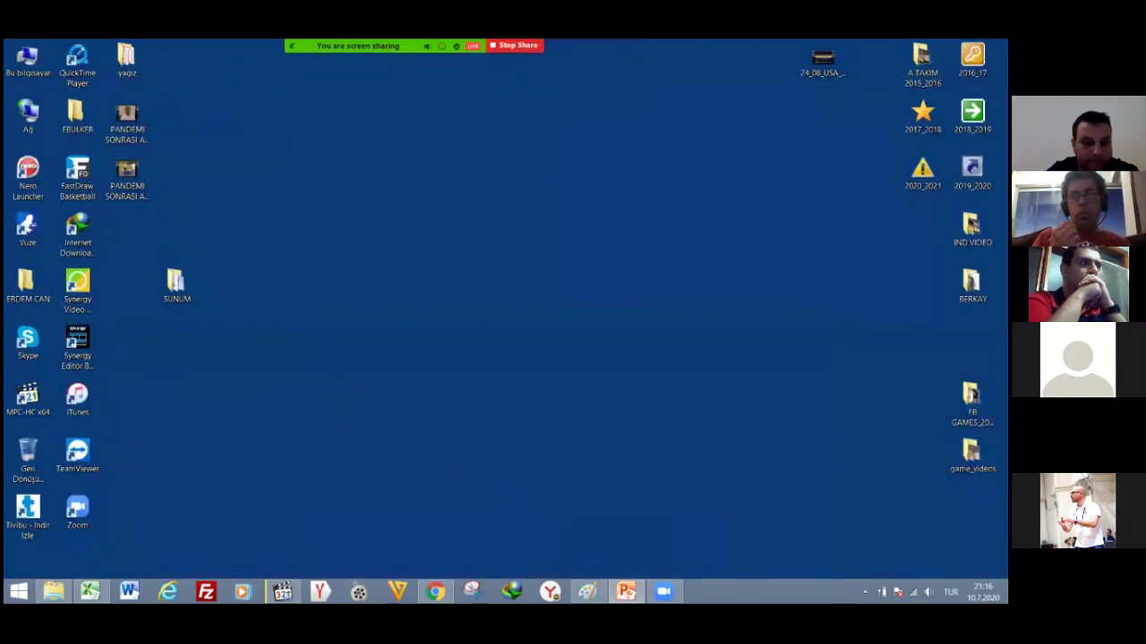
{"action": "mouse_move", "coordinate": [89, 592]}
{"action": "left_click", "coordinate": [86, 535]}
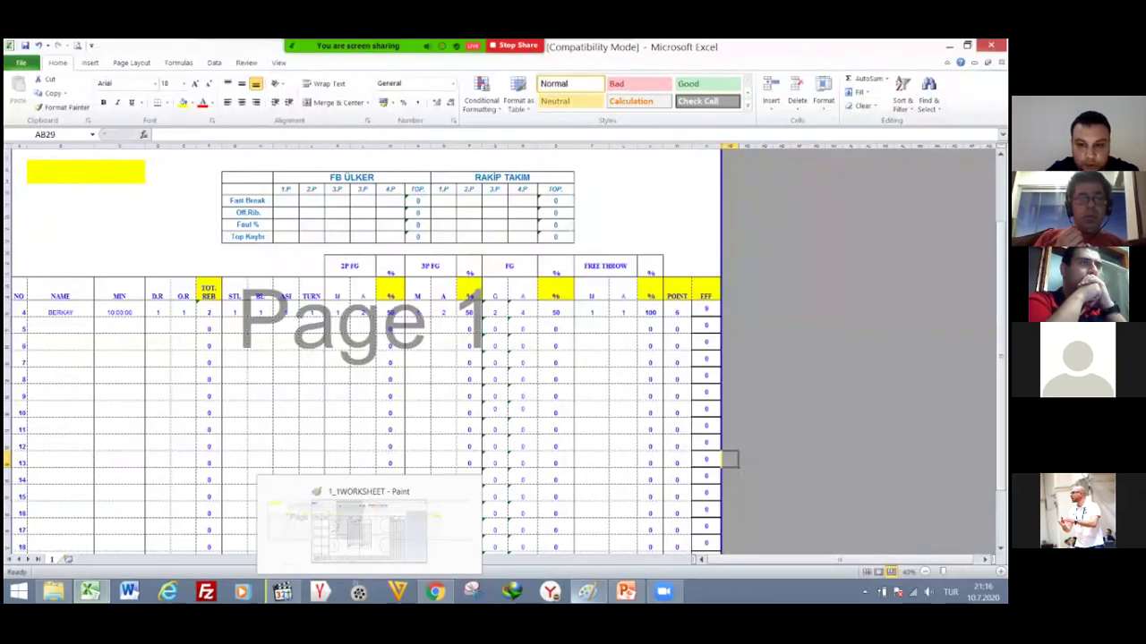
{"action": "left_click", "coordinate": [628, 592]}
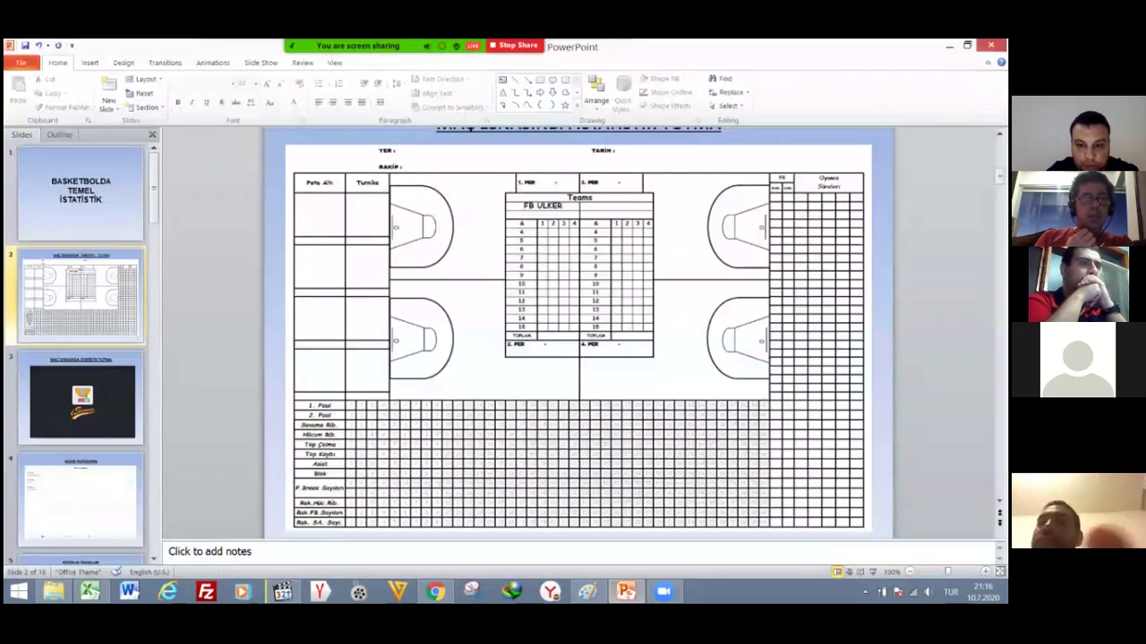
{"action": "left_click", "coordinate": [587, 591]}
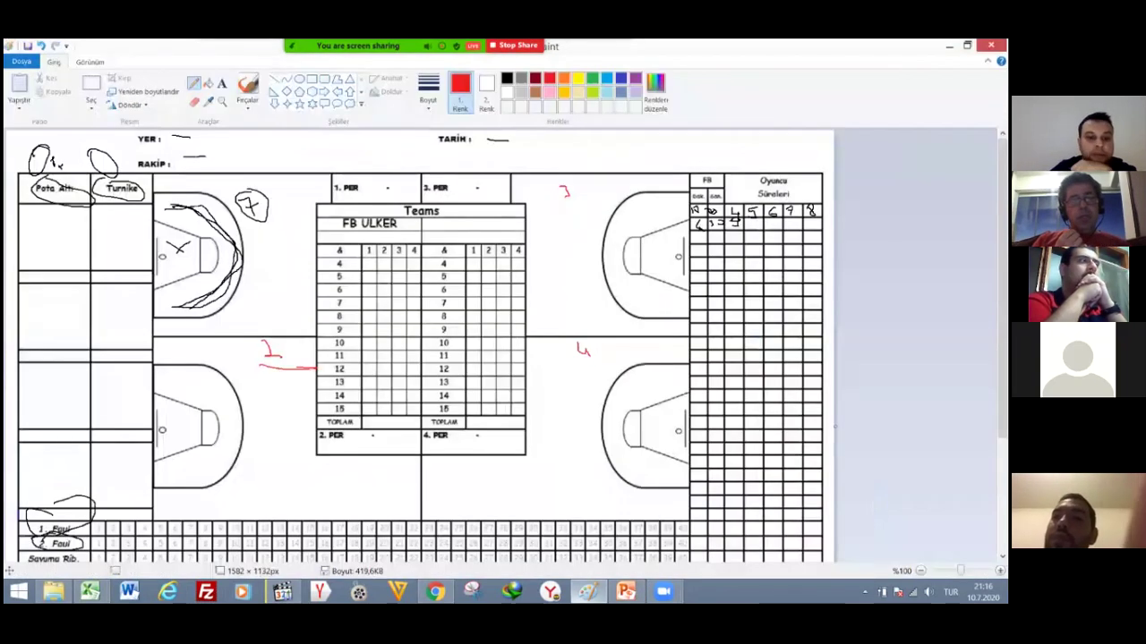
Sketch a red three-point arc inside the lower-left half court of the match sheet.
{"action": "scroll", "coordinate": [292, 435], "scroll_direction": "down", "scroll_amount": 3}
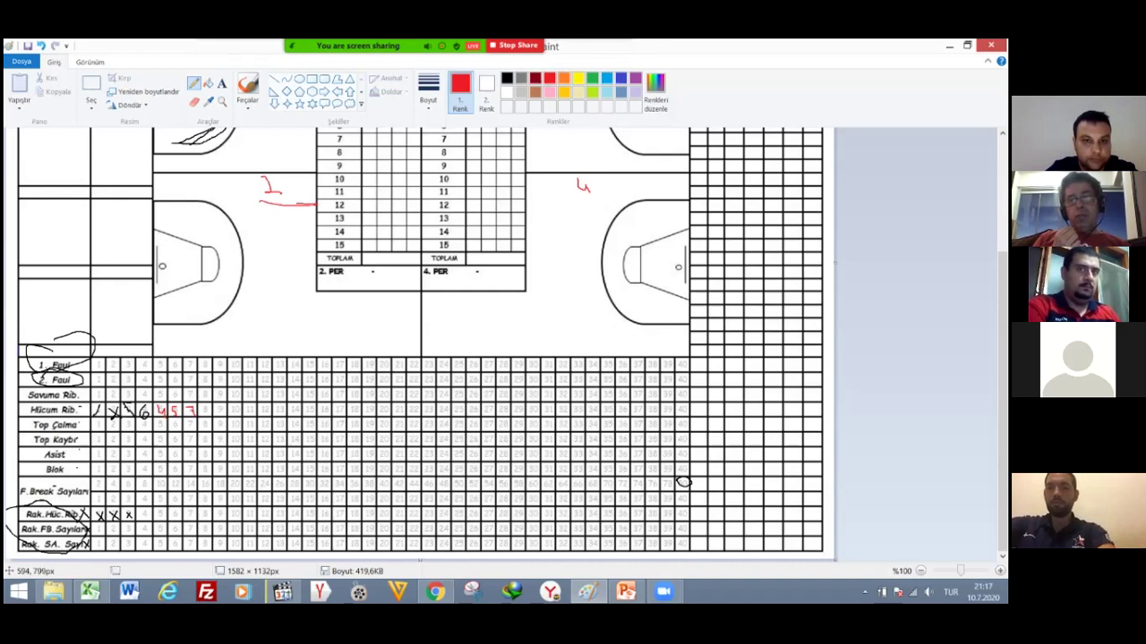
{"action": "scroll", "coordinate": [317, 387], "scroll_direction": "up", "scroll_amount": 3}
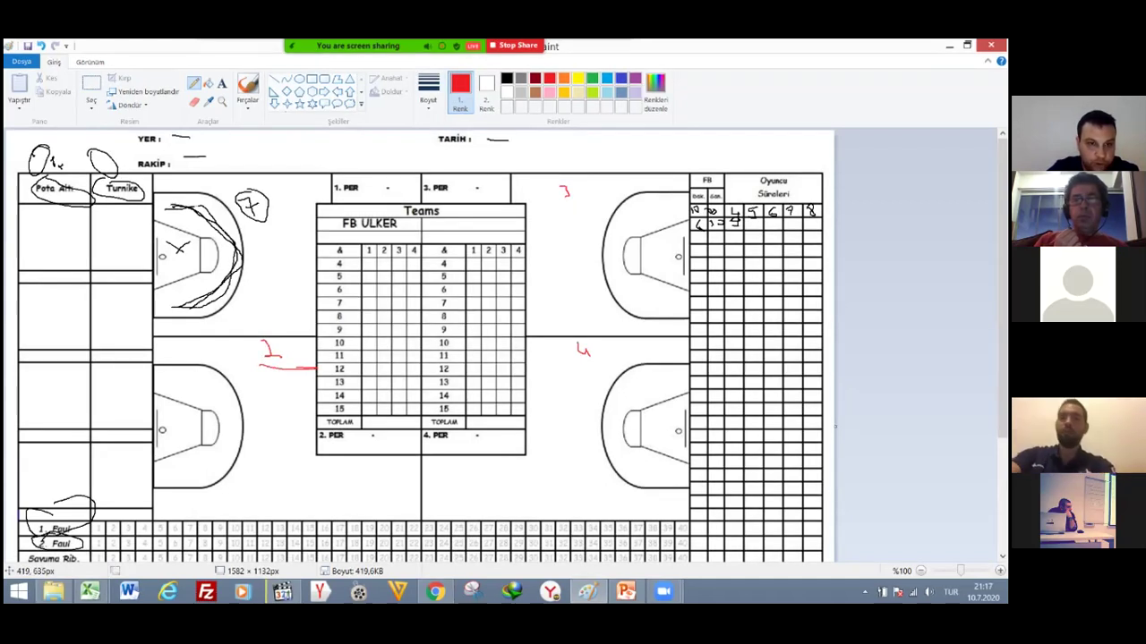
{"action": "mouse_move", "coordinate": [162, 370]}
{"action": "left_mouse_down"}
{"action": "mouse_move", "coordinate": [235, 424]}
{"action": "mouse_move", "coordinate": [171, 467]}
{"action": "left_mouse_up"}
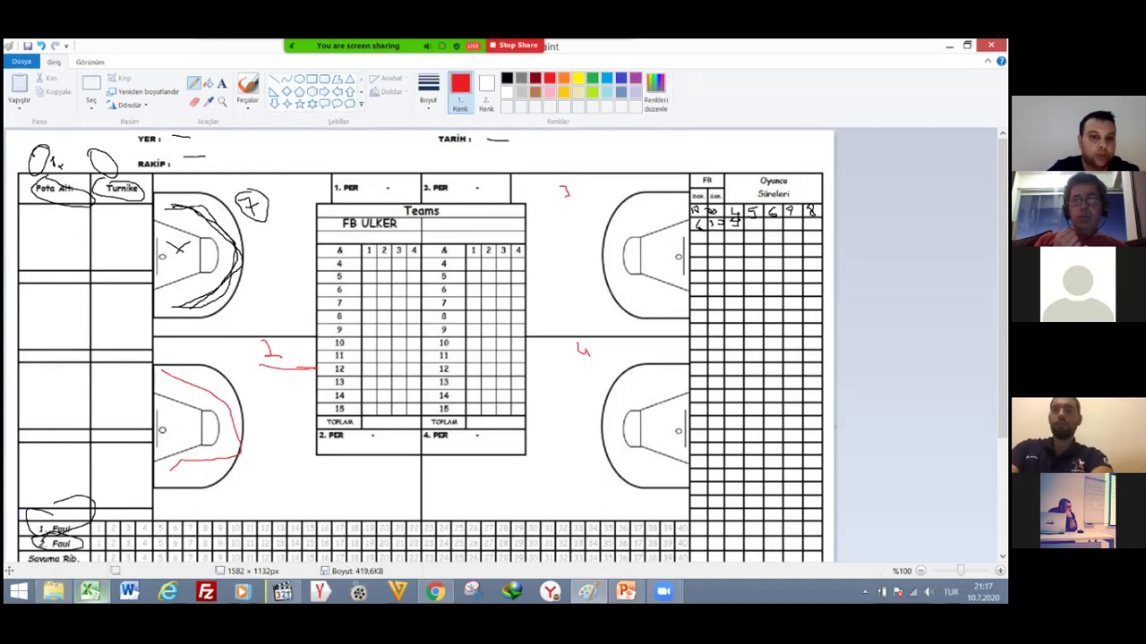
Draw a red circle with an X inside it around the score dash of the 4. PER box.
{"action": "scroll", "coordinate": [421, 344], "scroll_direction": "down", "scroll_amount": 3}
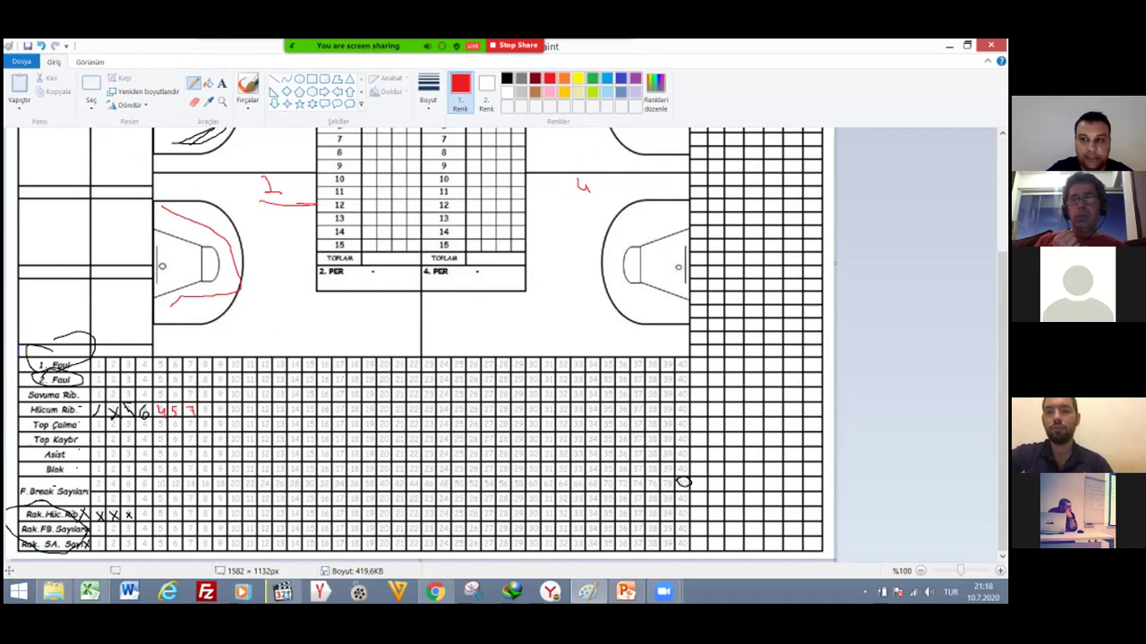
{"action": "scroll", "coordinate": [421, 345], "scroll_direction": "up", "scroll_amount": 1}
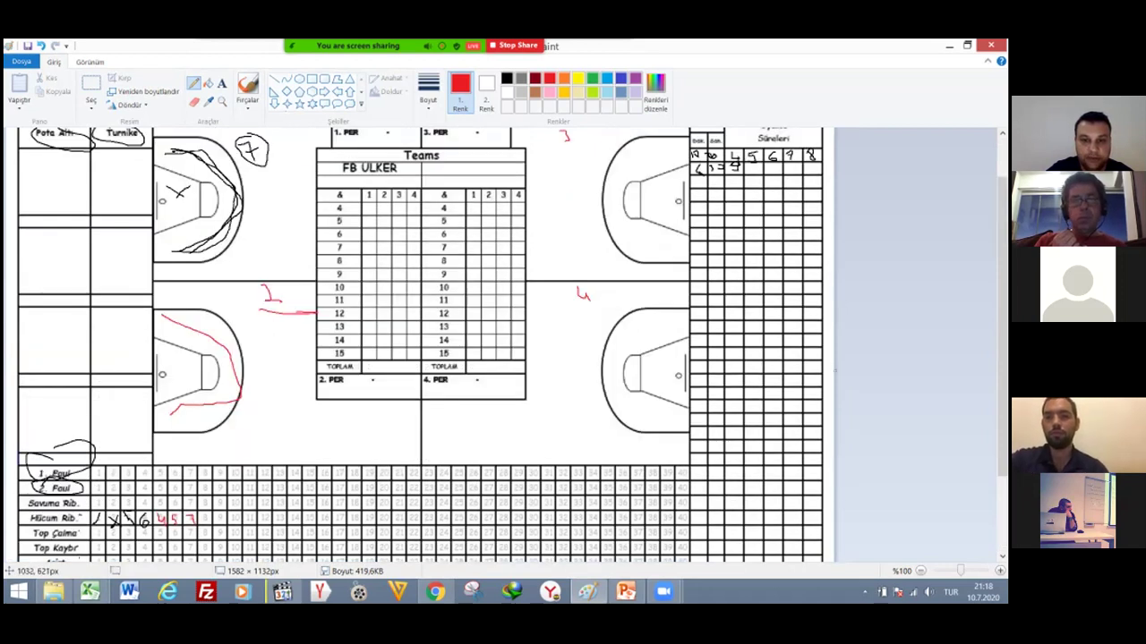
{"action": "mouse_move", "coordinate": [467, 378]}
{"action": "left_mouse_down"}
{"action": "mouse_move", "coordinate": [479, 395]}
{"action": "mouse_move", "coordinate": [472, 373]}
{"action": "left_mouse_up"}
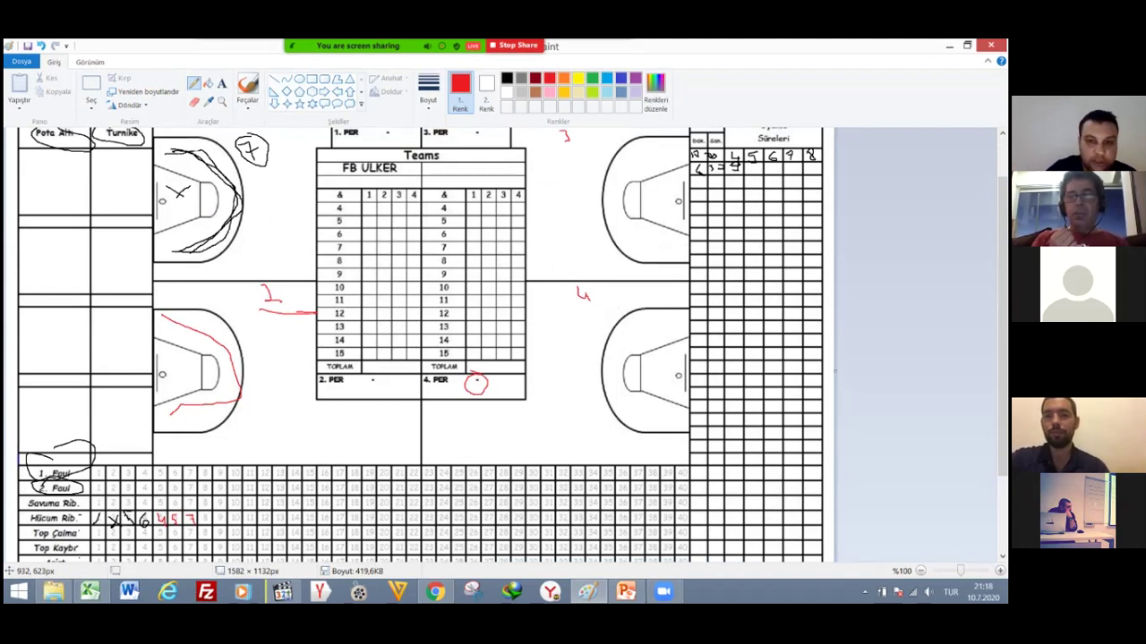
{"action": "left_click_drag", "start_coordinate": [471, 377], "coordinate": [475, 386]}
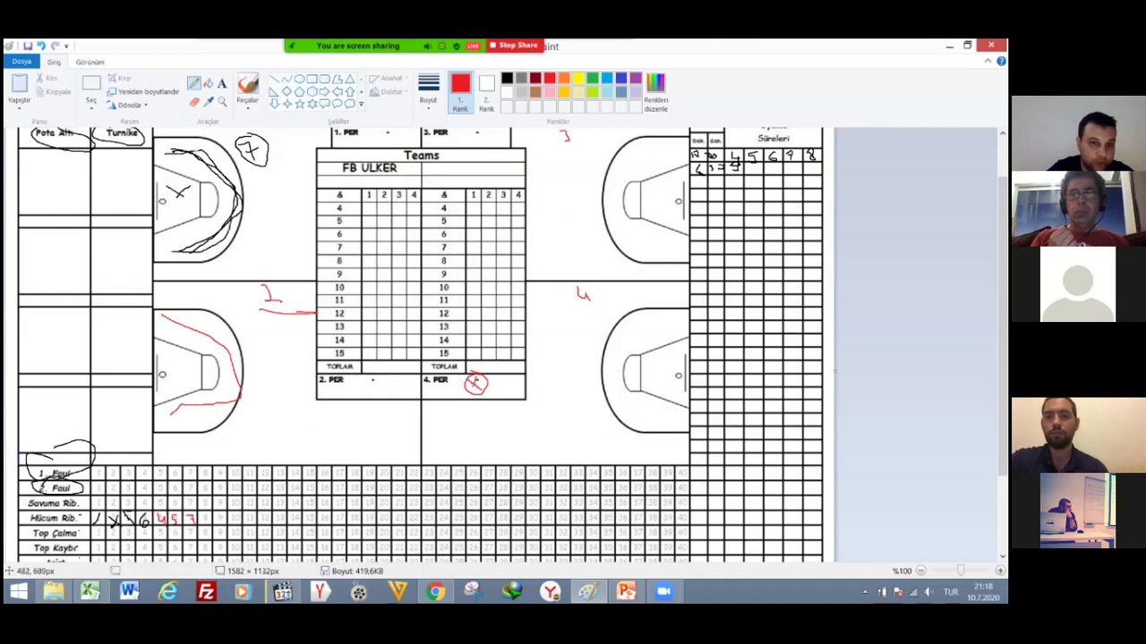
Mark shots by player 7 outside the two left half-court arcs, with one red 7 and five black 7s.
{"action": "scroll", "coordinate": [249, 268], "scroll_direction": "up", "scroll_amount": 2}
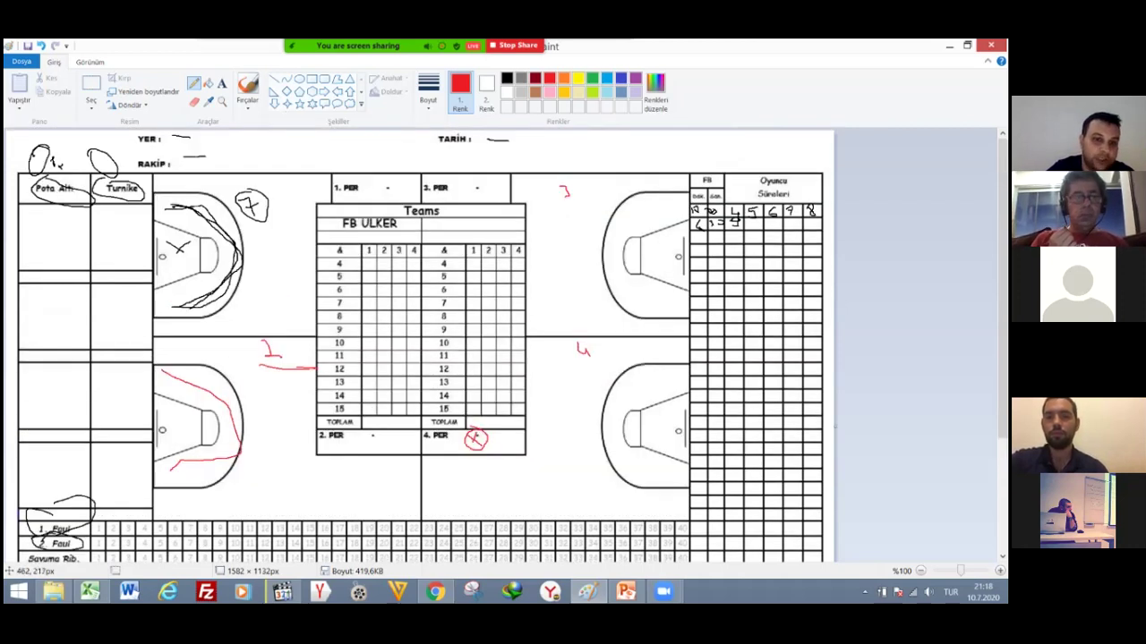
{"action": "left_click_drag", "start_coordinate": [238, 299], "coordinate": [252, 305]}
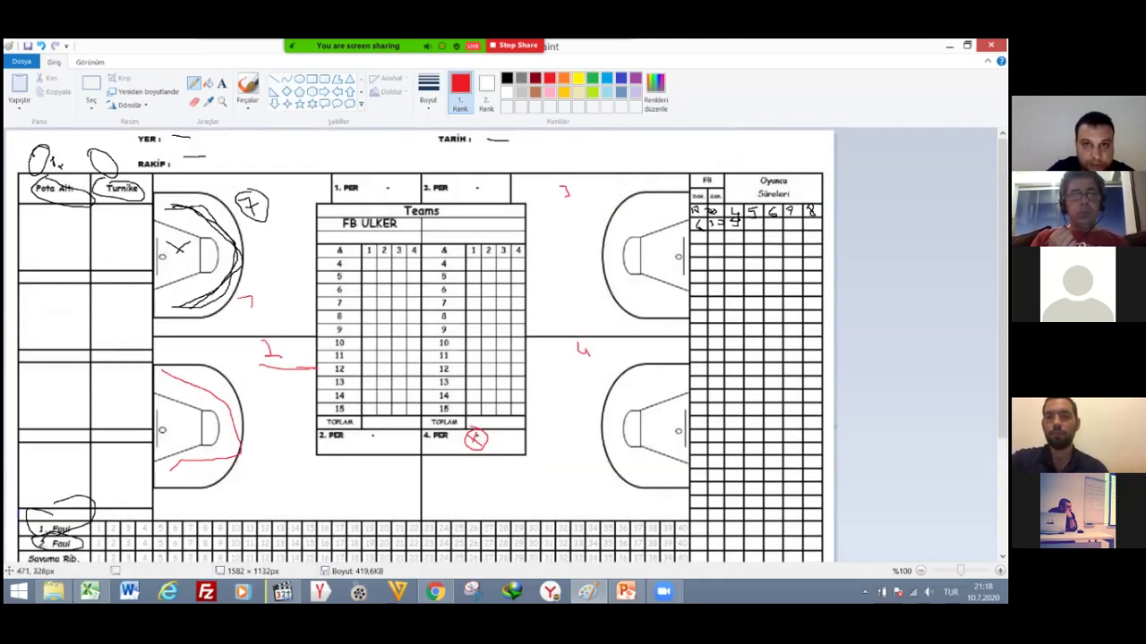
{"action": "left_click", "coordinate": [507, 78]}
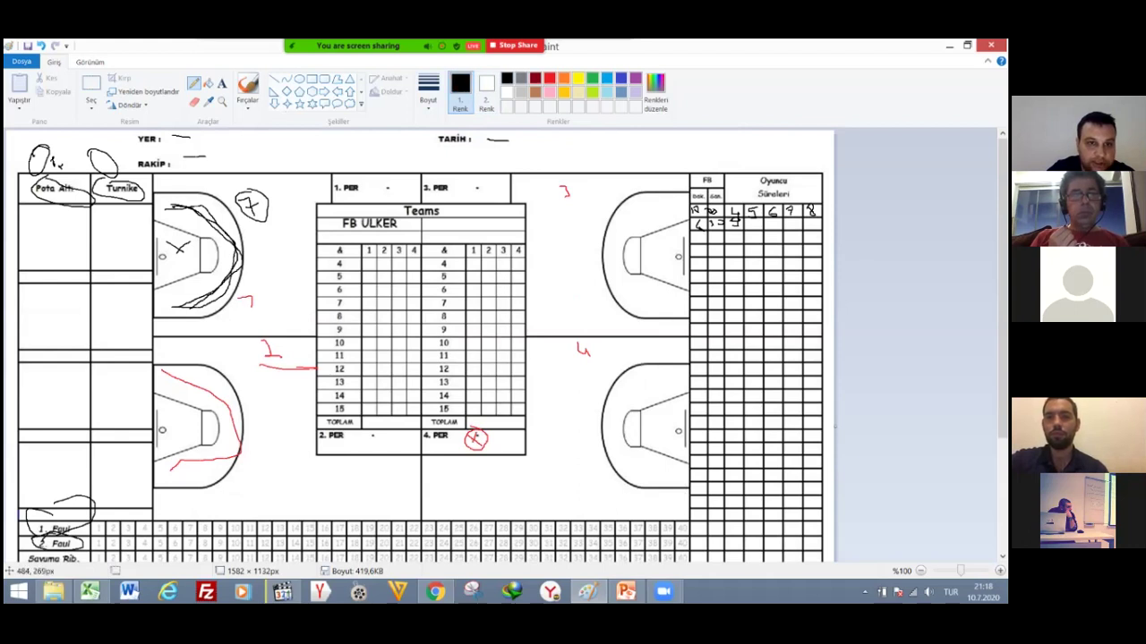
{"action": "mouse_move", "coordinate": [247, 273]}
{"action": "left_mouse_down"}
{"action": "mouse_move", "coordinate": [254, 299]}
{"action": "mouse_move", "coordinate": [271, 283]}
{"action": "left_mouse_up"}
{"action": "left_click_drag", "start_coordinate": [203, 320], "coordinate": [227, 329]}
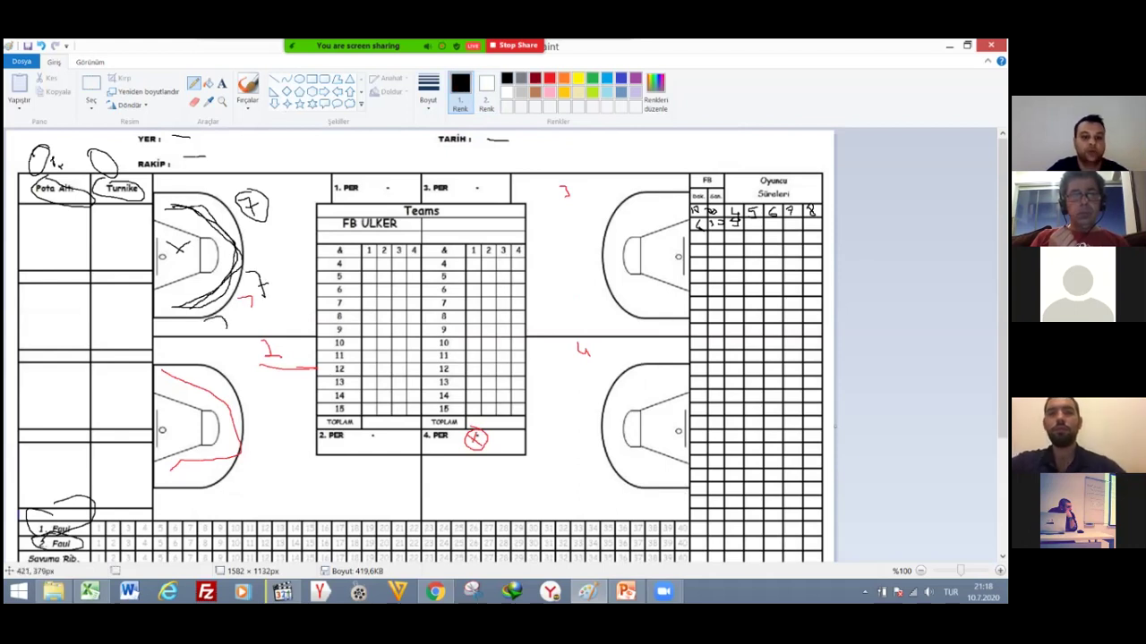
{"action": "left_click_drag", "start_coordinate": [253, 466], "coordinate": [263, 490]}
{"action": "left_click_drag", "start_coordinate": [251, 391], "coordinate": [264, 424]}
{"action": "left_click_drag", "start_coordinate": [225, 356], "coordinate": [235, 370]}
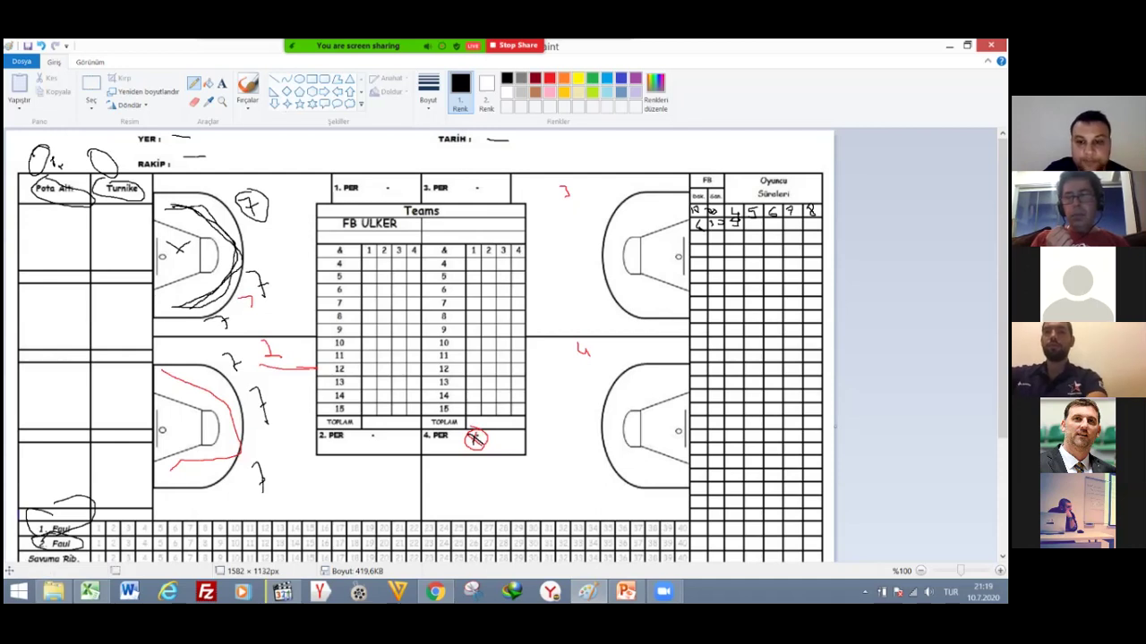
Switch to the TEMEL İSTATİSTİK presentation in PowerPoint and start the slide show from slide 3, the iScout Basketball slide.
{"action": "mouse_move", "coordinate": [626, 591]}
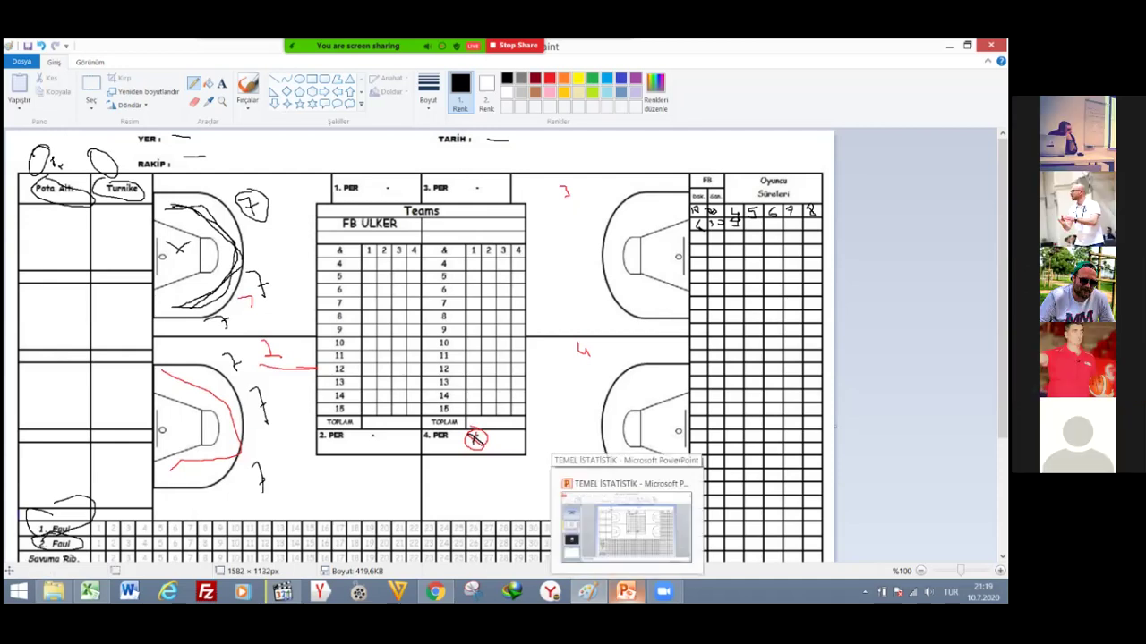
{"action": "left_click", "coordinate": [626, 526]}
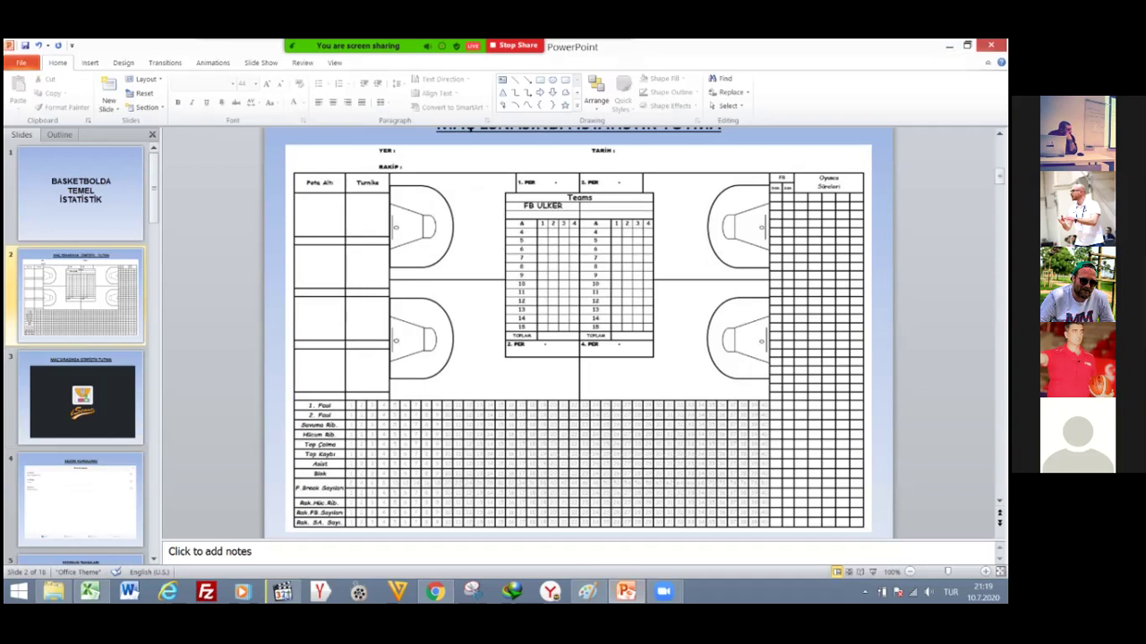
{"action": "left_click", "coordinate": [81, 399]}
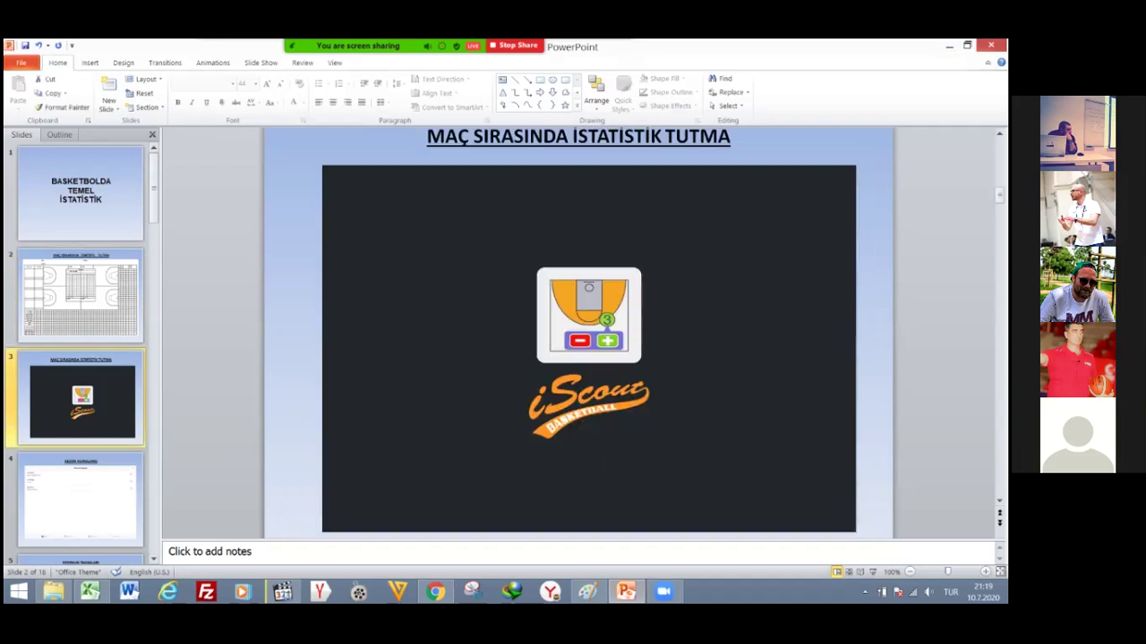
{"action": "left_click", "coordinate": [872, 572]}
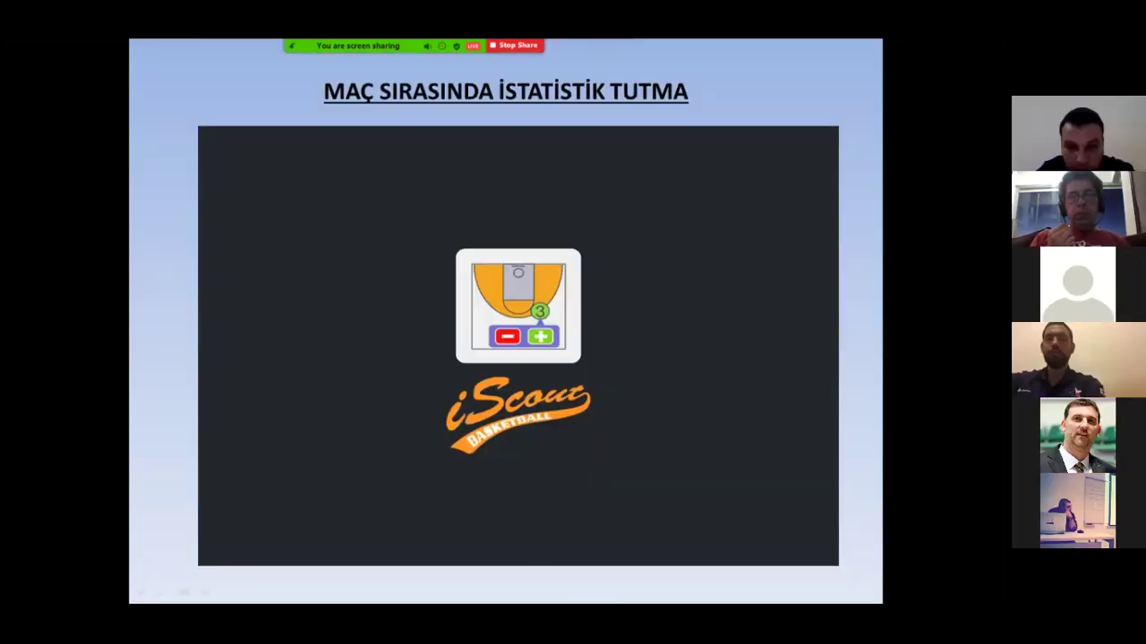